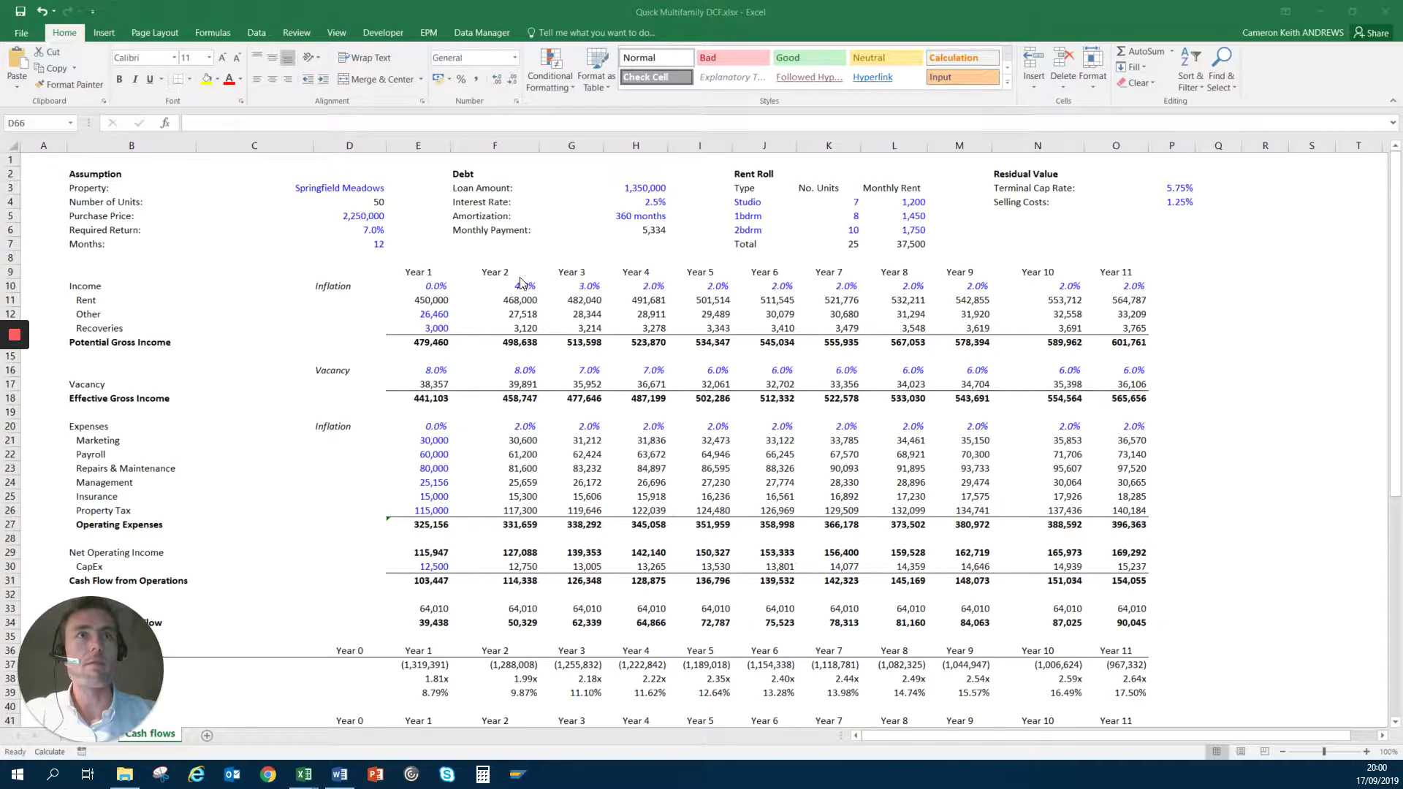
- Review the property assumptions in rows 3–7: name, number of units and Year 1 inflation
left_click(430, 287)
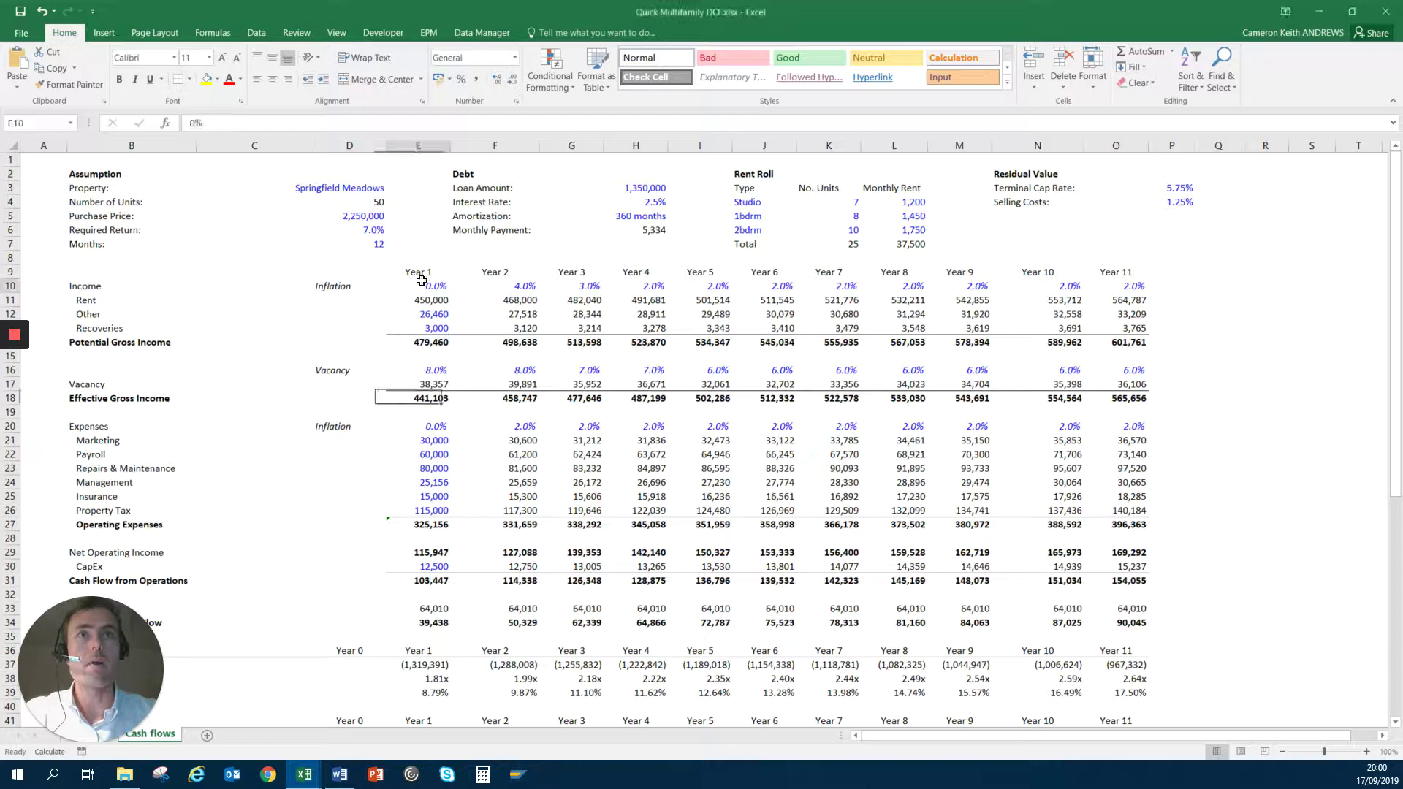
left_click(368, 201)
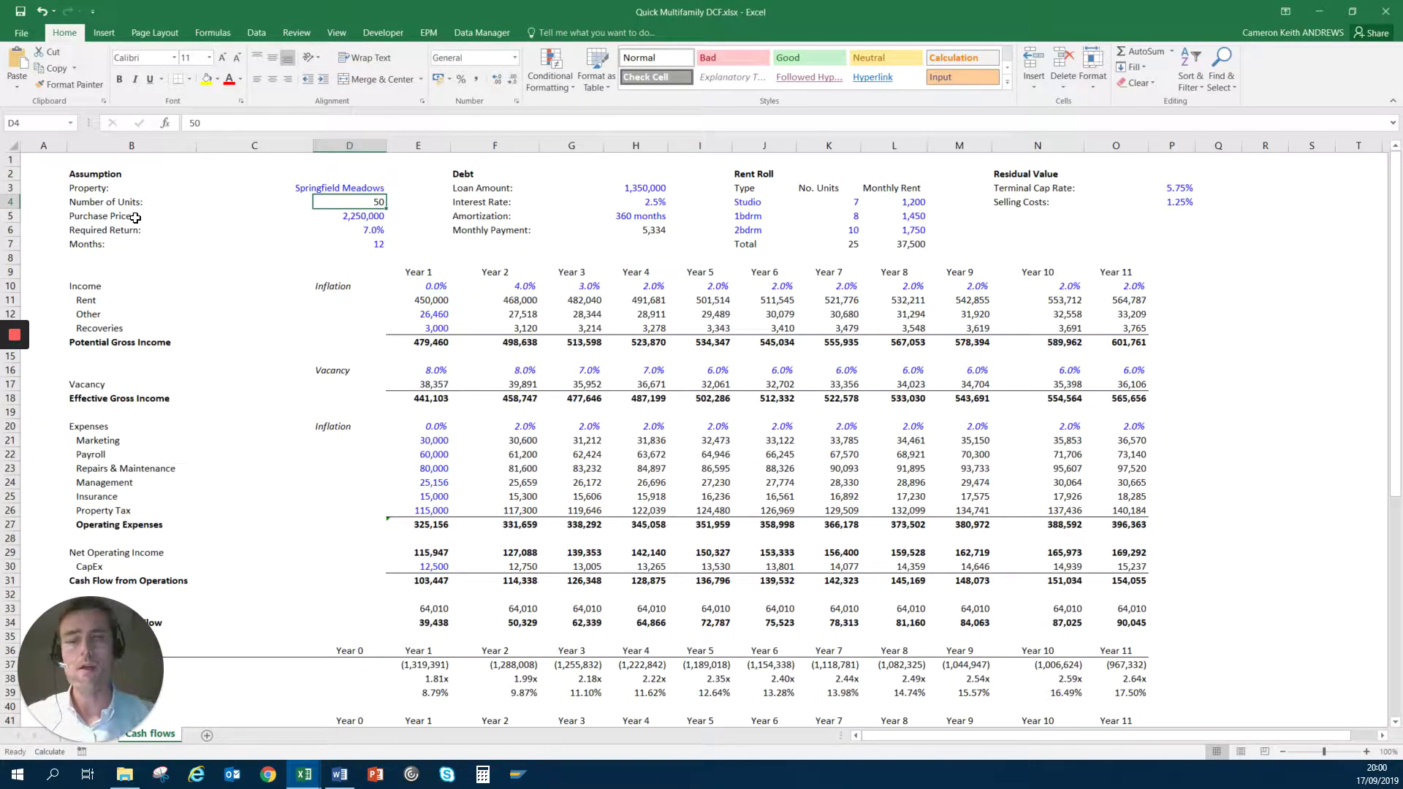
key("Up")
key("shift+space")
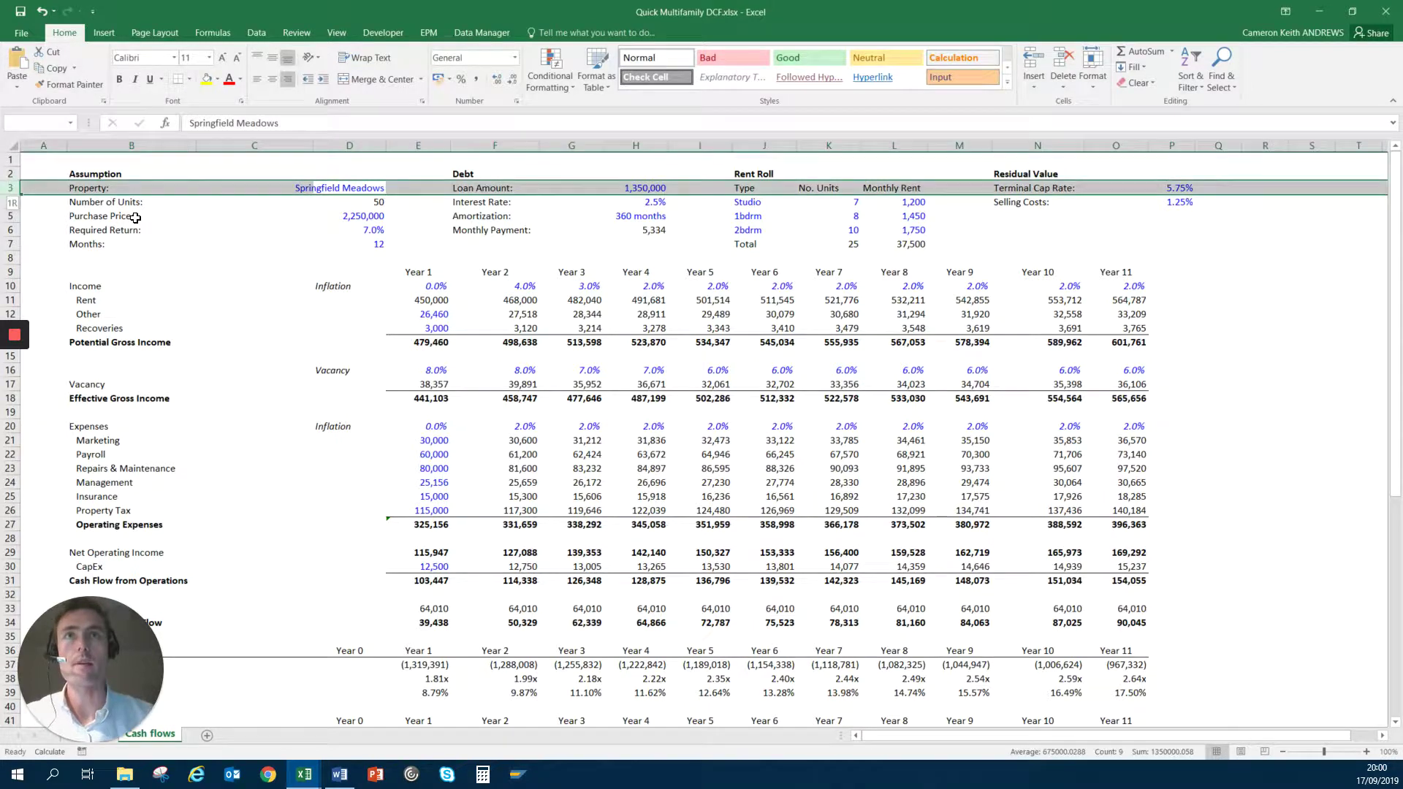
key("shift+Down")
key("shift+Down")
key("shift+Down")
key("shift+Down")
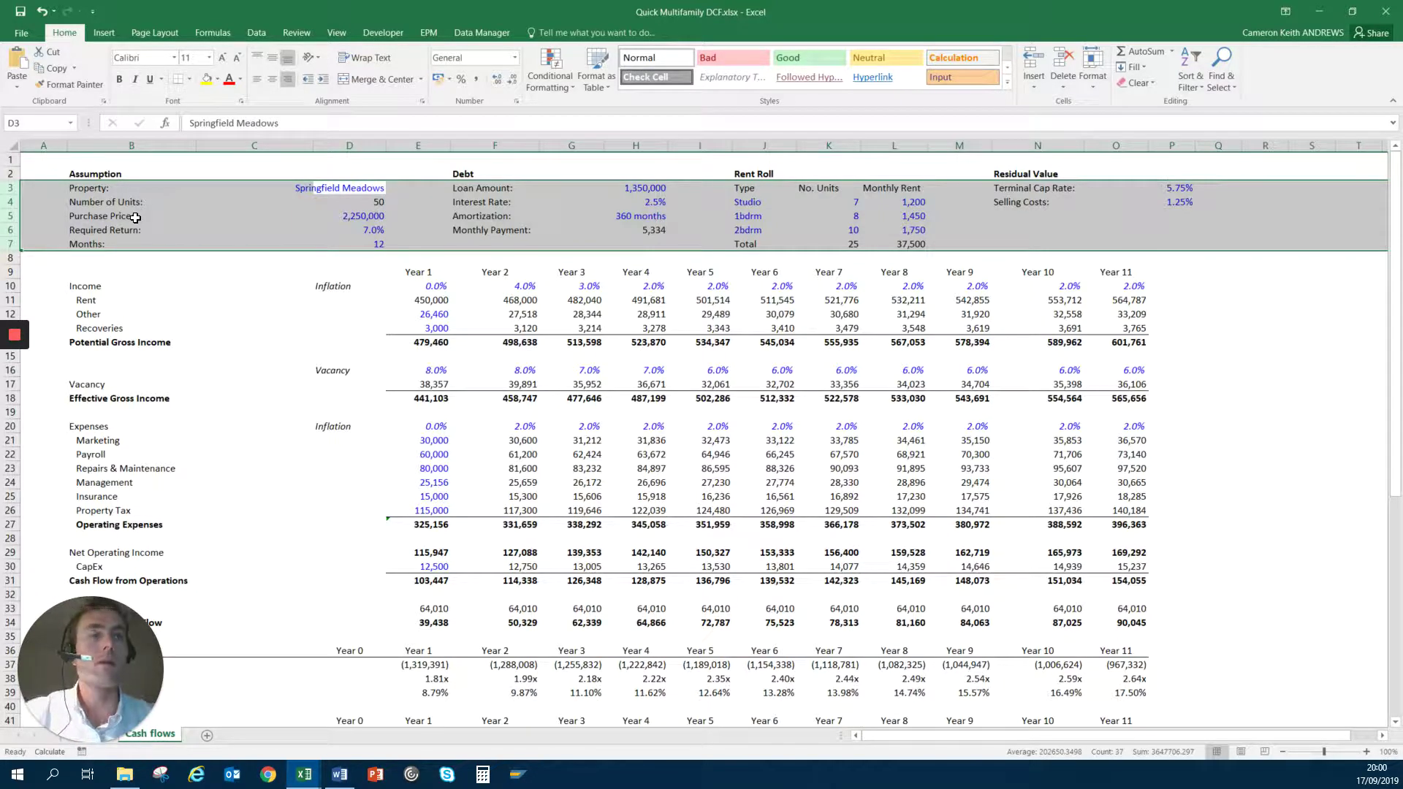
- Review the purchase price, the 7% required return and the 12 Months value
key("Down")
key("Down")
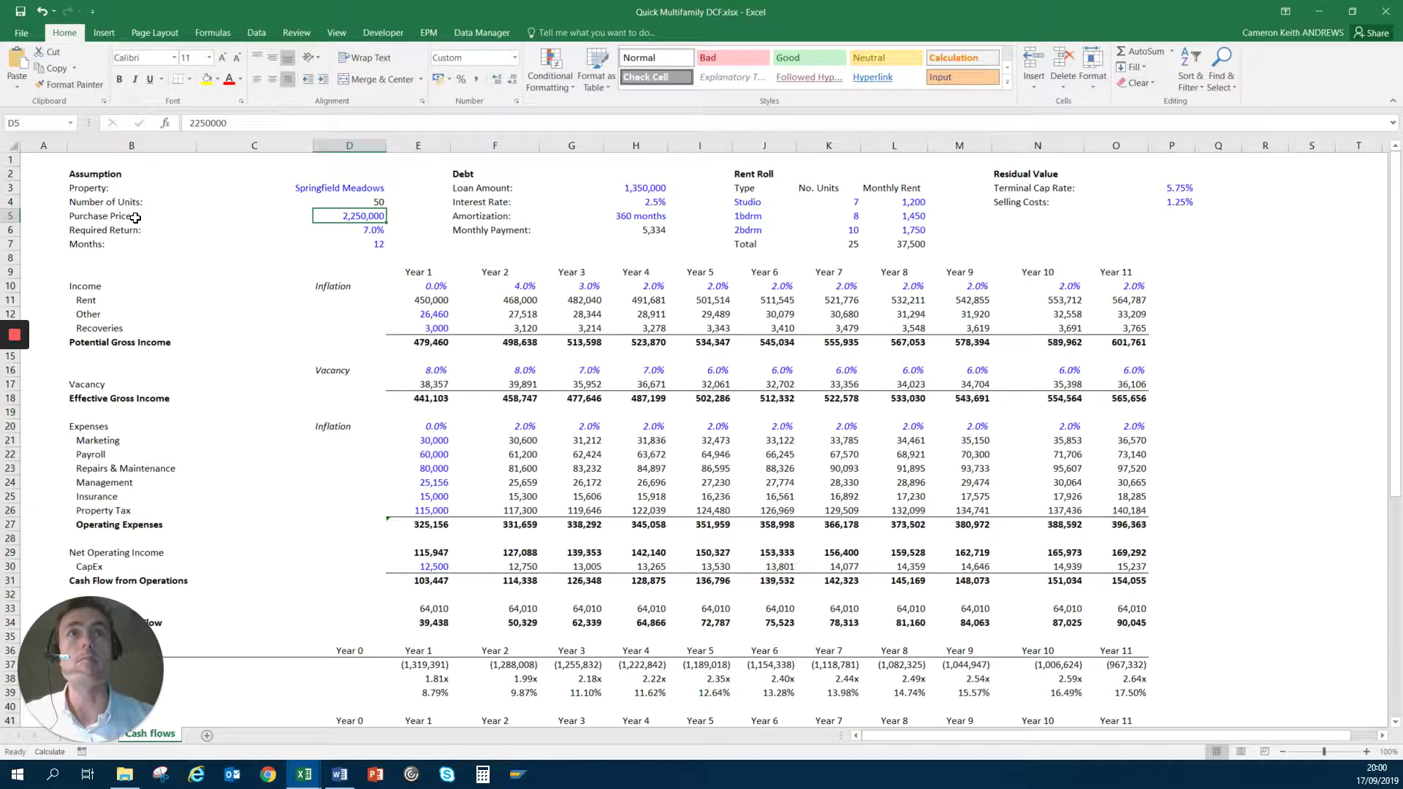
key("shift+space")
key("shift+Down")
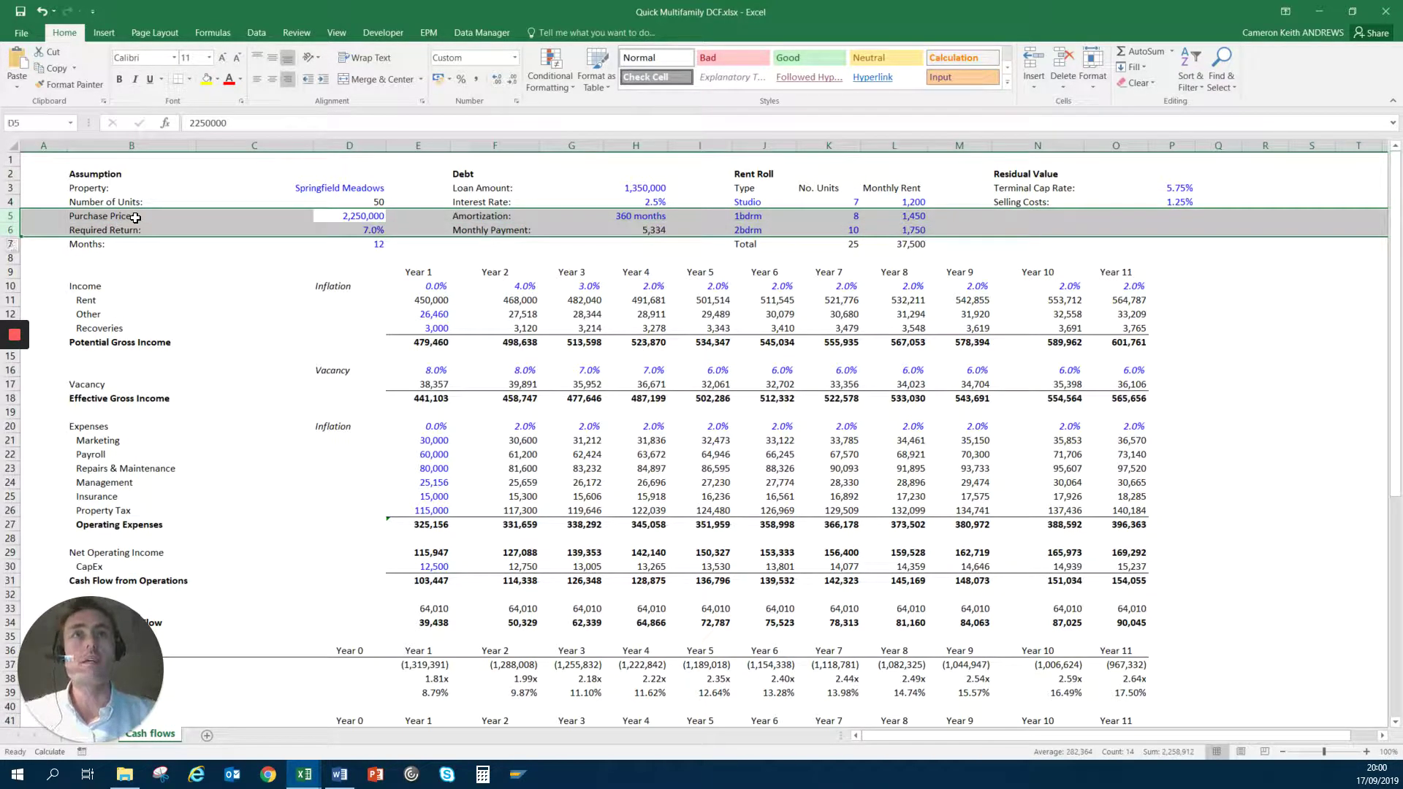
key("Down")
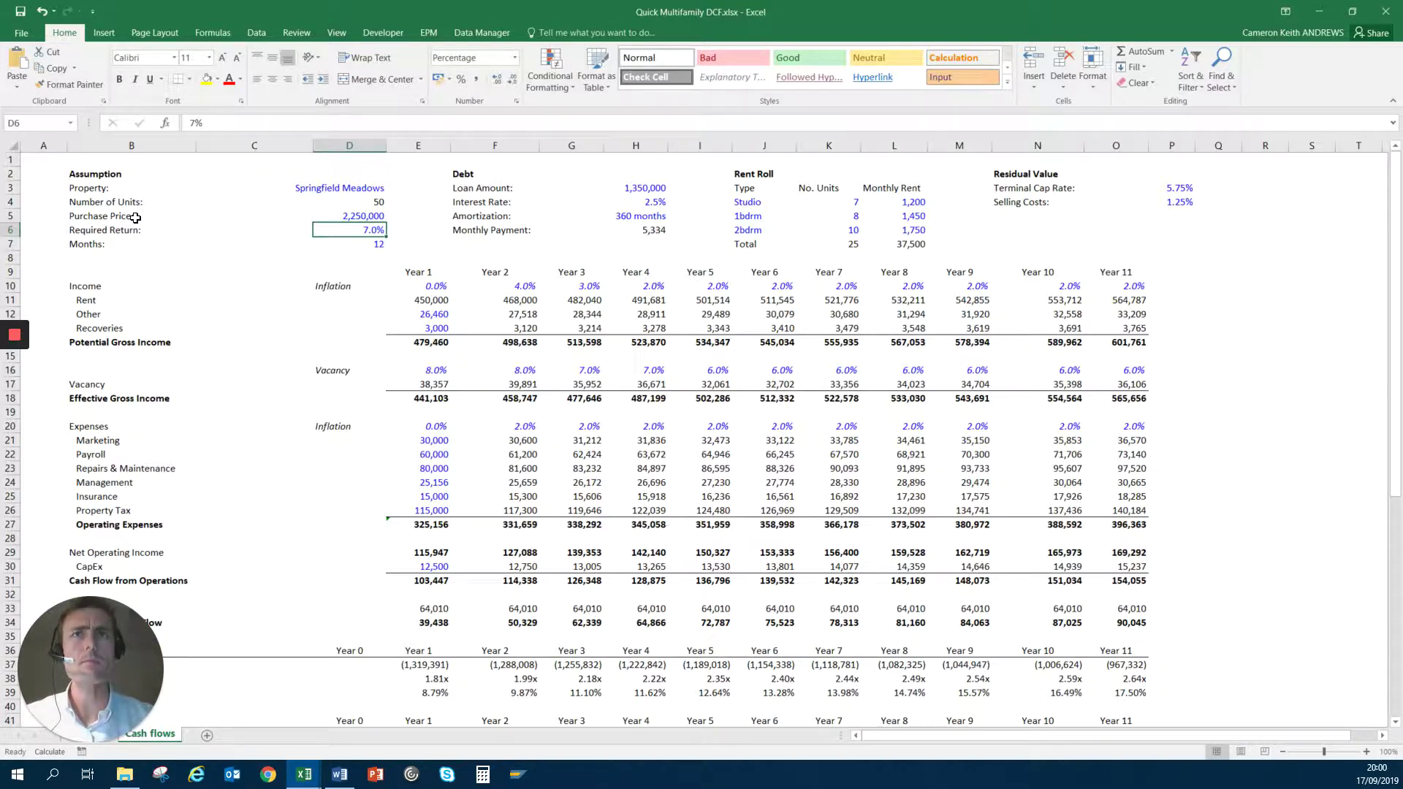
key("Down")
- Look over the loan interest rate, loan amount and amortization inputs
key("Right")
key("Right")
key("Right")
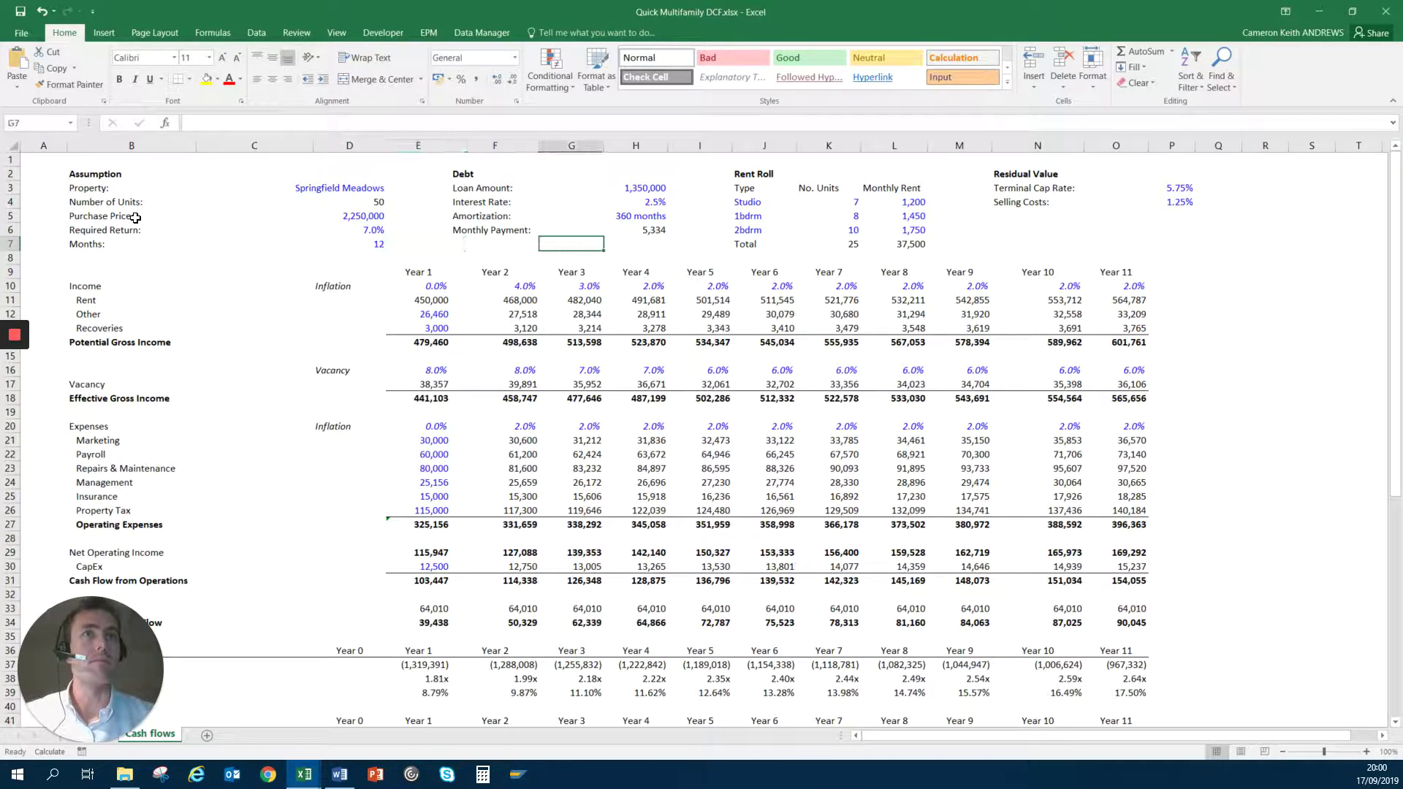
key("Up")
key("Up")
key("Right")
key("Up")
key("Up")
key("Down")
key("shift+Down")
key("shift+Down")
key("shift+Up")
key("shift+Up")
- Inspect the monthly payment PMT formula's rate, periods and present value arguments without changing it
key("Down")
key("Down")
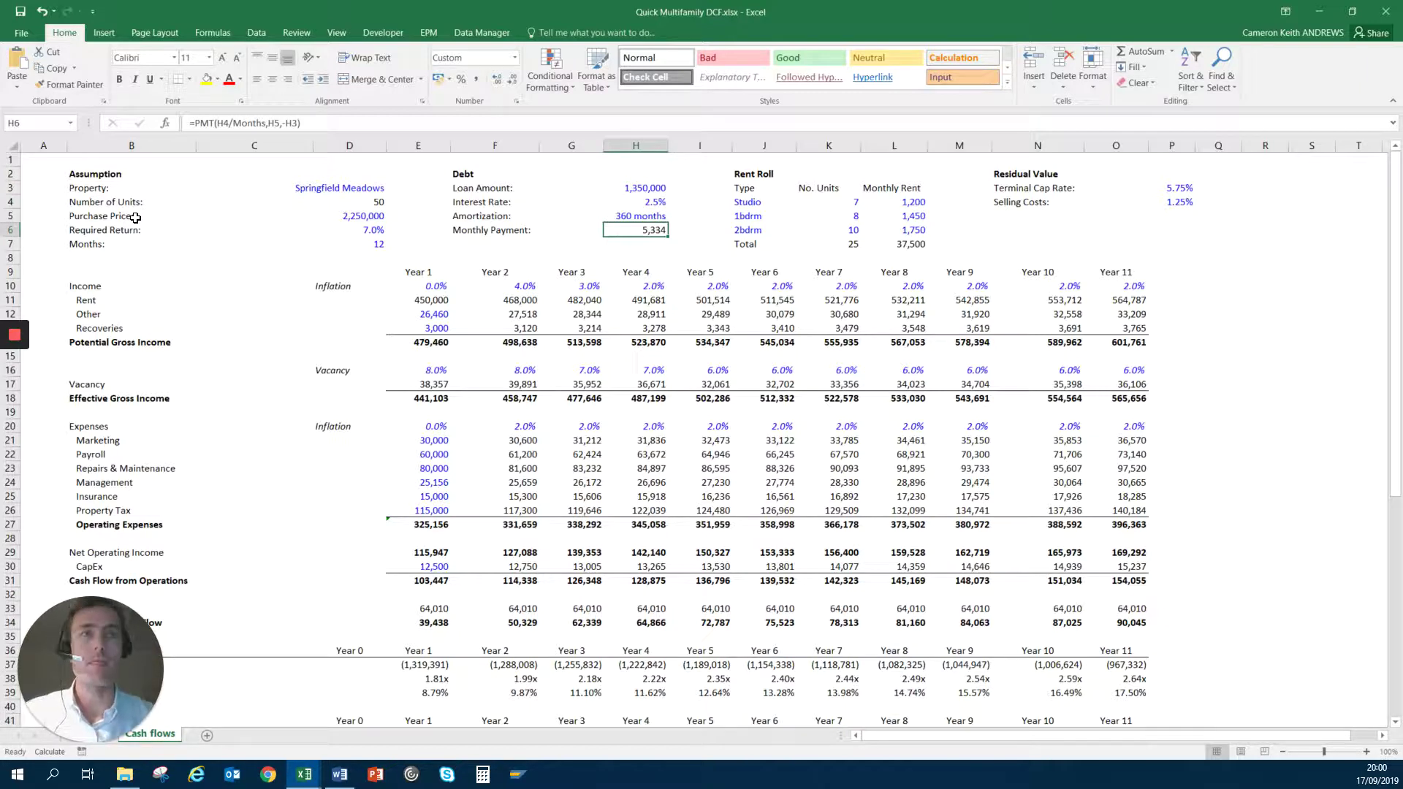
key("F2")
key("Left")
key("Left")
key("Left")
key("Left")
key("Left")
key("Left")
key("Left")
key("Left")
key("Left")
key("Left")
key("Left")
key("Left")
key("Left")
key("Left")
key("Left")
key("Left")
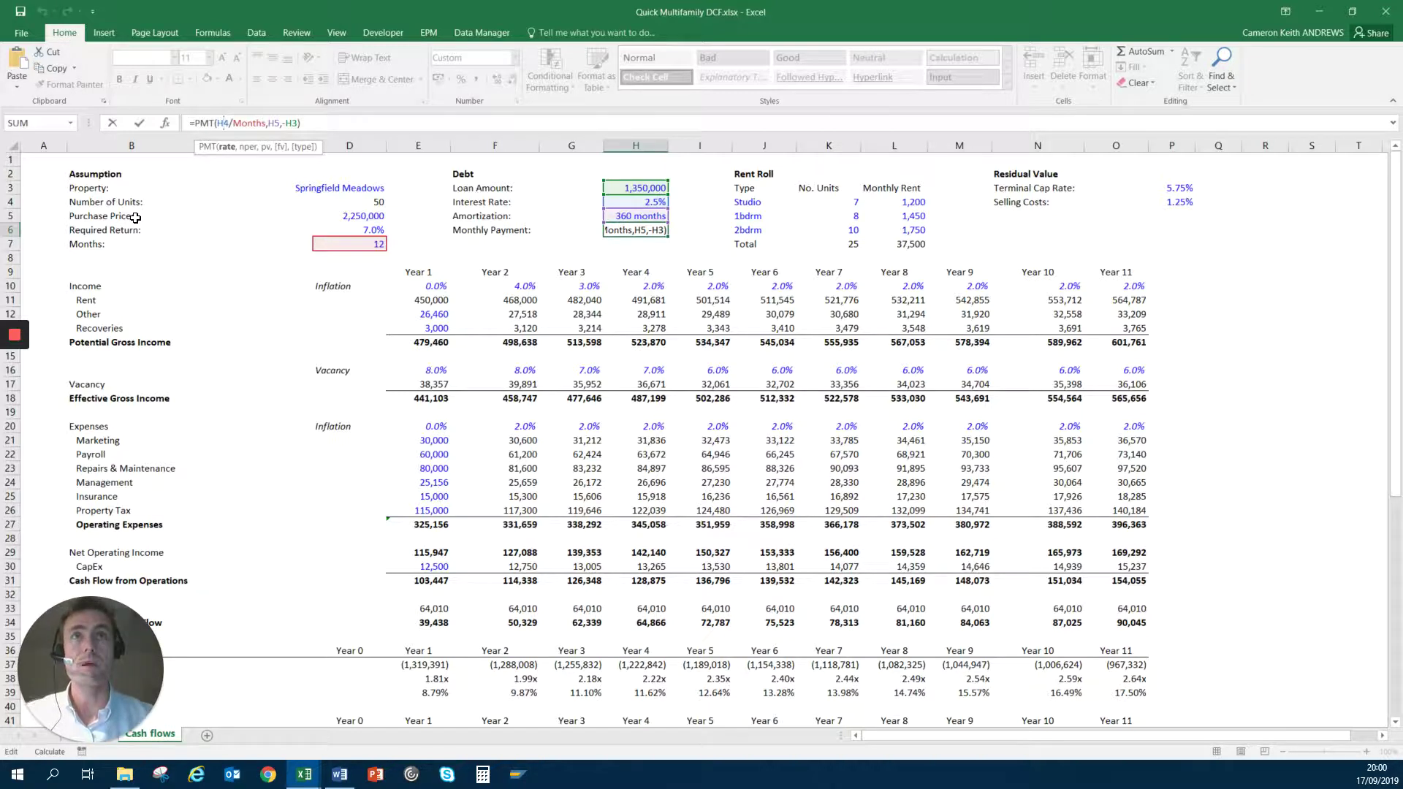
key("Right")
key("Right")
key("Right")
key("Right")
key("Right")
key("Right")
key("Right")
key("Right")
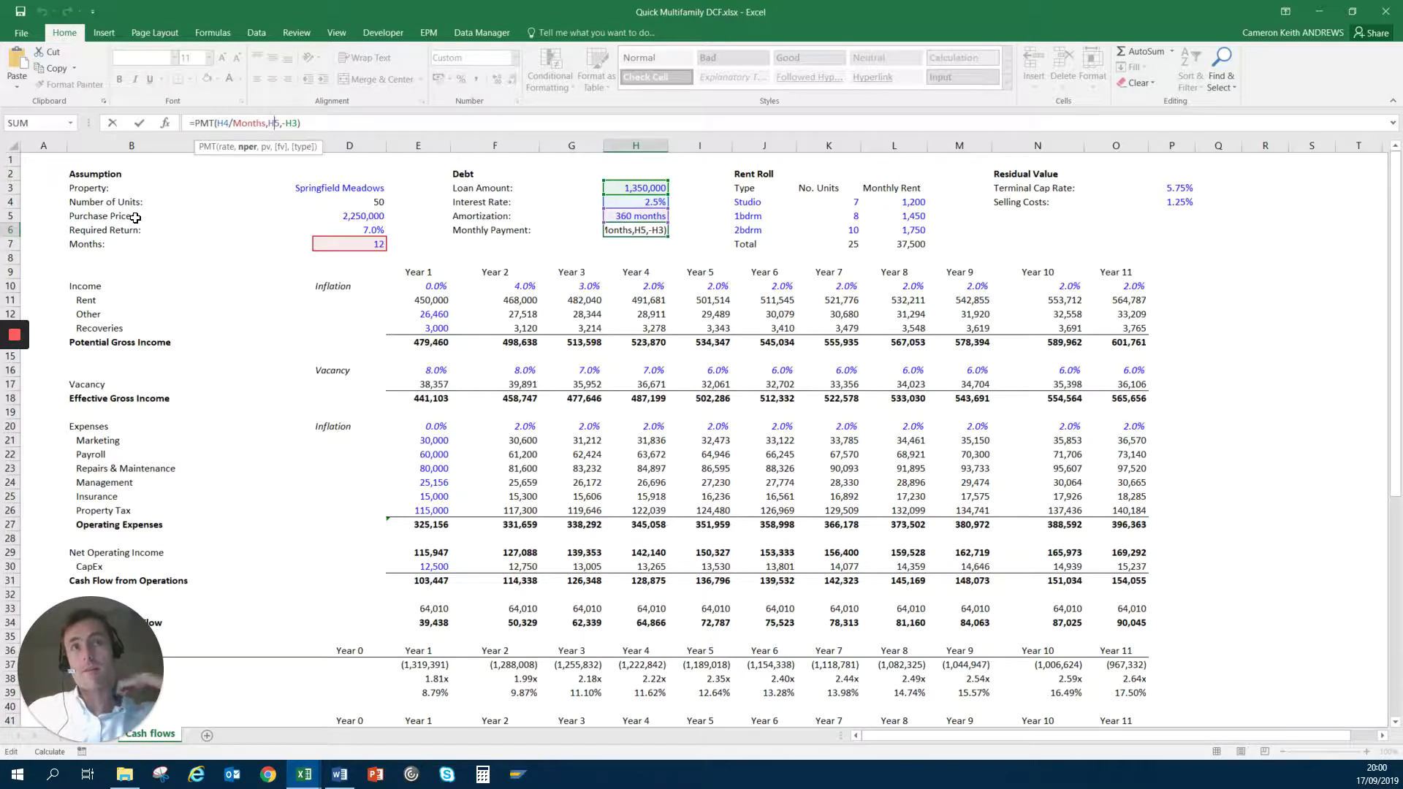
key("Right")
key("Right")
key("Right")
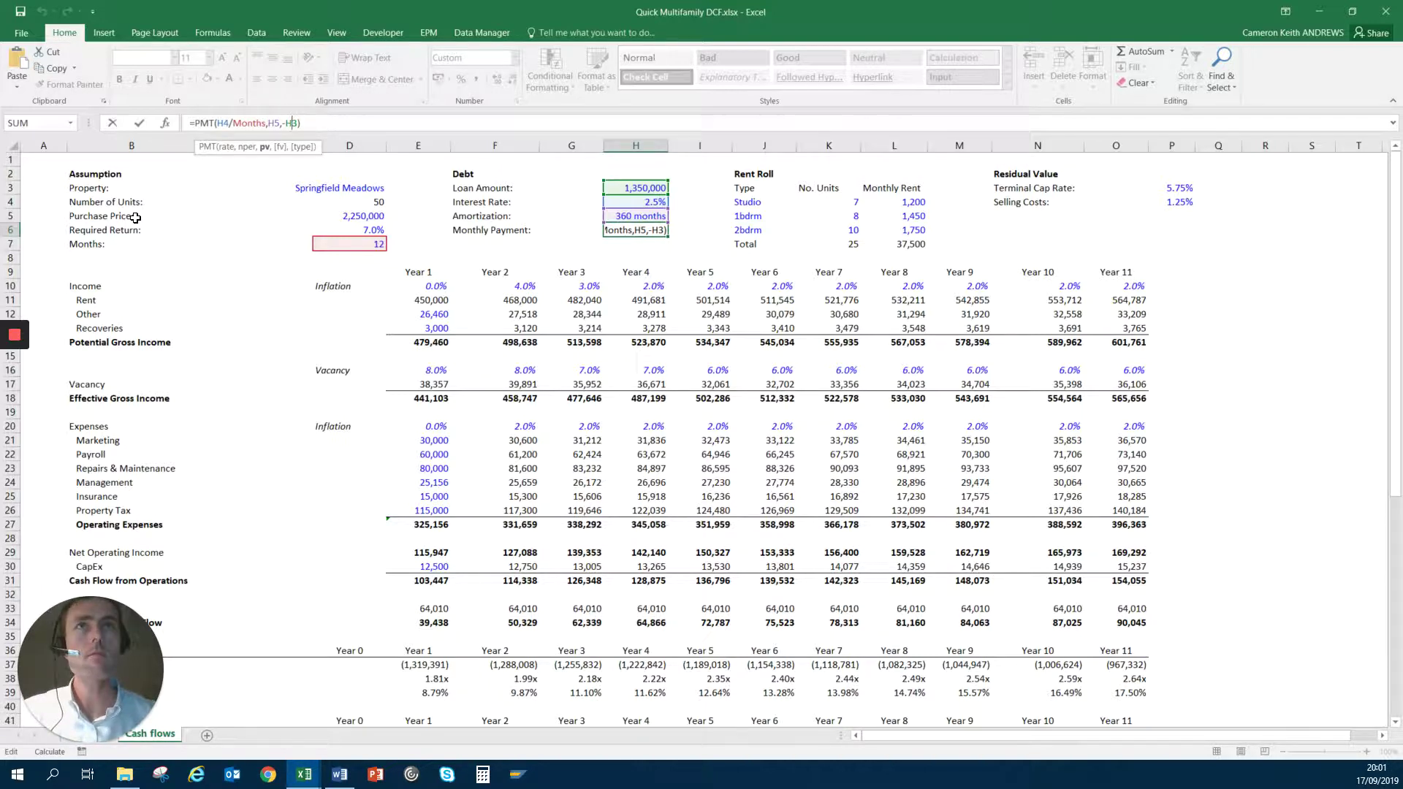
key("Left")
key("Left")
key("Left")
key("Left")
key("Left")
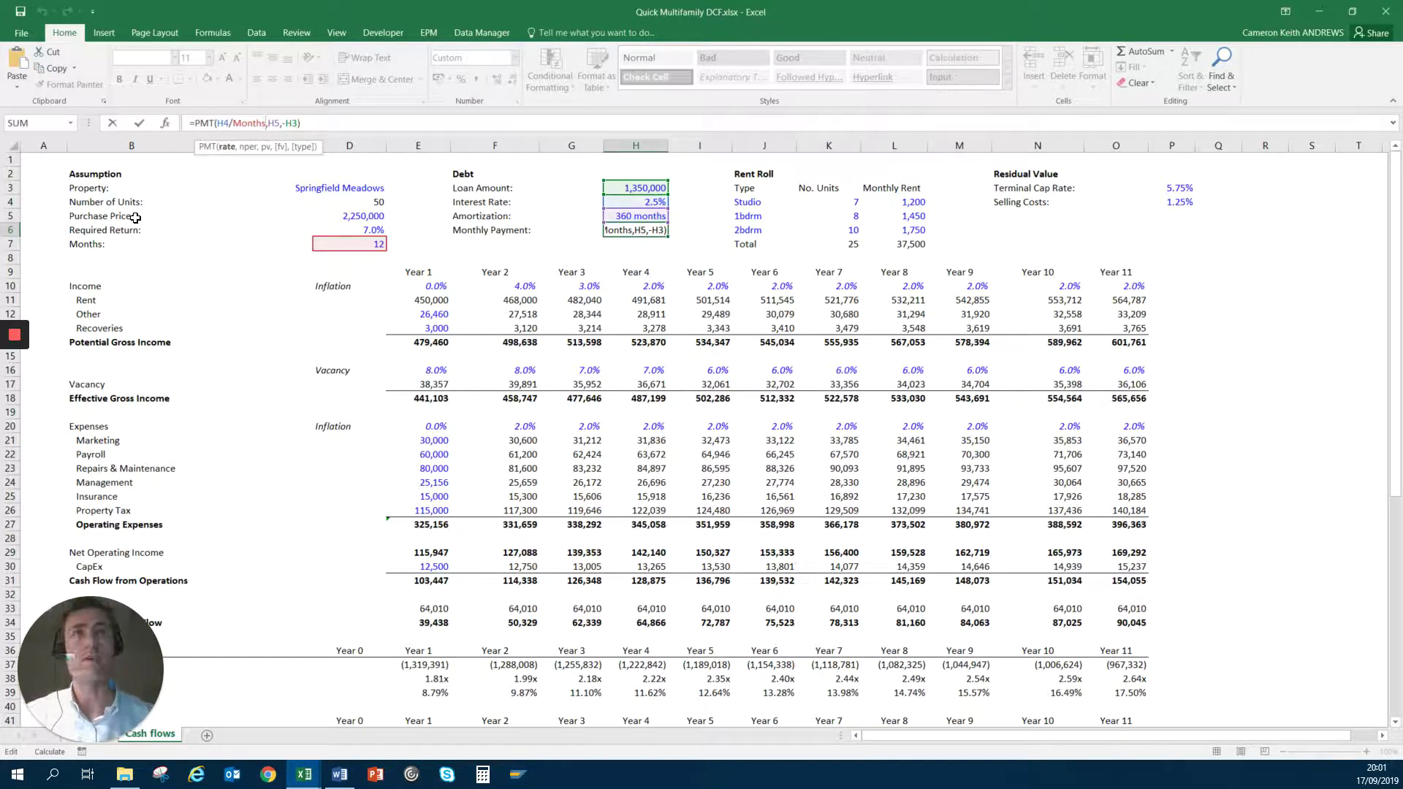
key("shift+Left")
key("shift+Left")
key("shift+Left")
key("shift+Left")
key("shift+Left")
key("shift+Left")
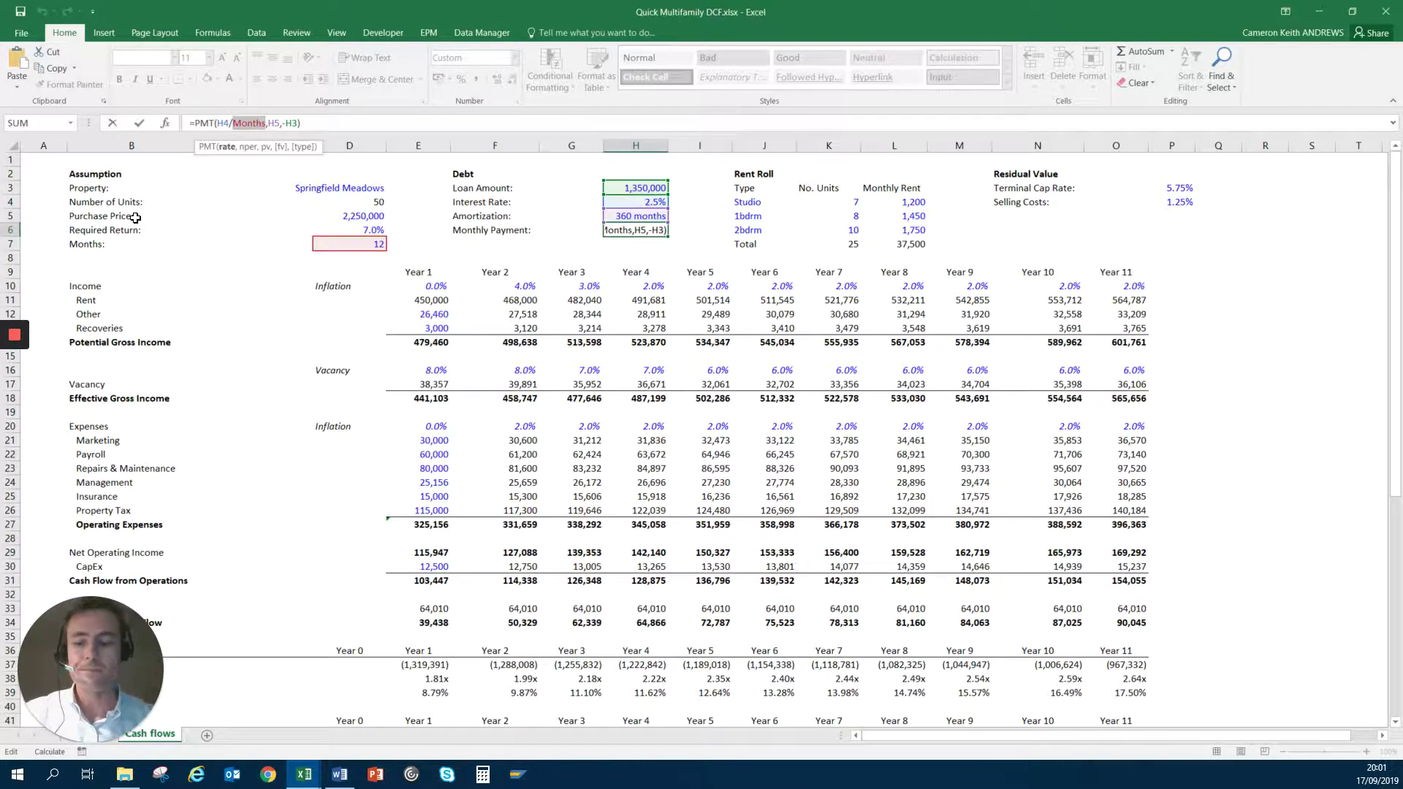
key("Return")
key("Right")
key("Right")
- Review the rent roll: Studio to 2bdrm types, rents, and totals of 25 units and 37,500
key("Up")
key("Up")
key("Up")
key("ctrl+space")
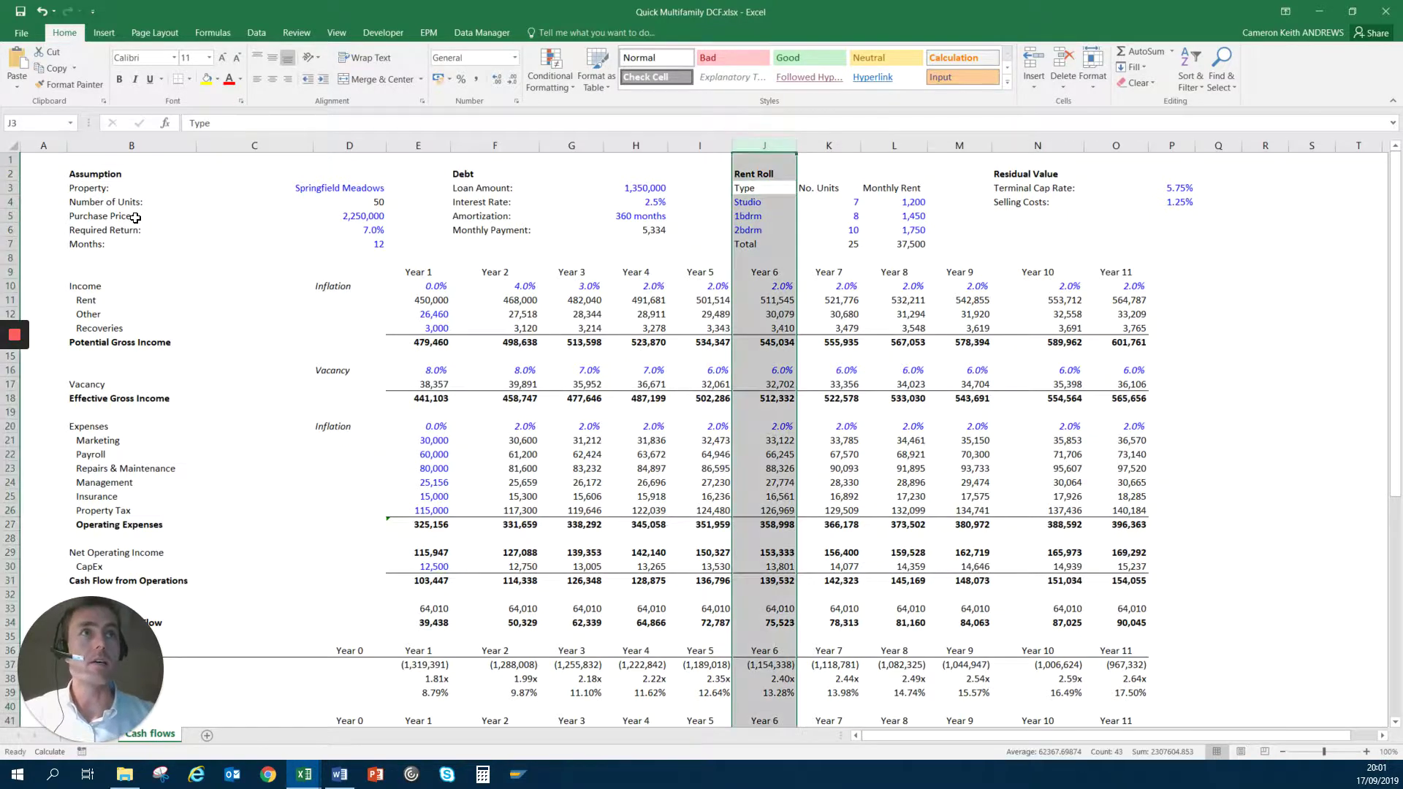
key("shift+Right")
key("shift+Right")
key("shift+Right")
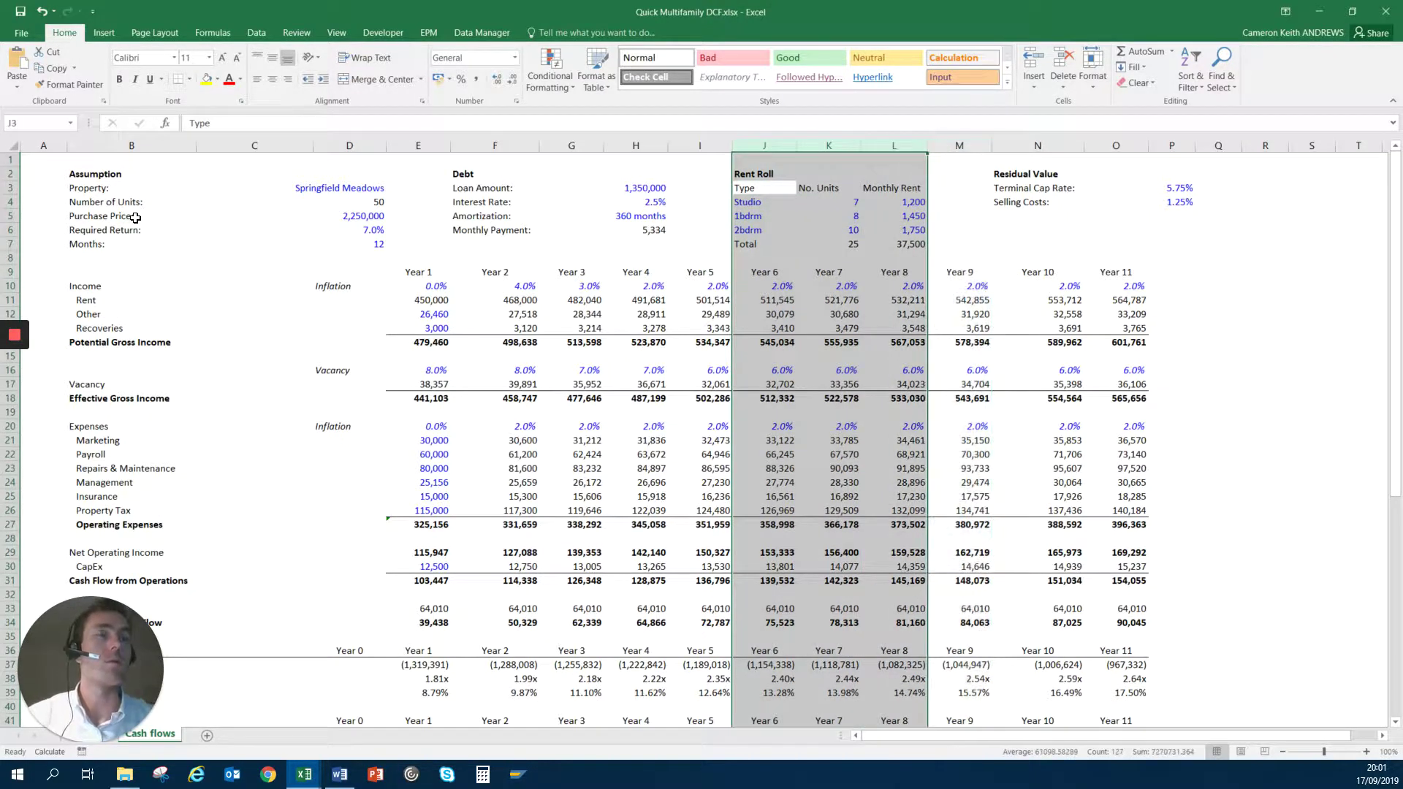
key("Down")
key("Down")
key("Down")
key("Down")
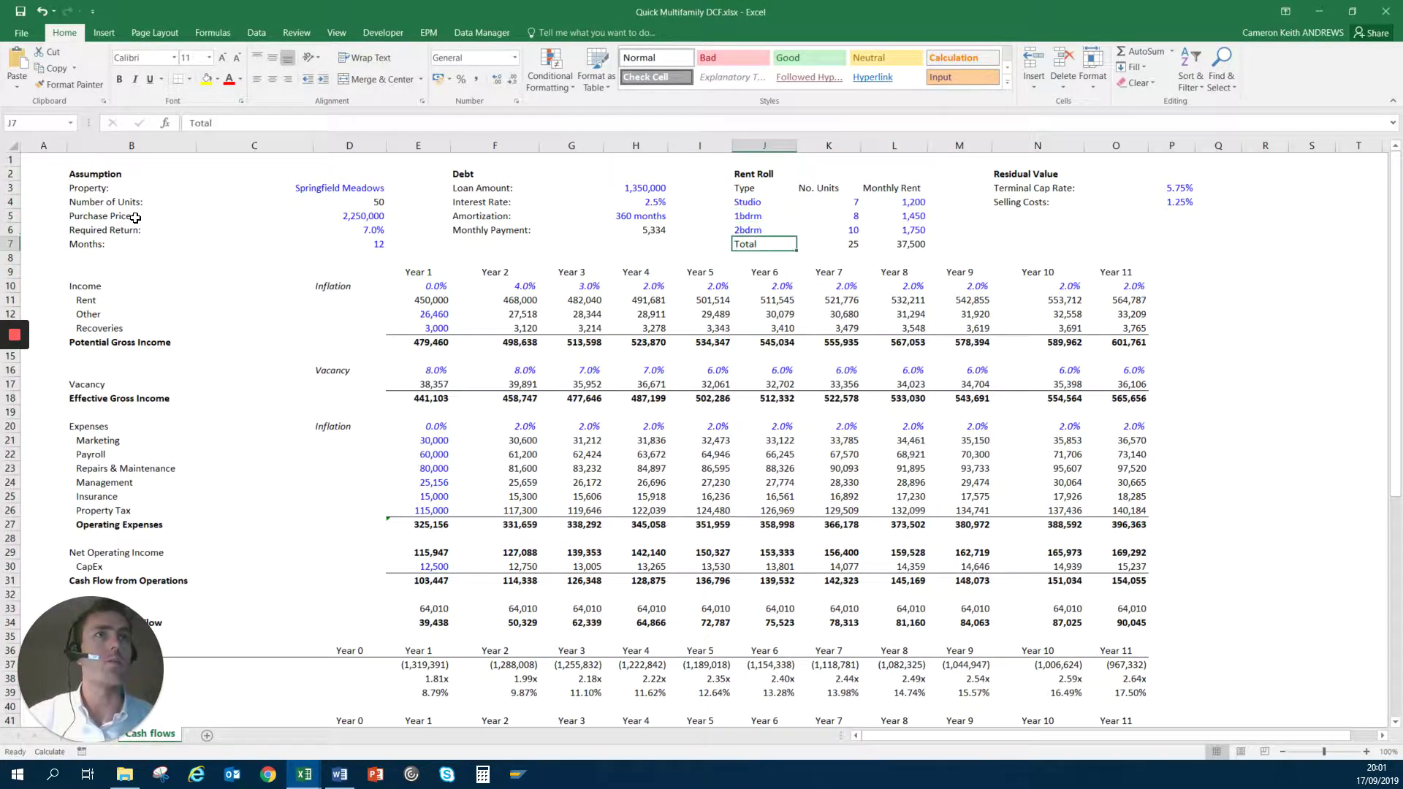
key("shift+Right")
key("shift+Right")
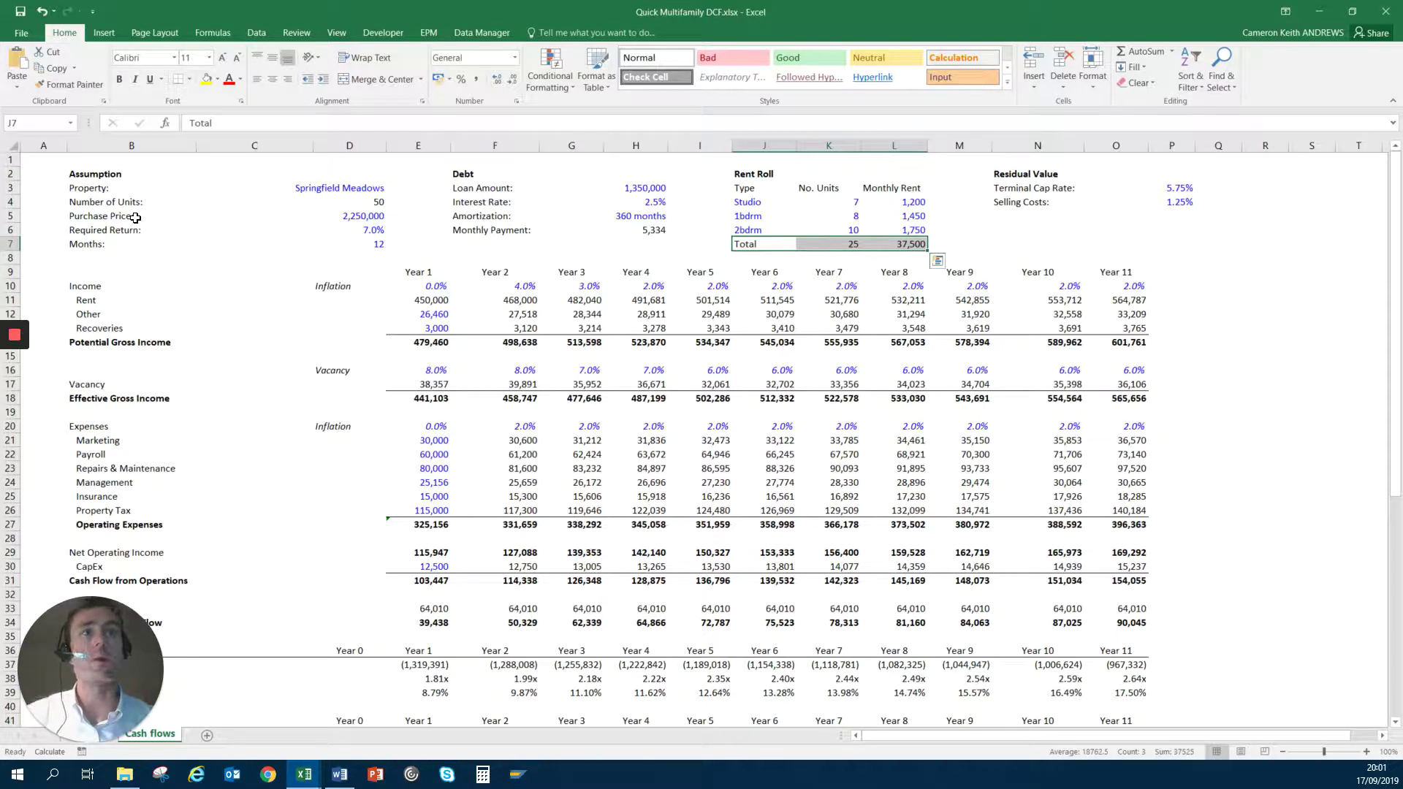
key("Up")
key("Up")
key("Up")
key("shift+Down")
key("shift+Down")
key("Right")
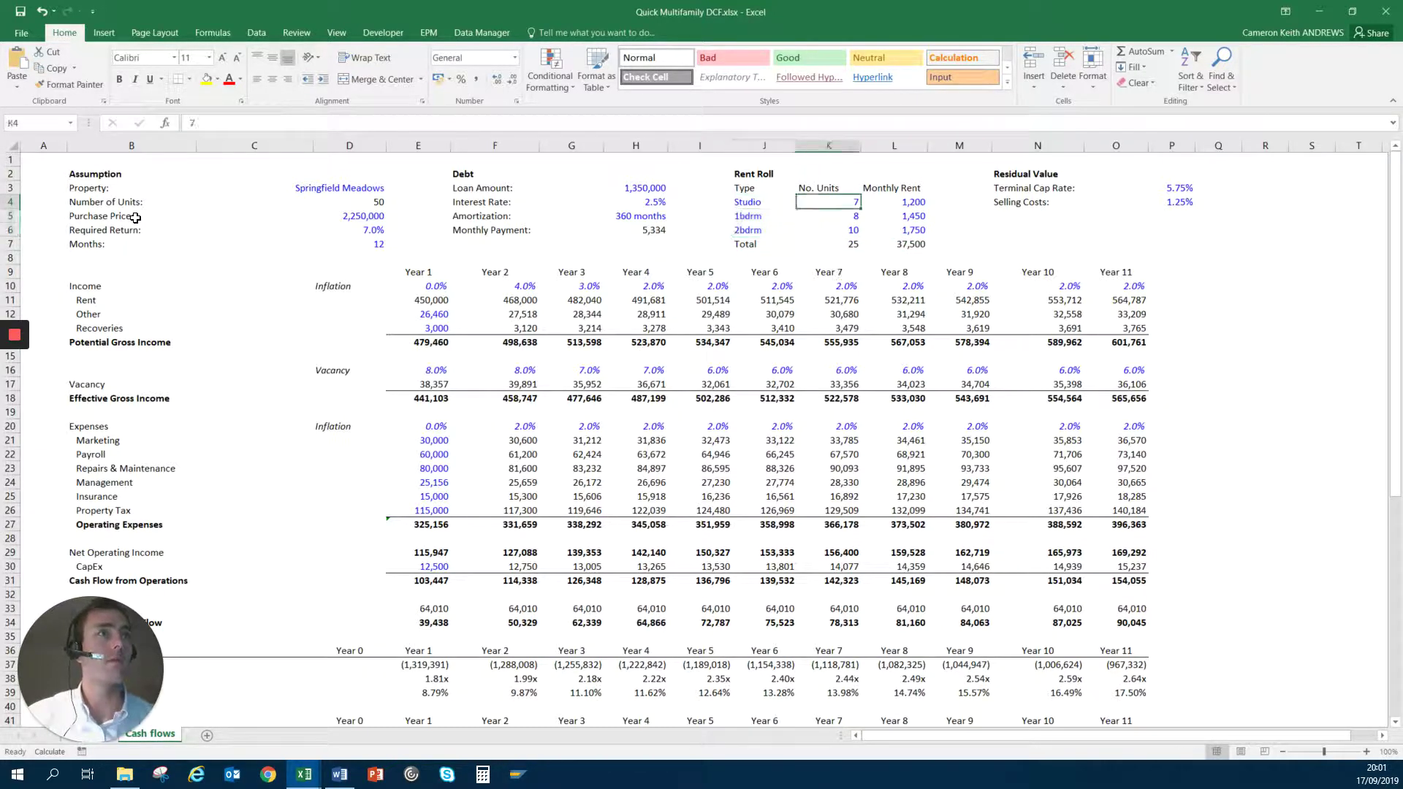
key("Right")
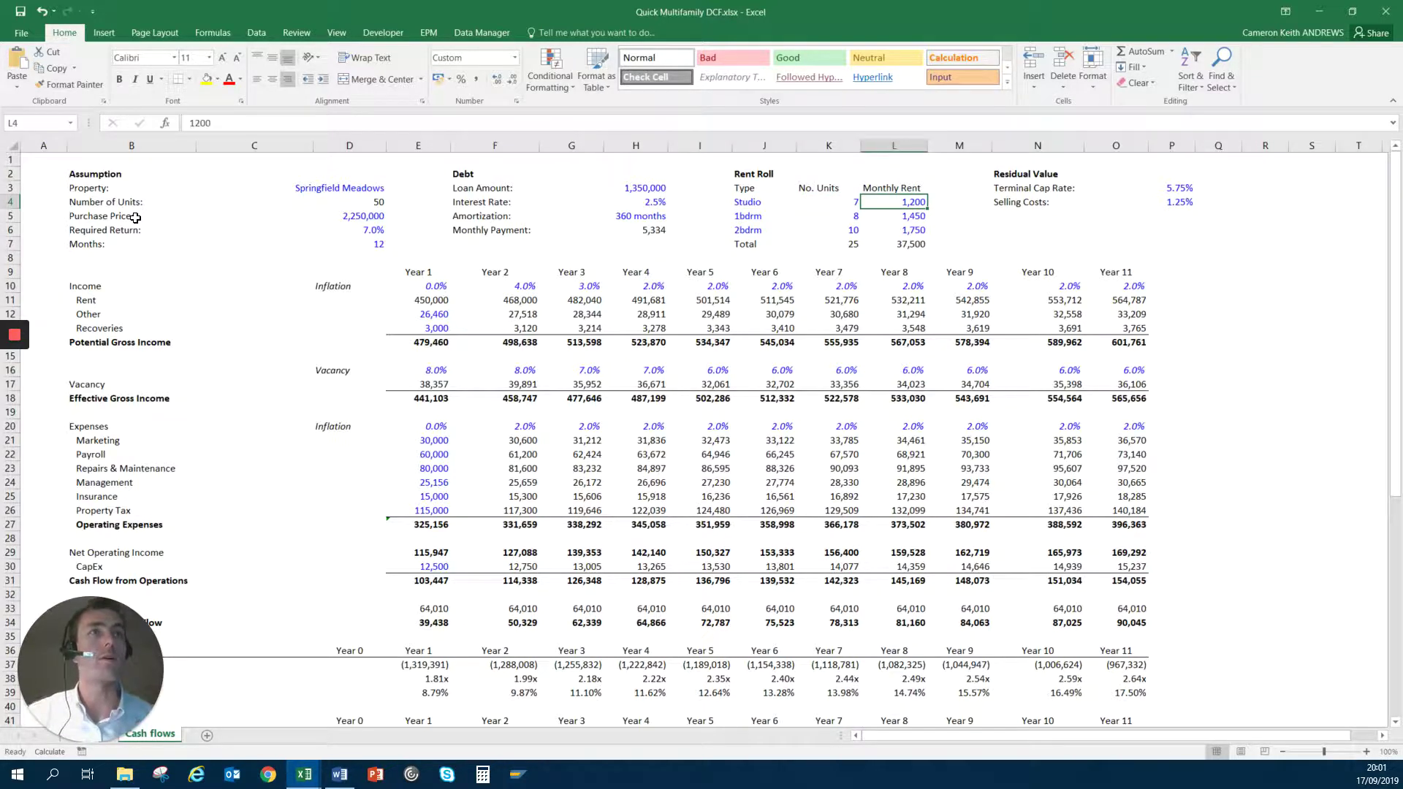
key("Down")
key("Down")
key("Down")
key("shift+Left")
key("shift+Left")
- Review the residual value assumptions, including the terminal cap rate
key("Right")
key("Right")
key("Right")
key("Up")
key("Left")
key("Up")
key("Up")
key("Up")
key("shift+Right")
key("shift+Right")
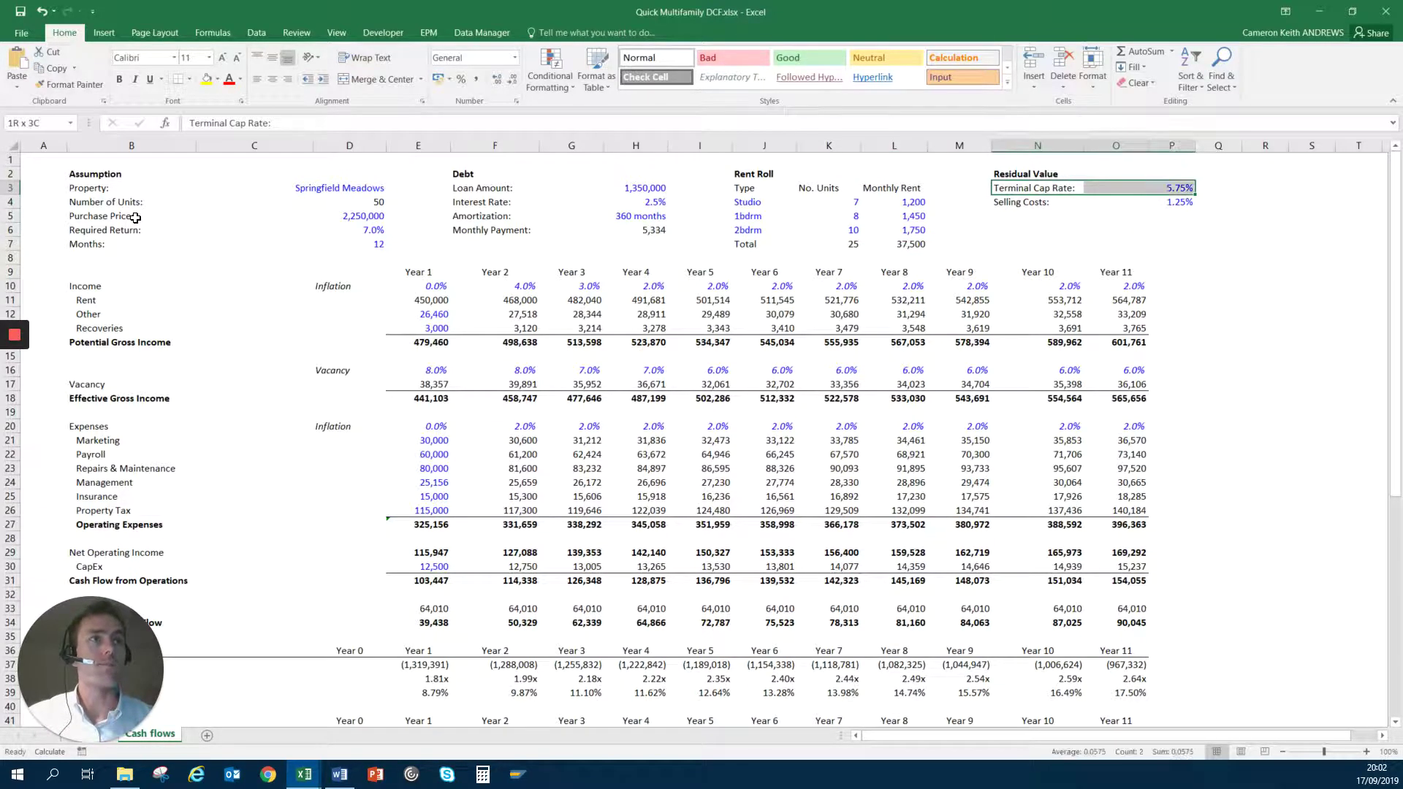
key("shift+Down")
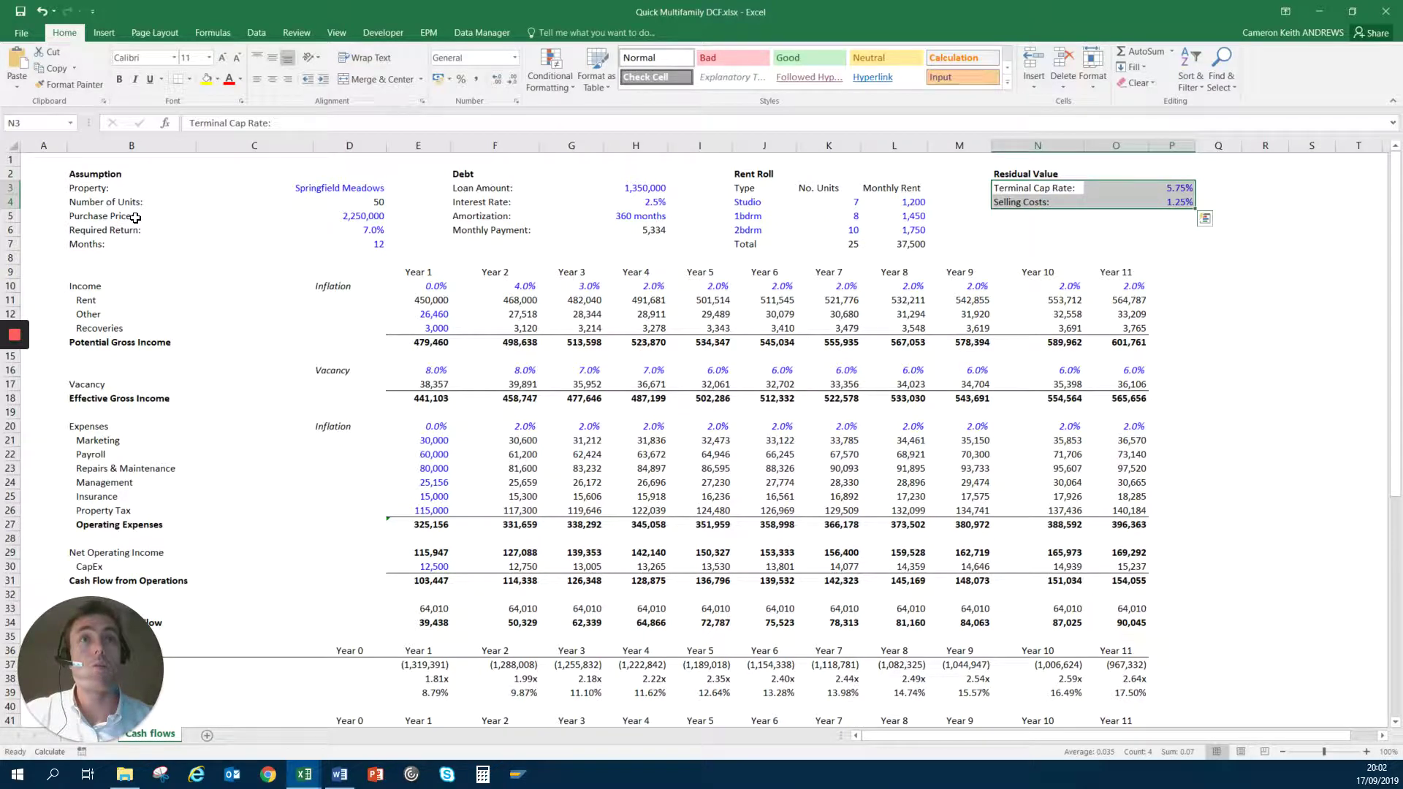
- Review the income inflation rates from Year 1 to Year 11, including Year 2's 4%
key("Down")
key("Down")
key("Down")
key("Down")
key("Down")
key("Down")
key("Down")
key("Down")
key("Up")
key("Left")
key("Left")
key("Left")
key("Left")
key("Left")
key("Left")
key("Left")
key("Left")
key("Left")
key("Left")
key("Left")
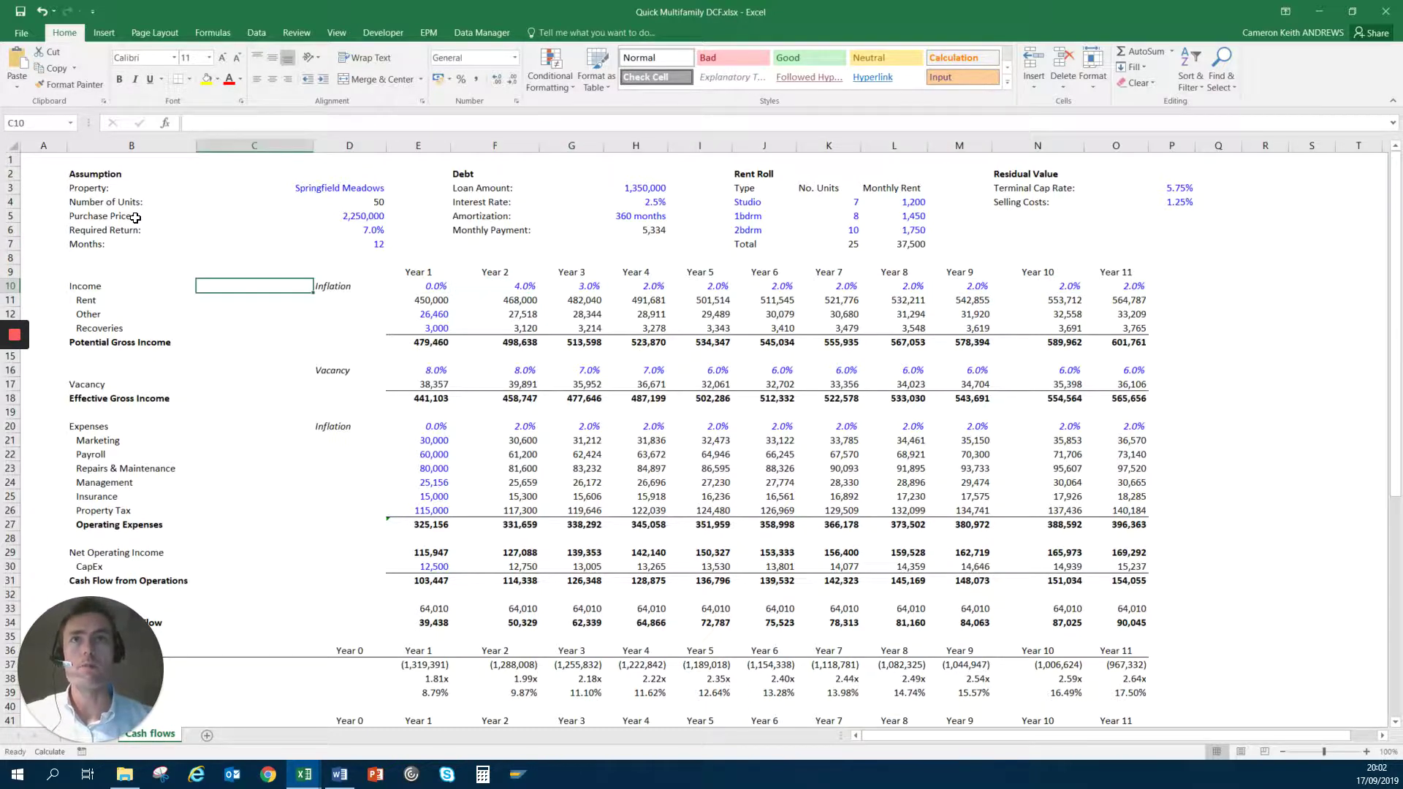
key("Right")
key("shift+space")
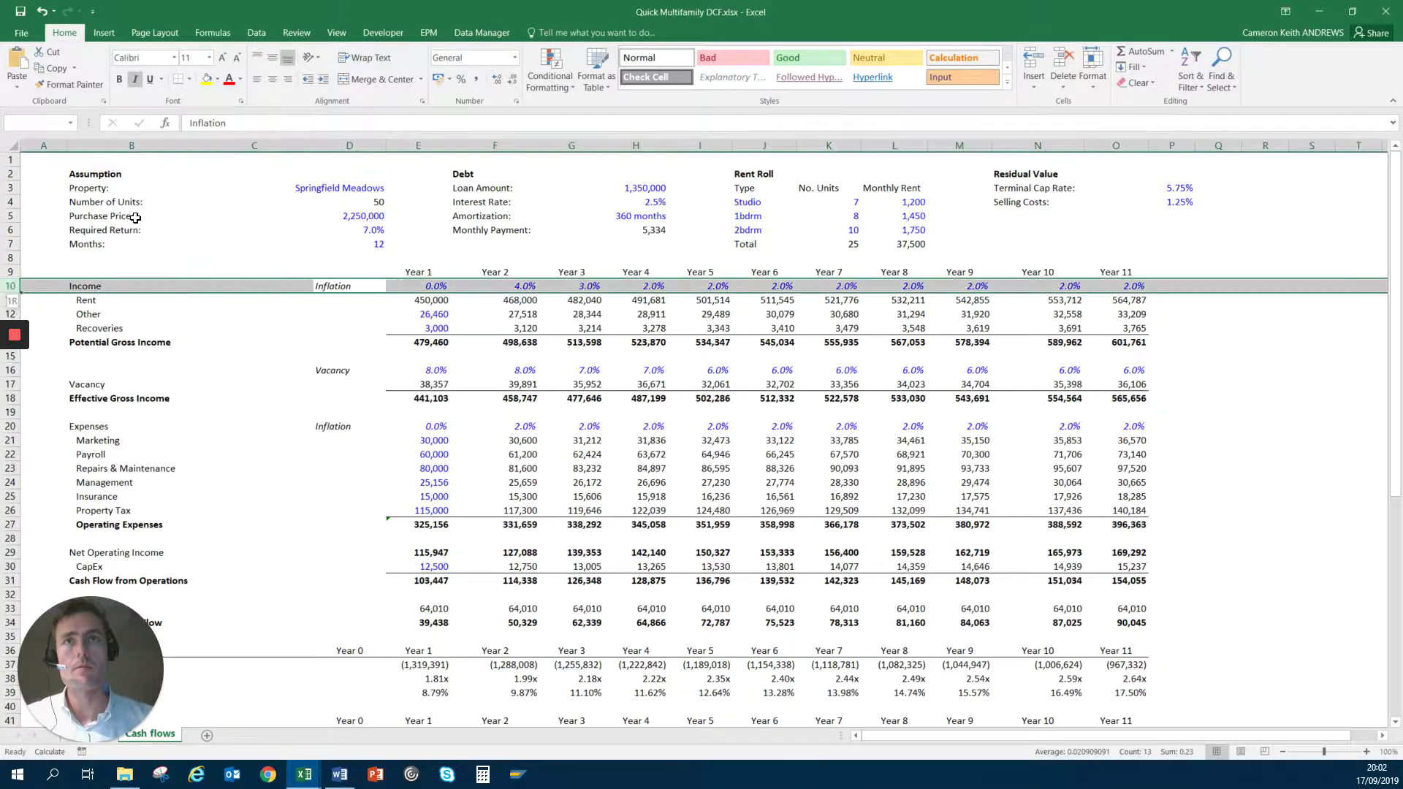
key("Right")
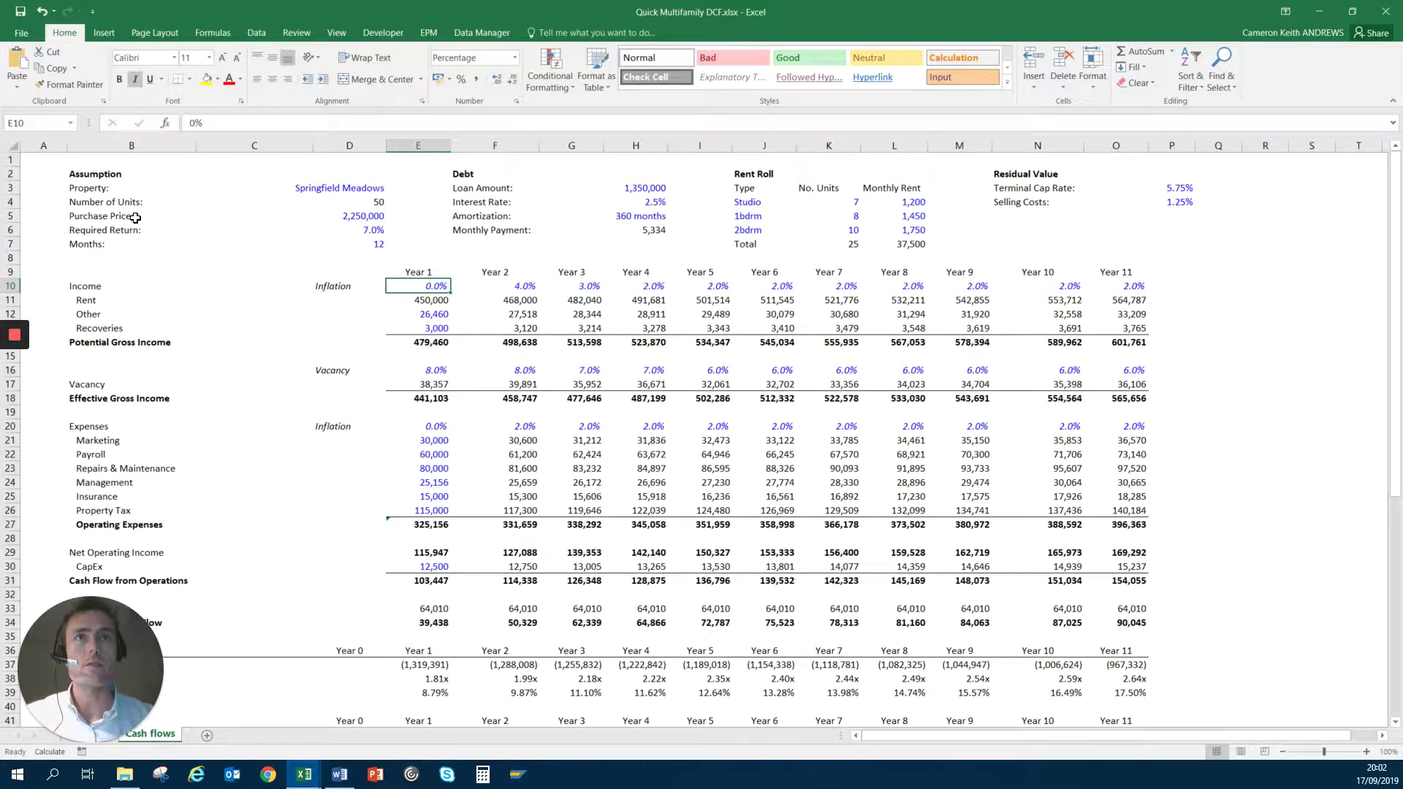
key("ctrl+Right")
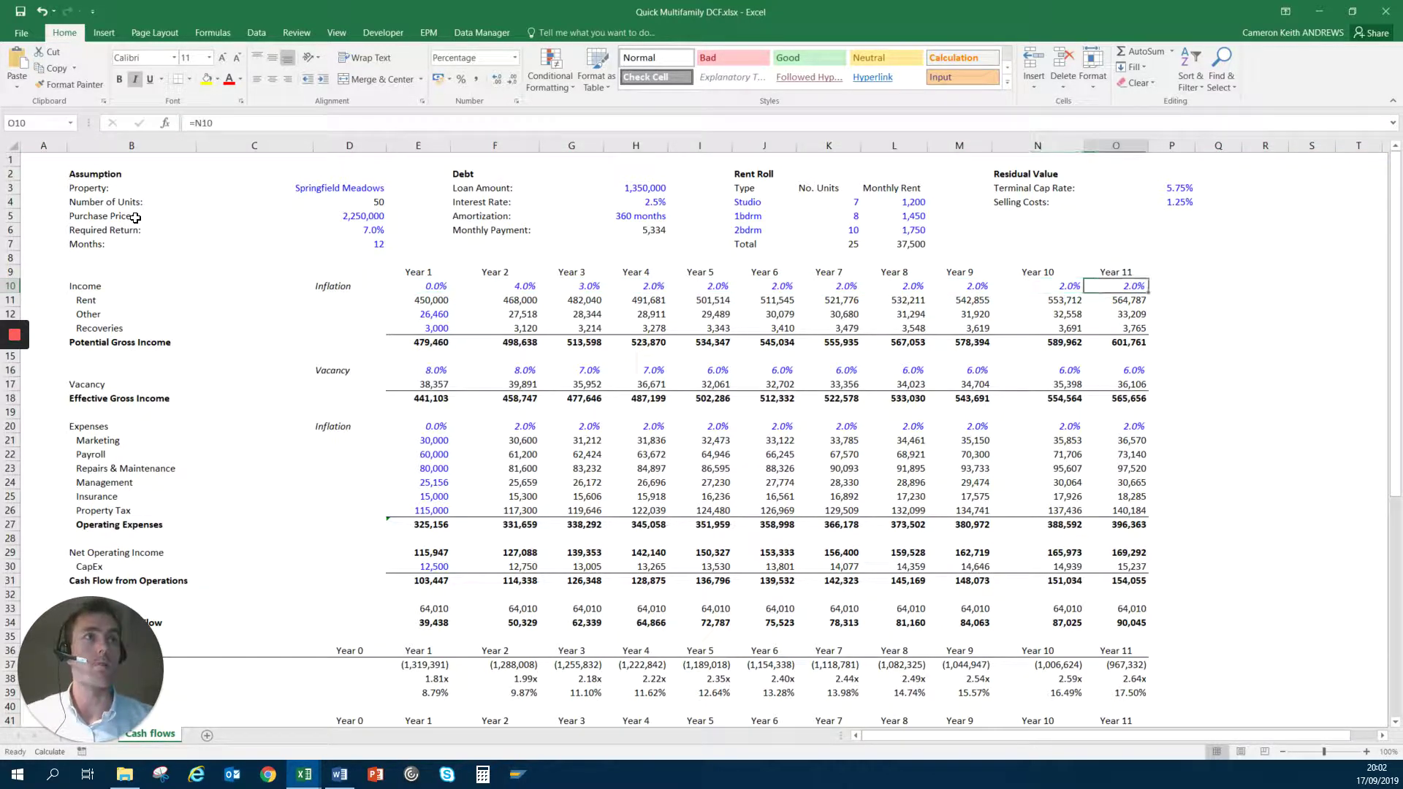
key("ctrl+shift+Left")
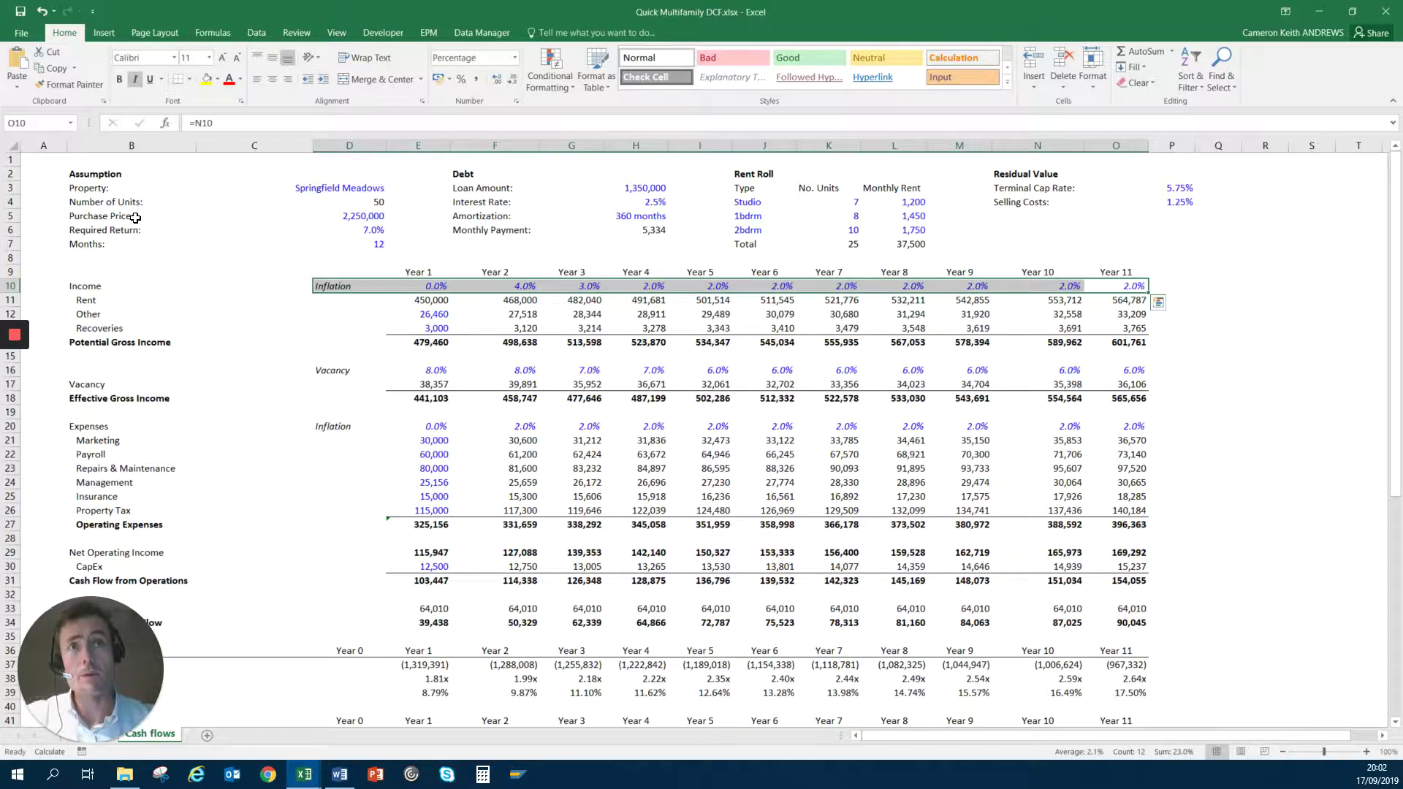
key("Left")
key("Left")
key("Left")
key("Left")
key("Left")
key("Left")
key("Left")
key("Left")
key("Left")
key("Left")
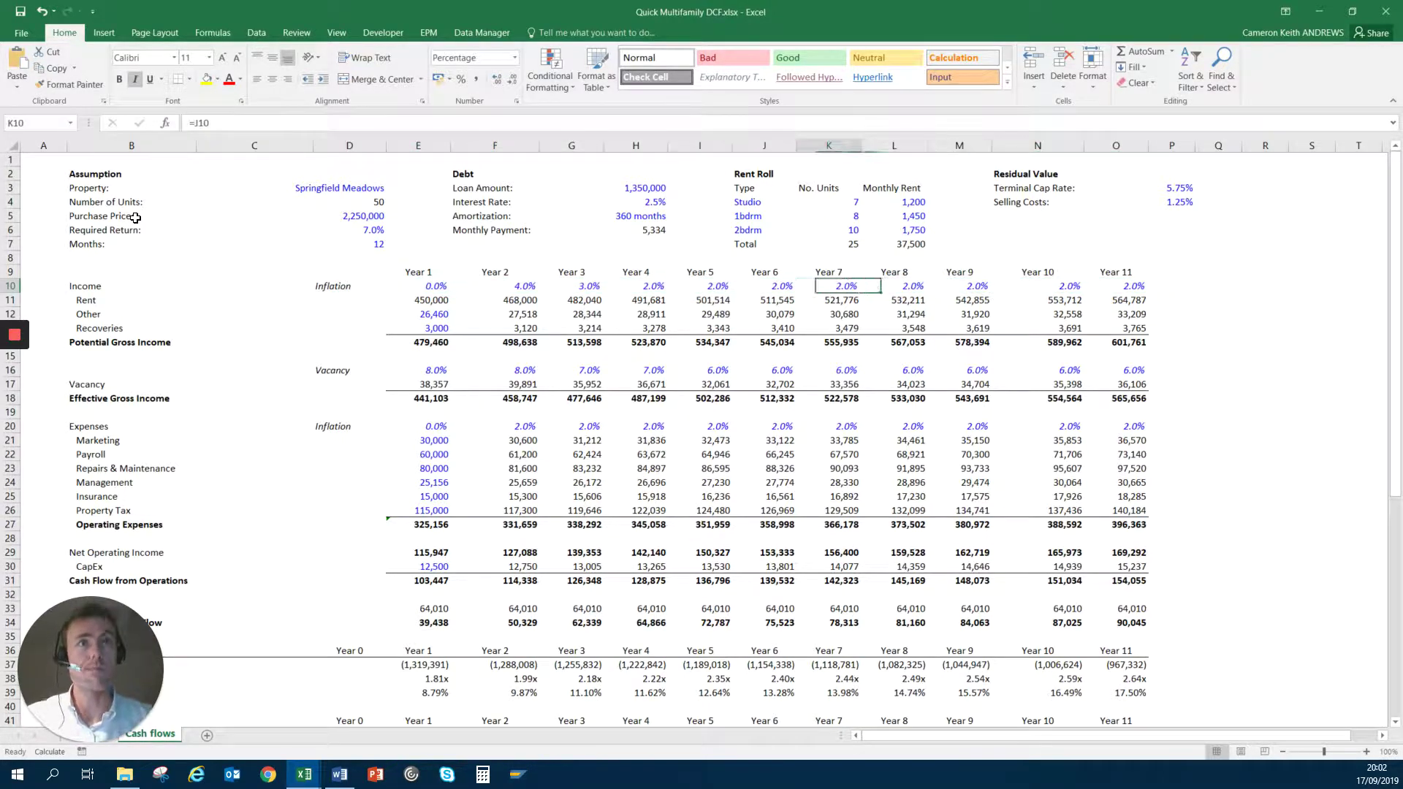
key("Right")
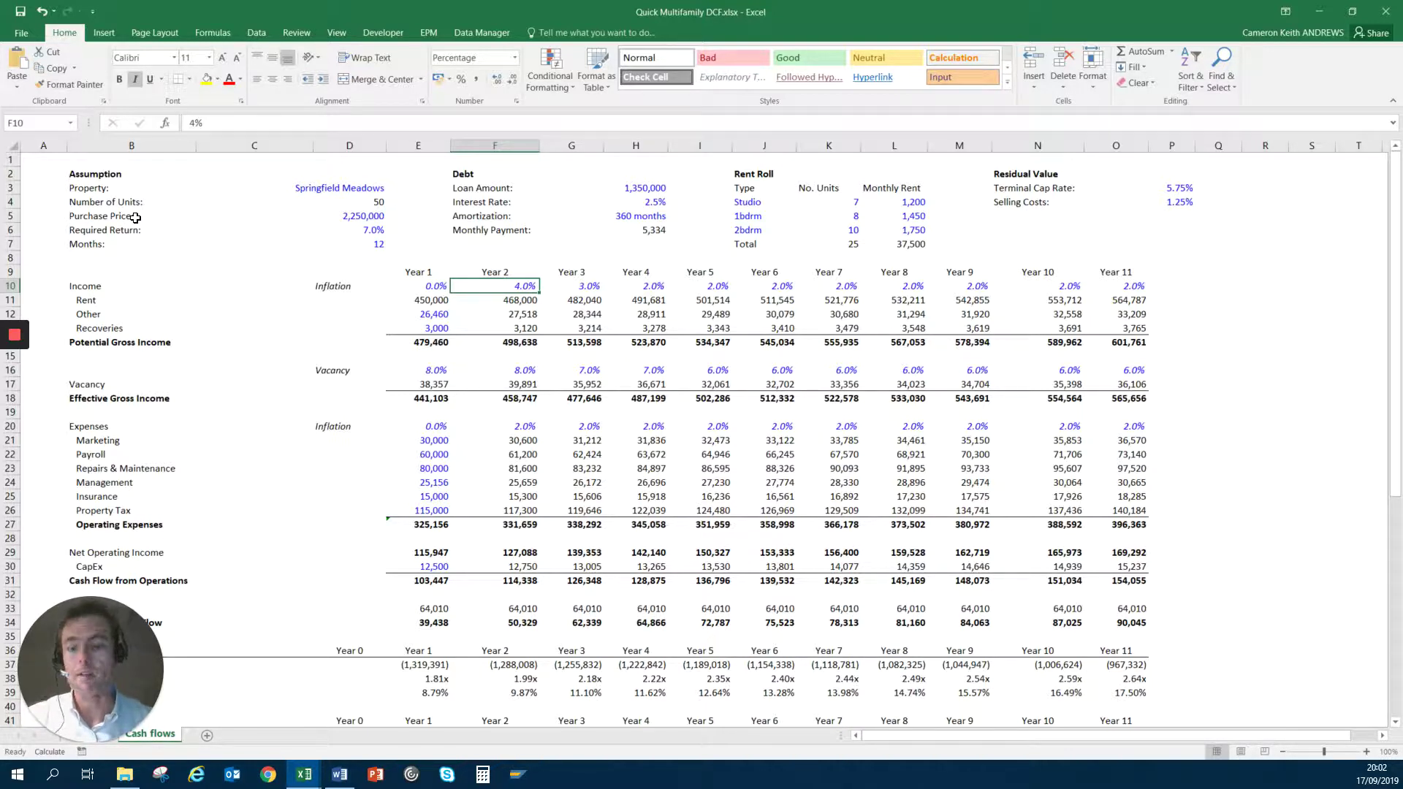
key("shift+Down")
key("shift+Down")
key("shift+Down")
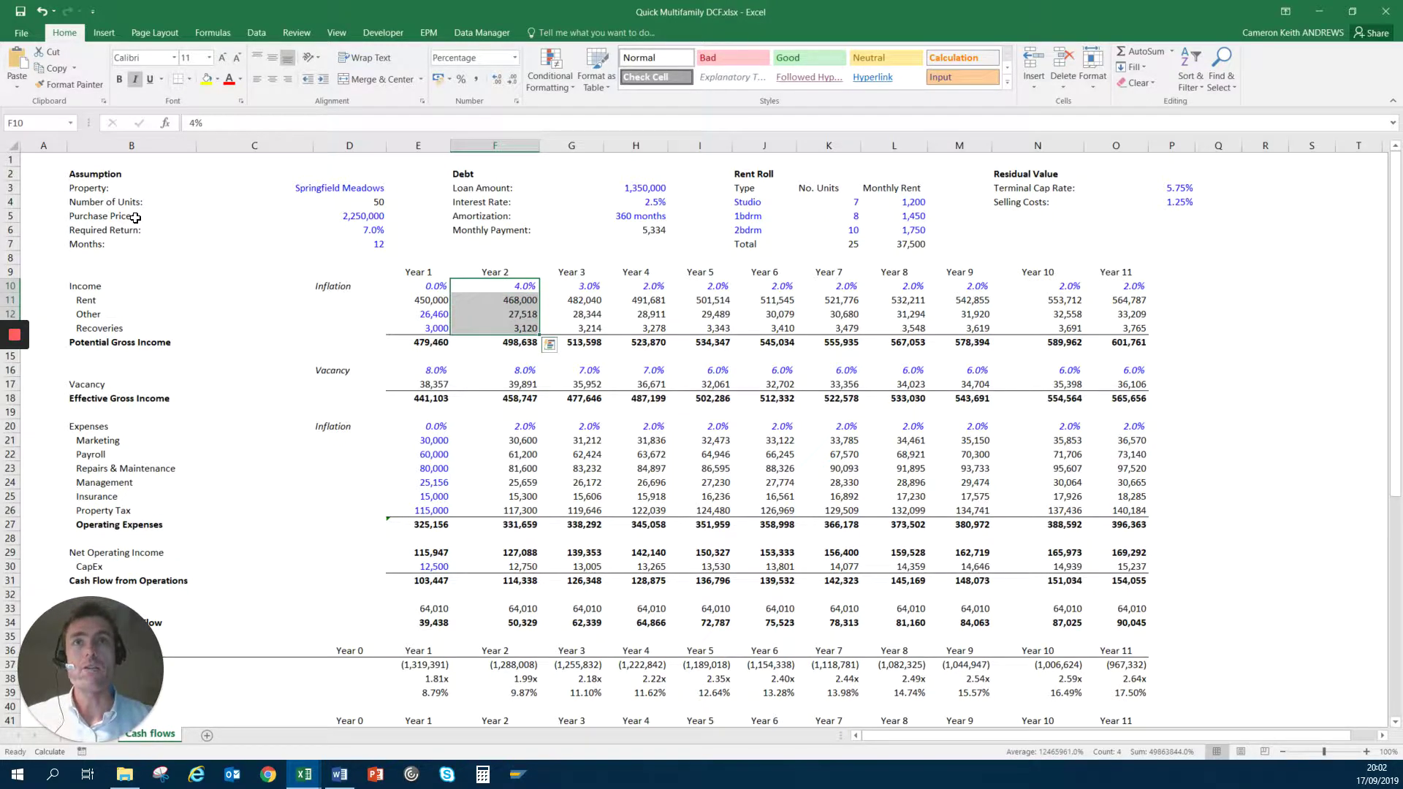
- Inspect the Year 2 Rent and Other income growth formulas and the Year 1 Recoveries input
key("Down")
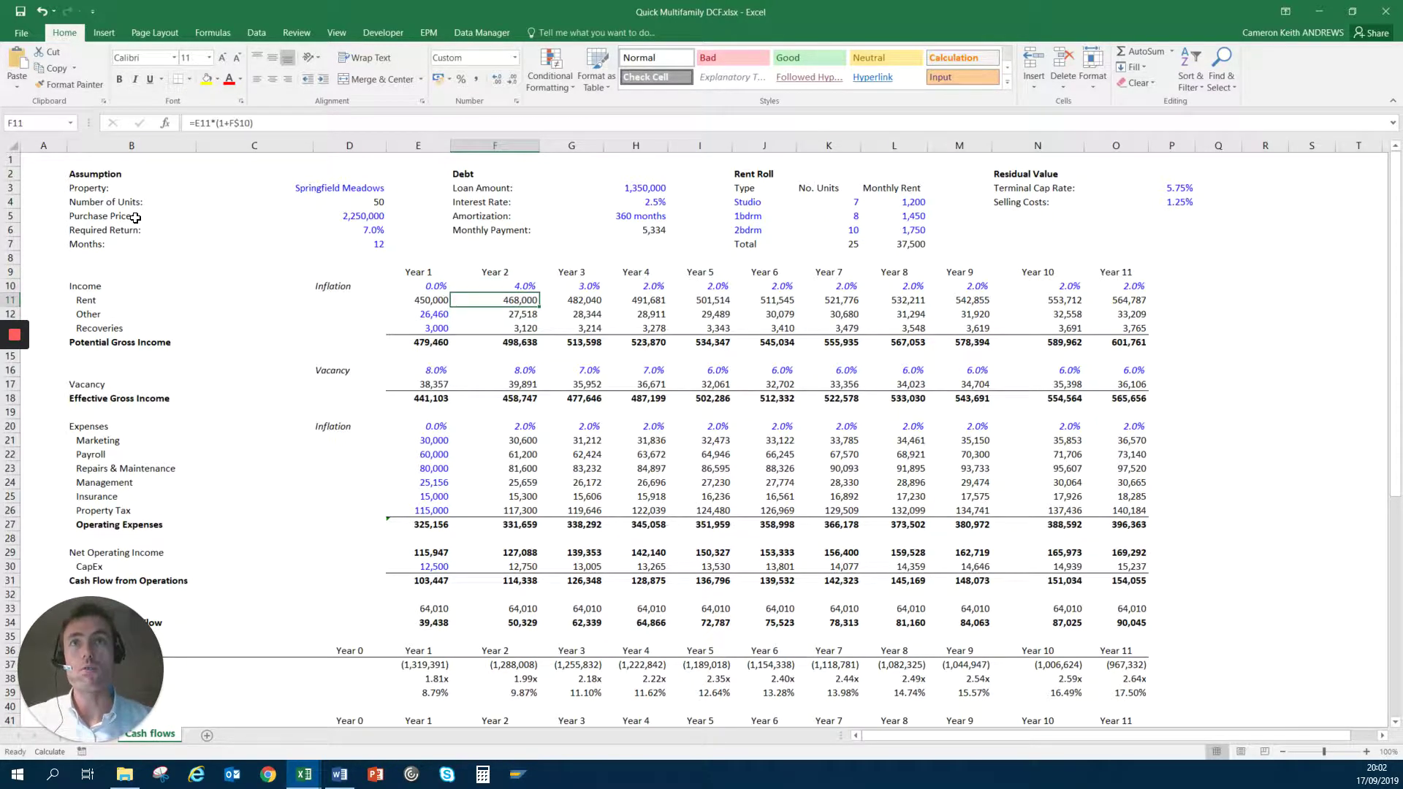
key("shift+space")
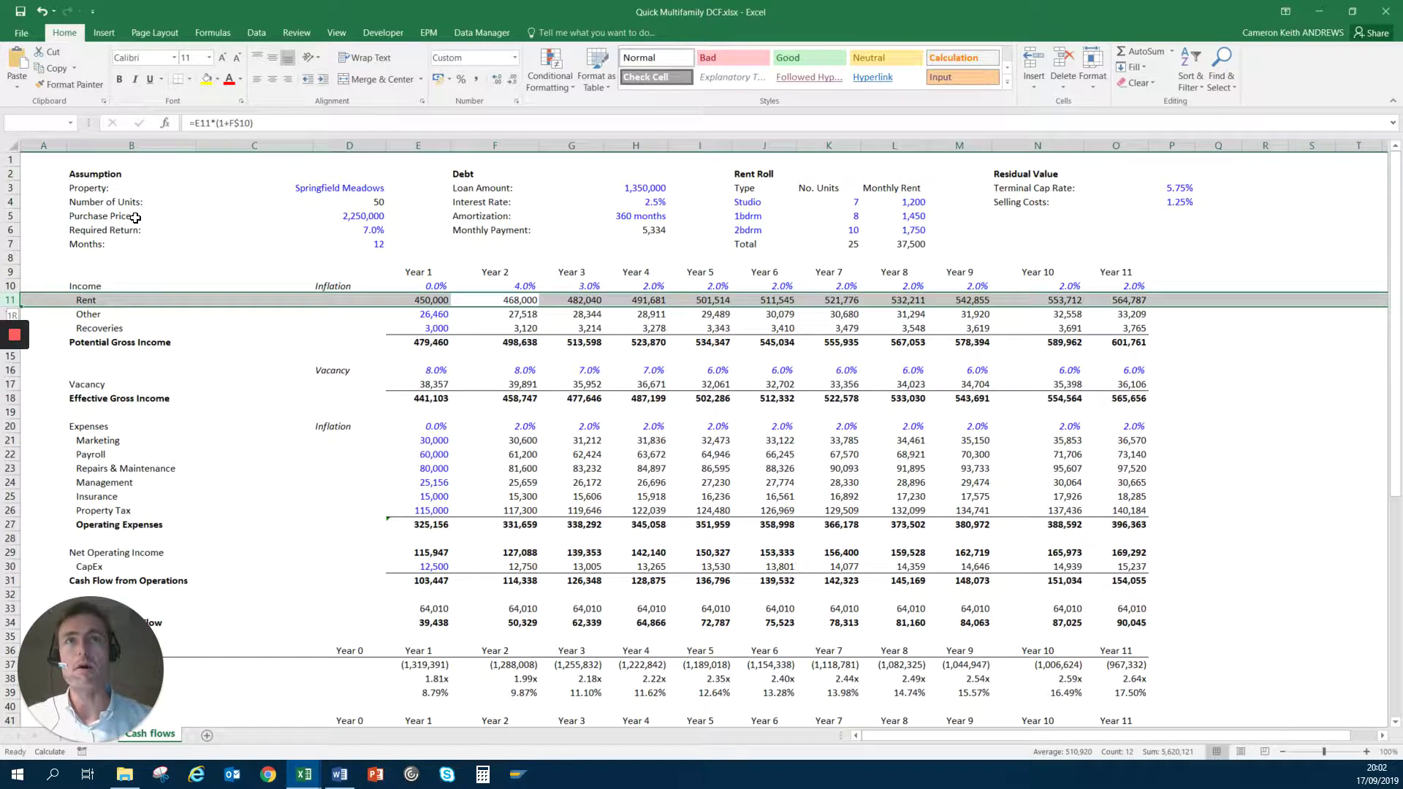
key("shift+Down")
key("shift+Down")
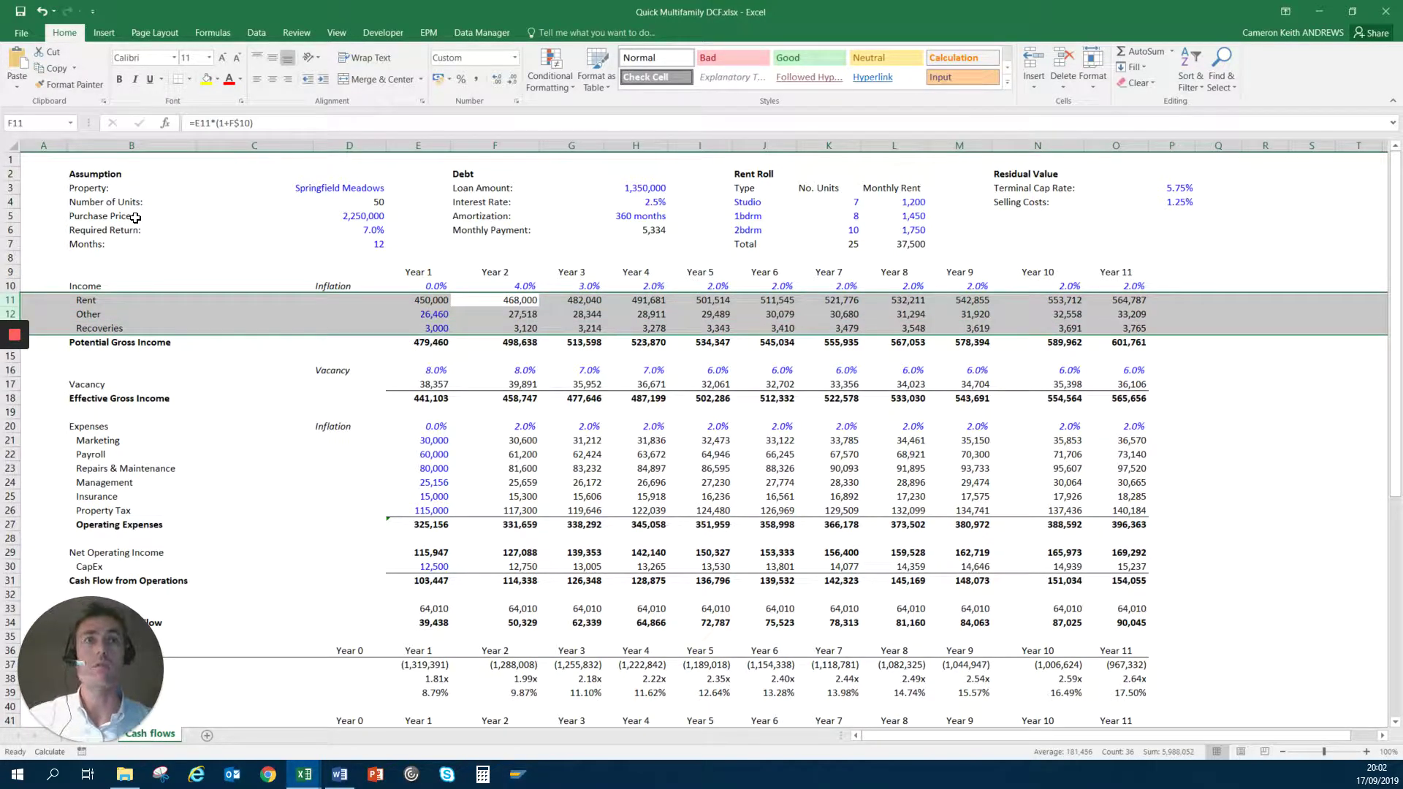
key("Down")
key("Up")
key("Down")
key("Down")
key("Left")
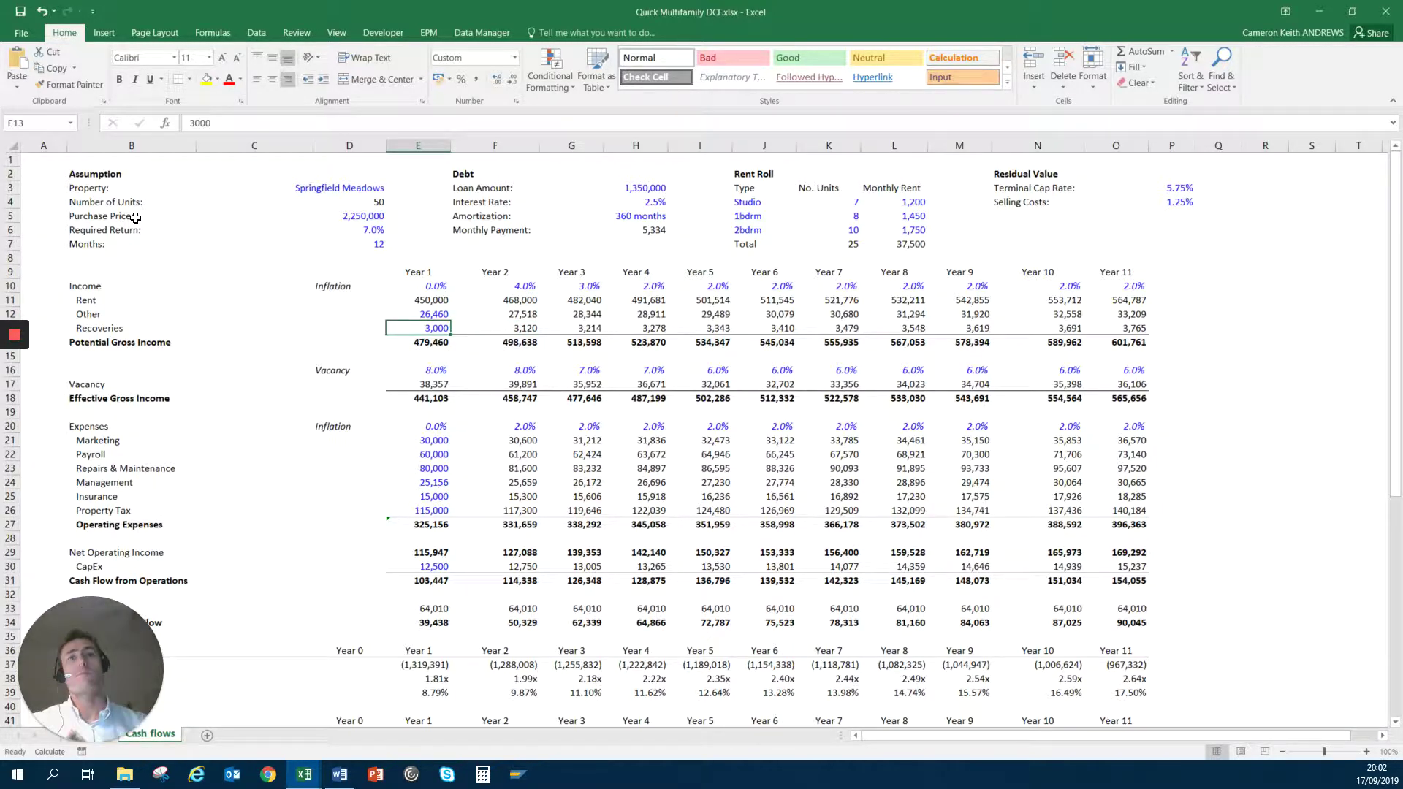
key("shift+space")
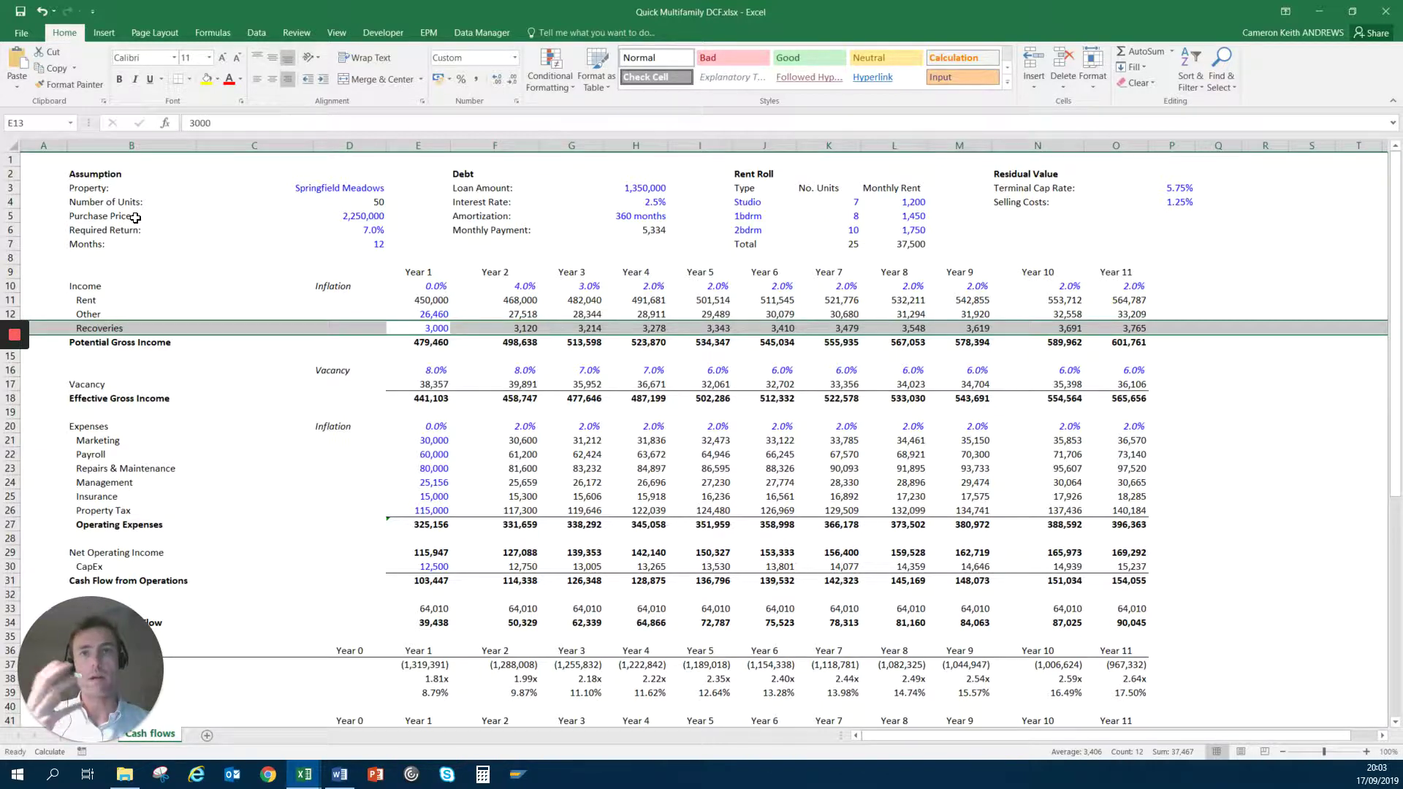
key("shift+BackSpace")
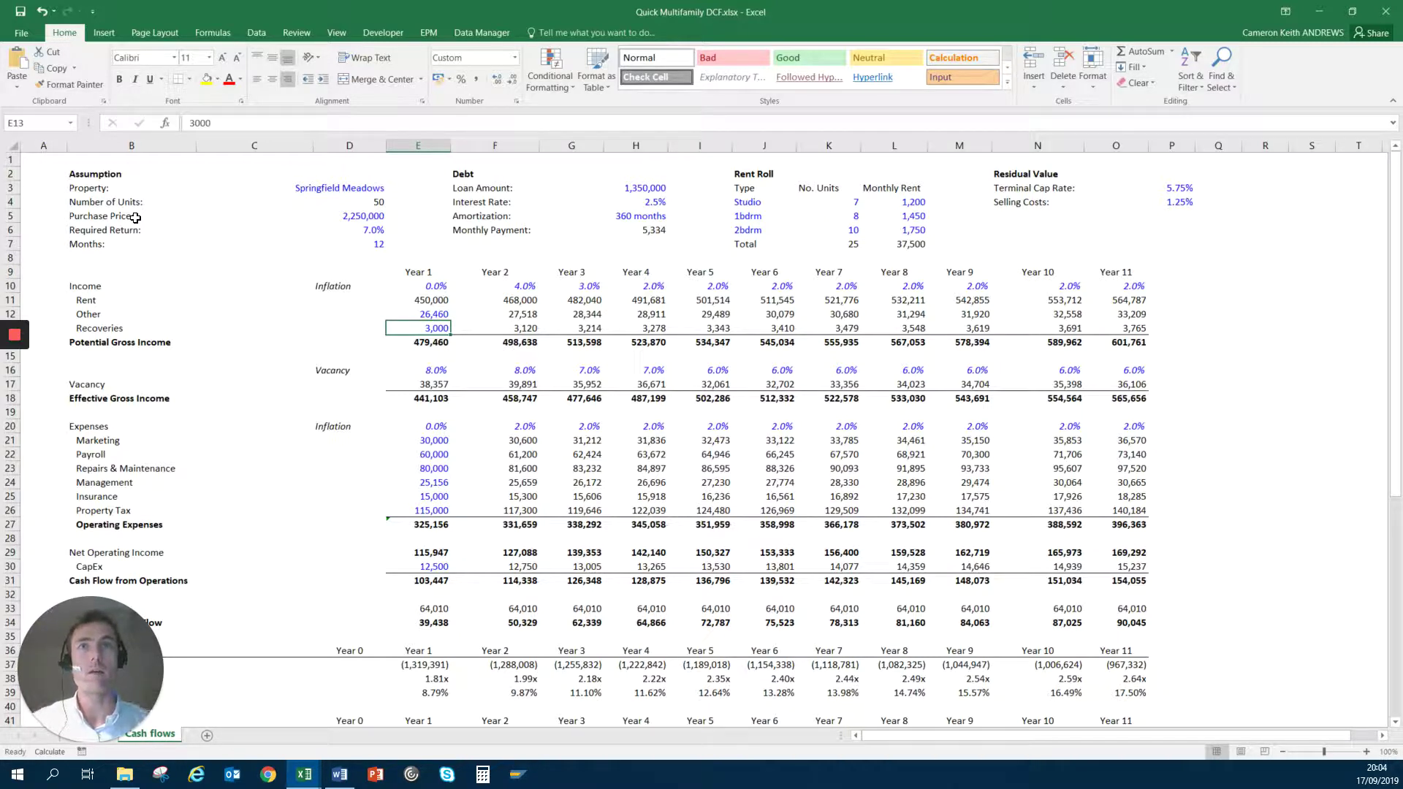
- Review the Year 1 expense figures, including Management and Repairs & Maintenance
key("Down")
key("Down")
key("Down")
key("Down")
key("Down")
key("Down")
key("Down")
key("Down")
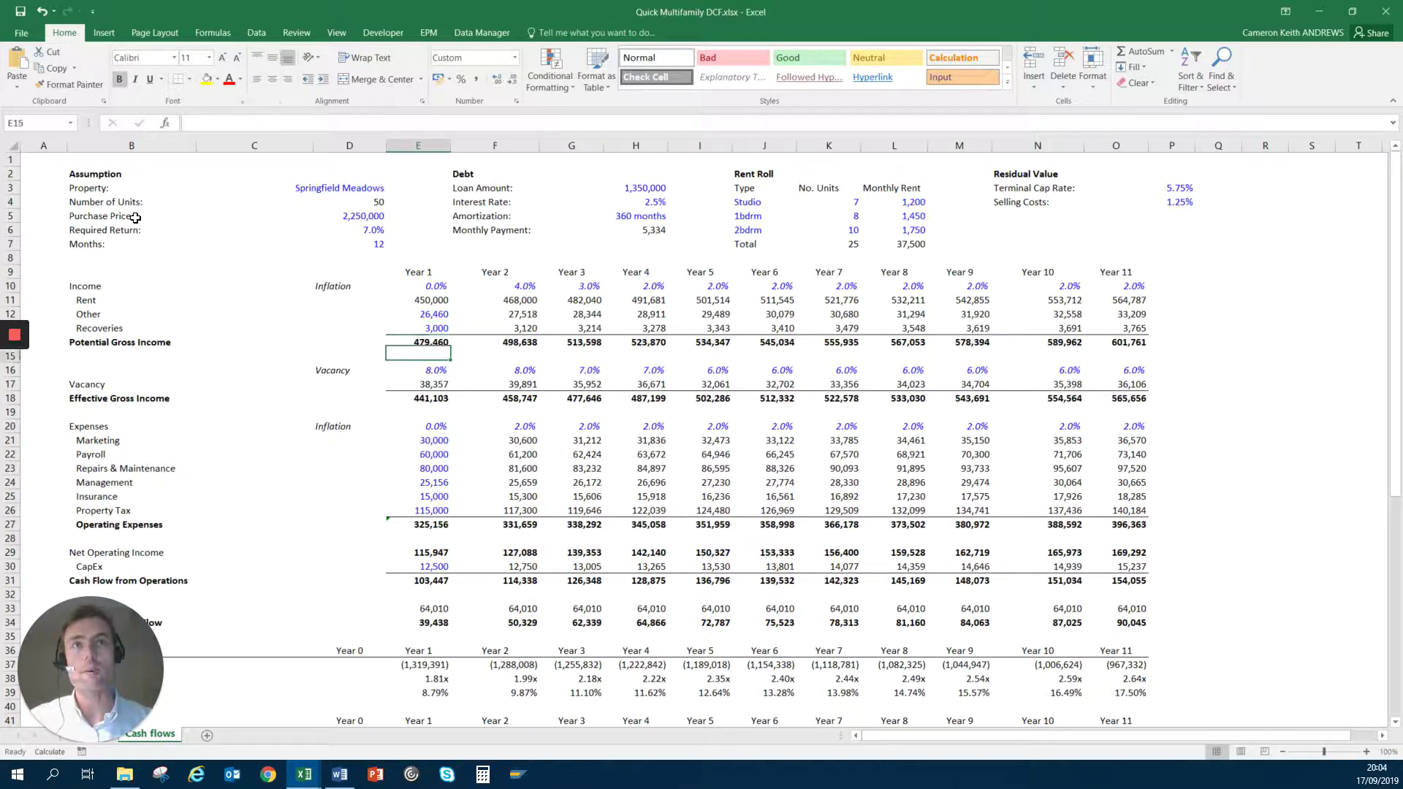
key("ctrl+shift+Down")
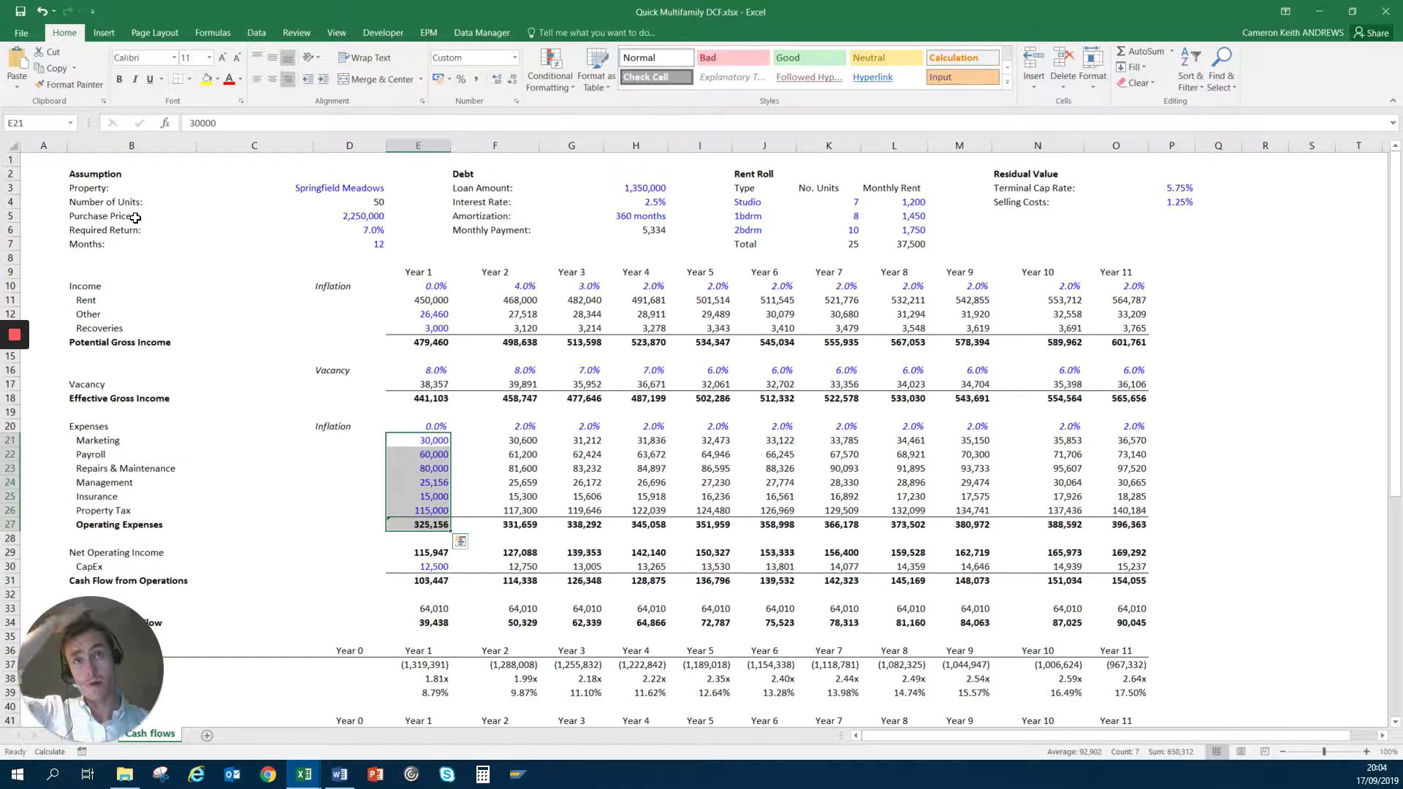
key("Down")
key("Down")
key("Down")
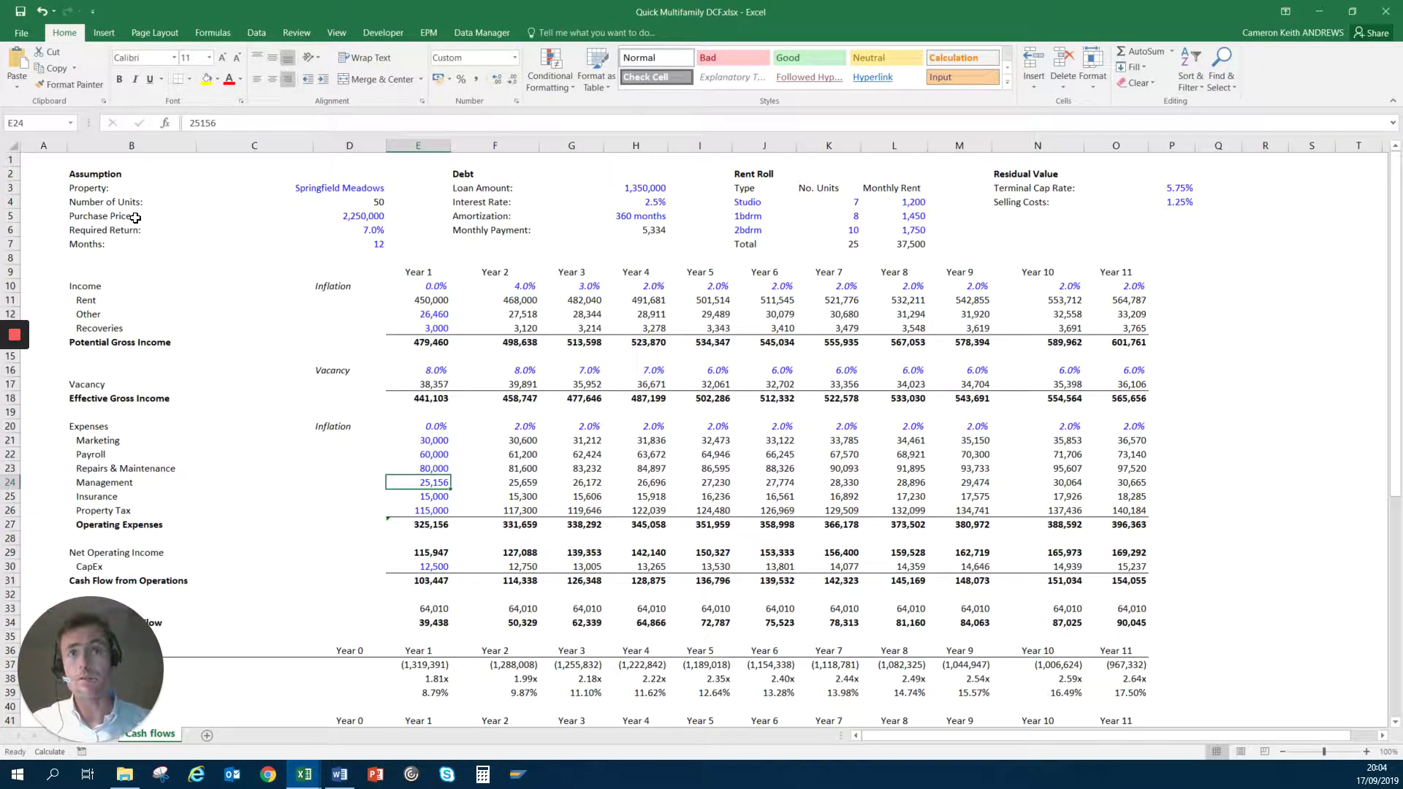
key("shift+space")
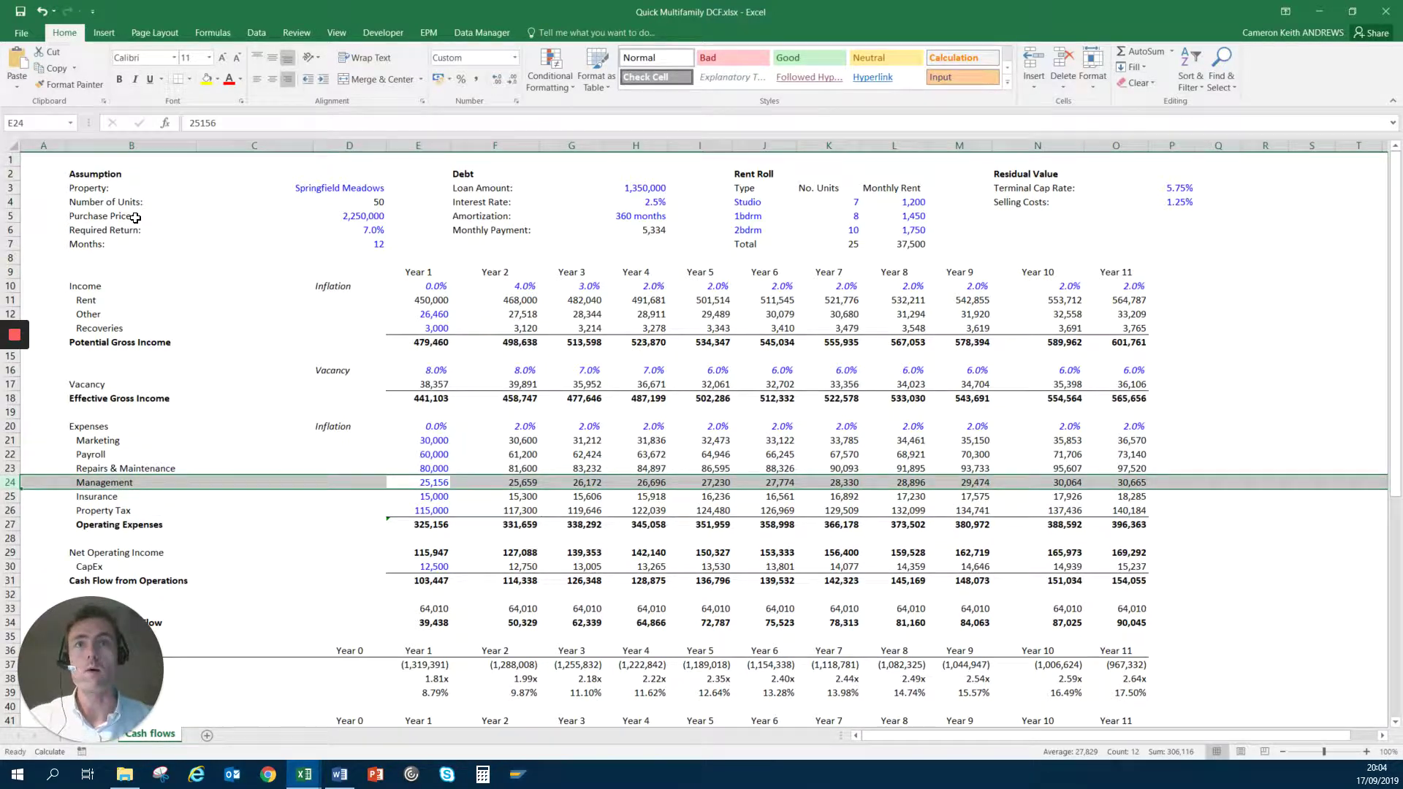
key("shift+Up")
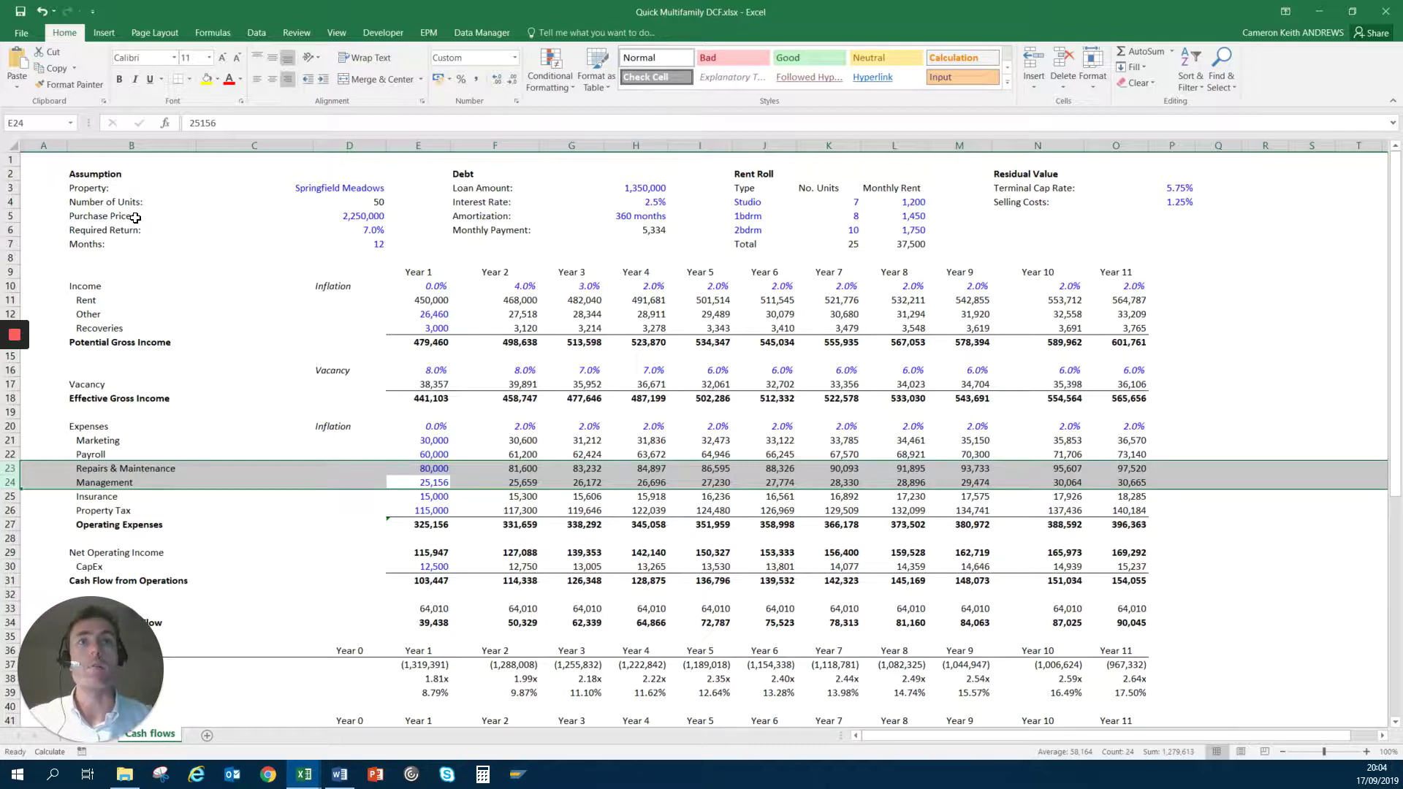
- Inspect the vacancy rate, the Year 1 Vacancy formula and Effective Gross Income
key("Up")
key("Up")
key("Up")
key("Up")
key("Up")
key("Up")
key("Up")
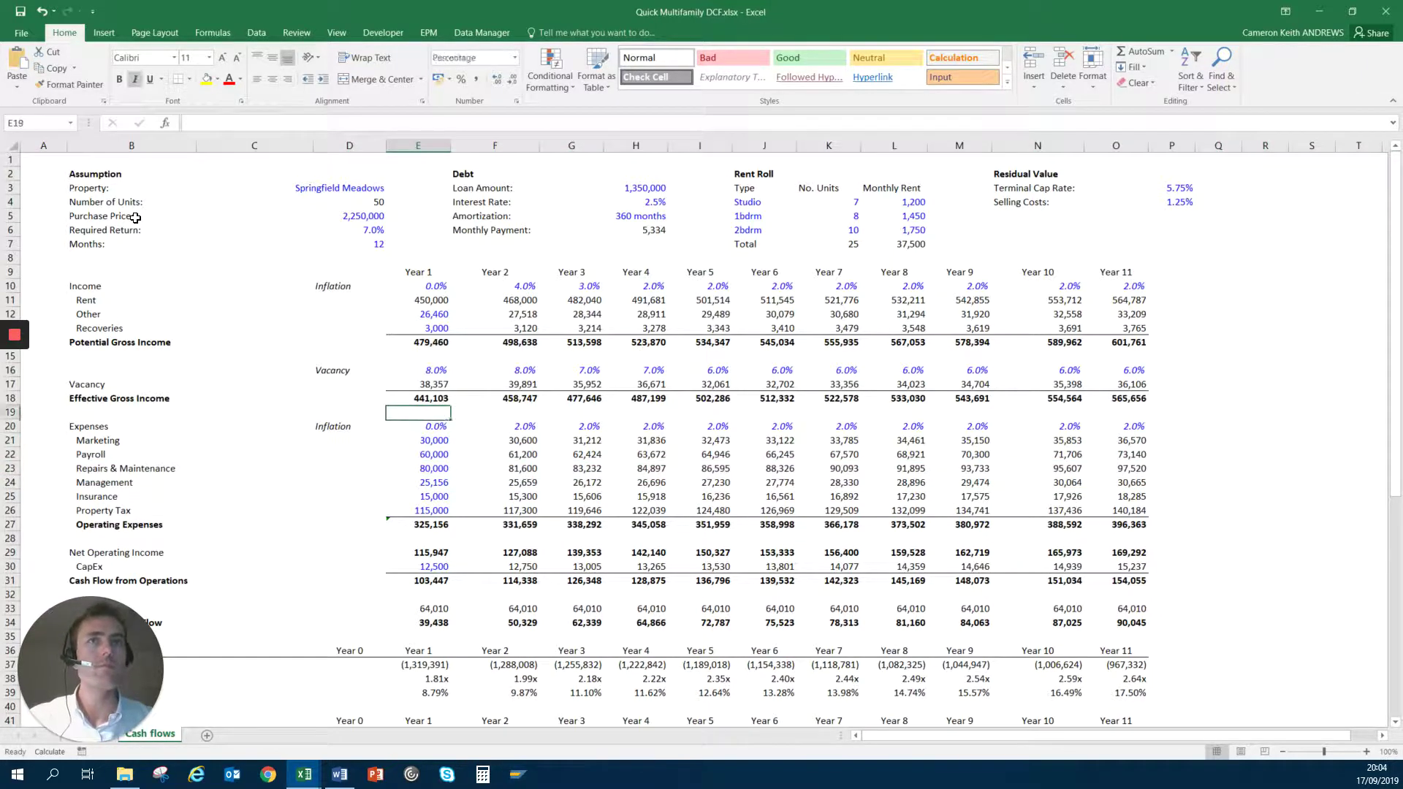
key("Up")
key("shift+space")
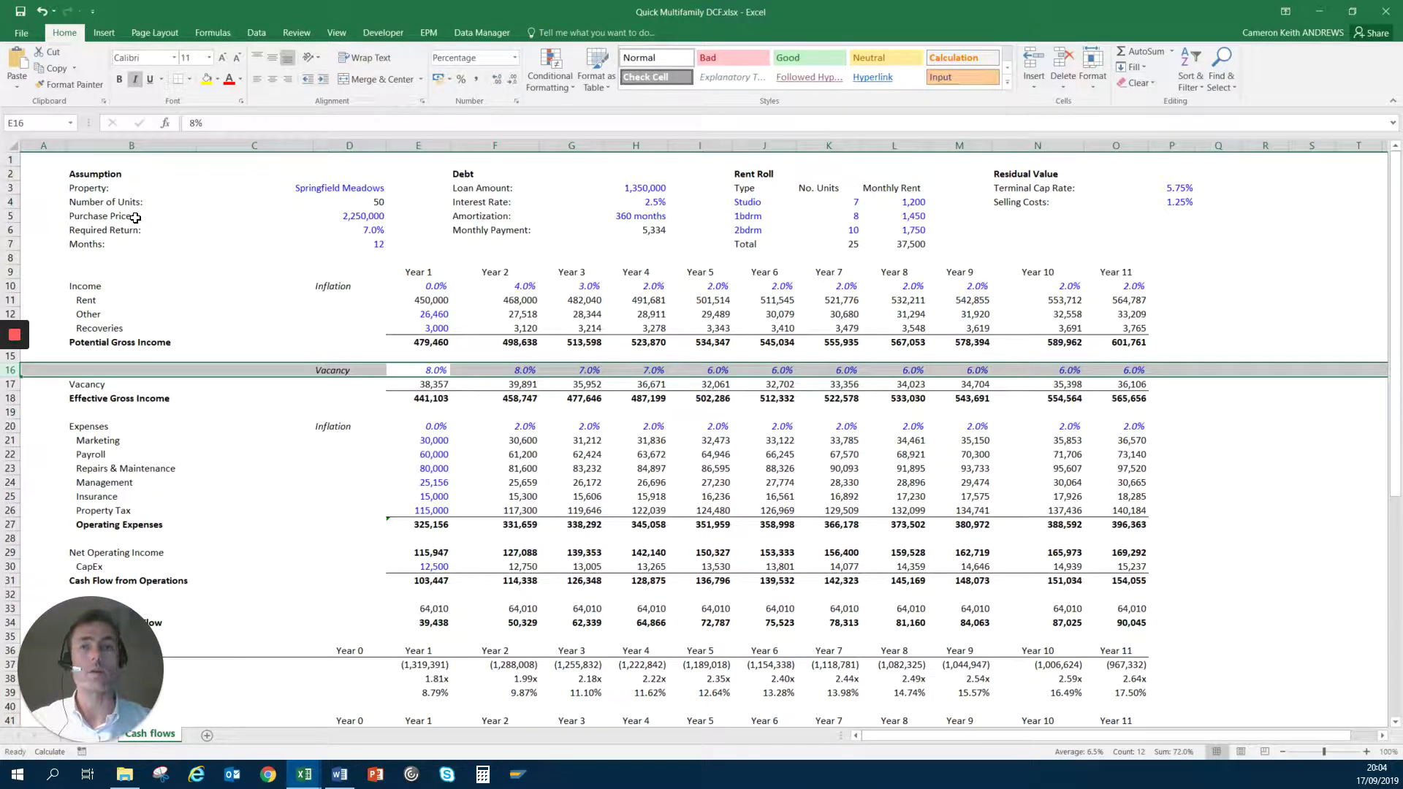
left_click_drag(11, 369, 11, 384)
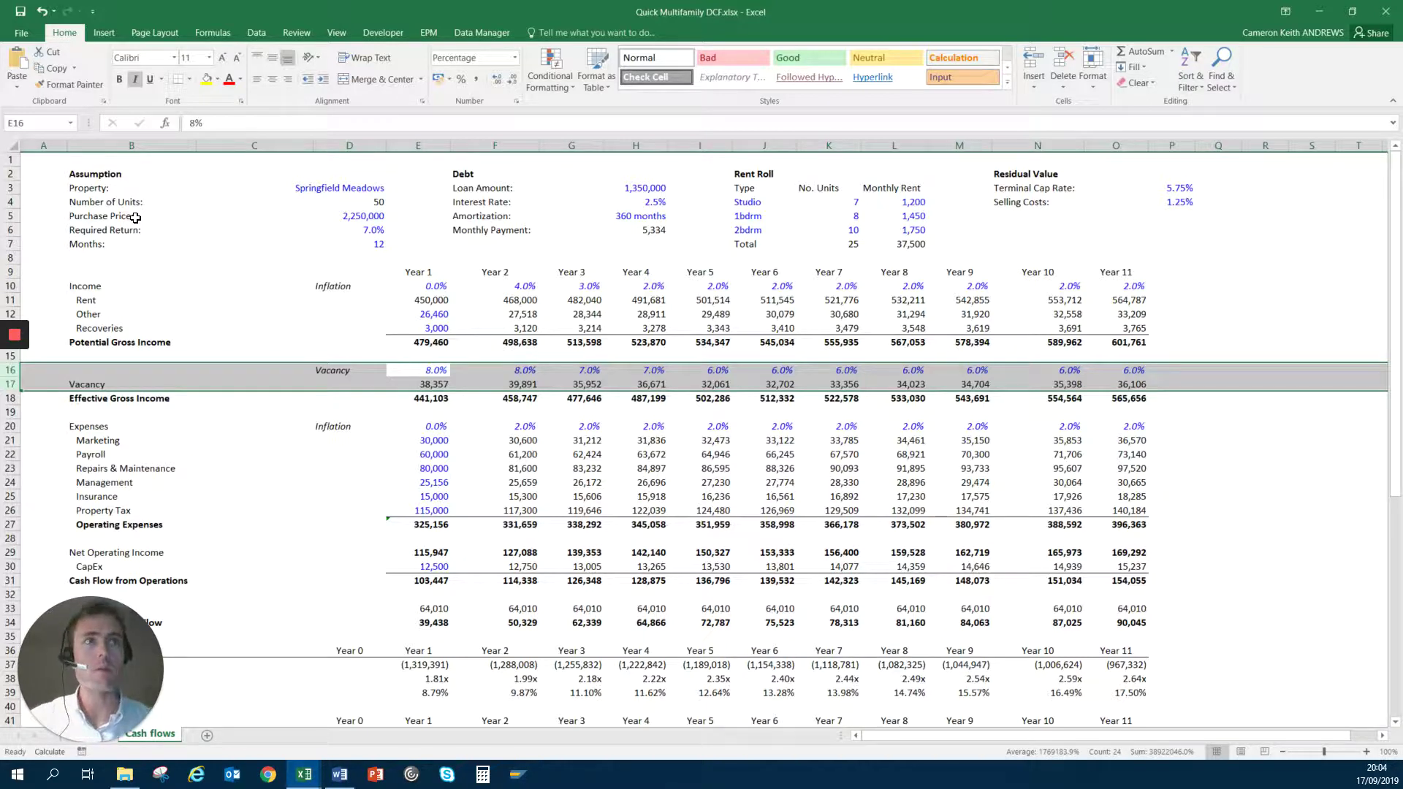
key("Down")
key("Down")
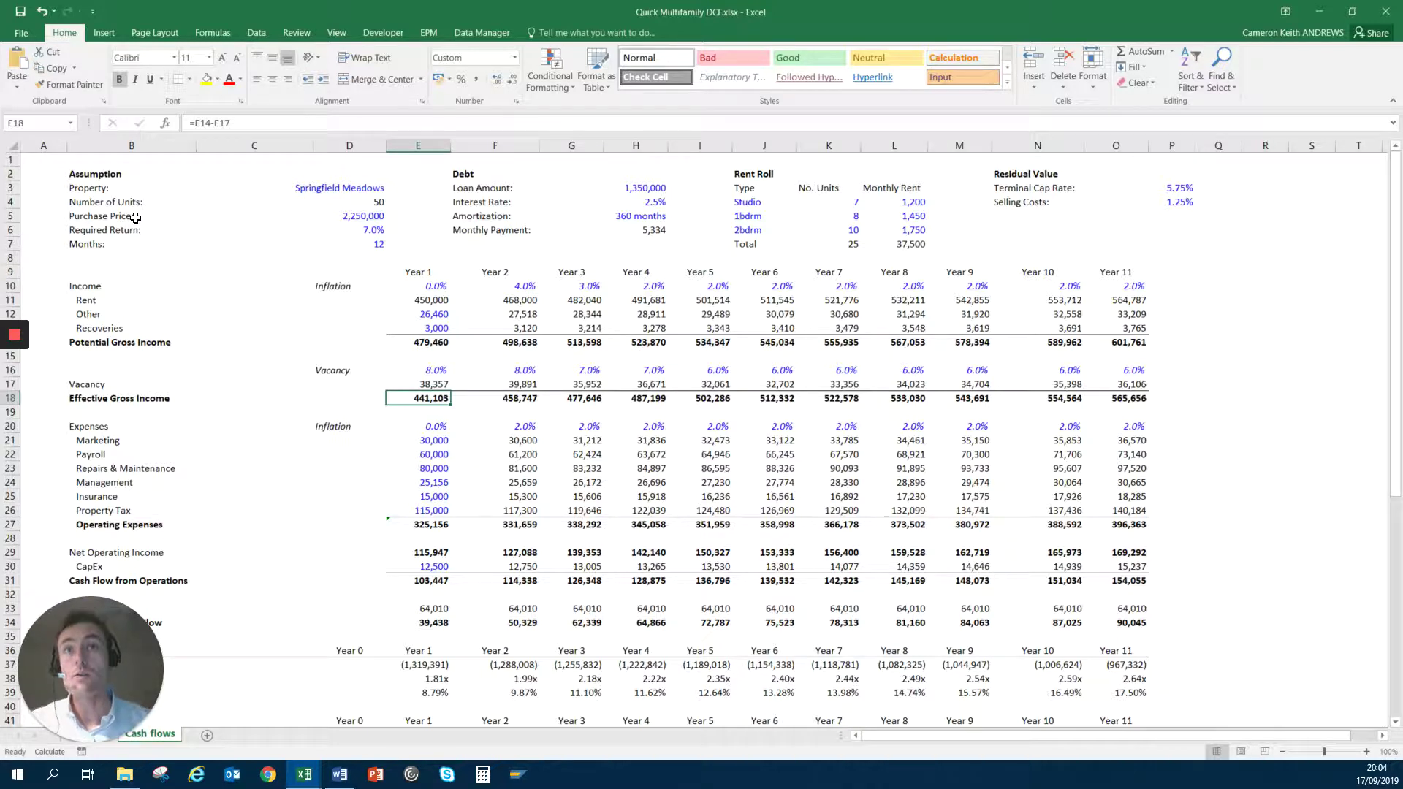
key("shift+space")
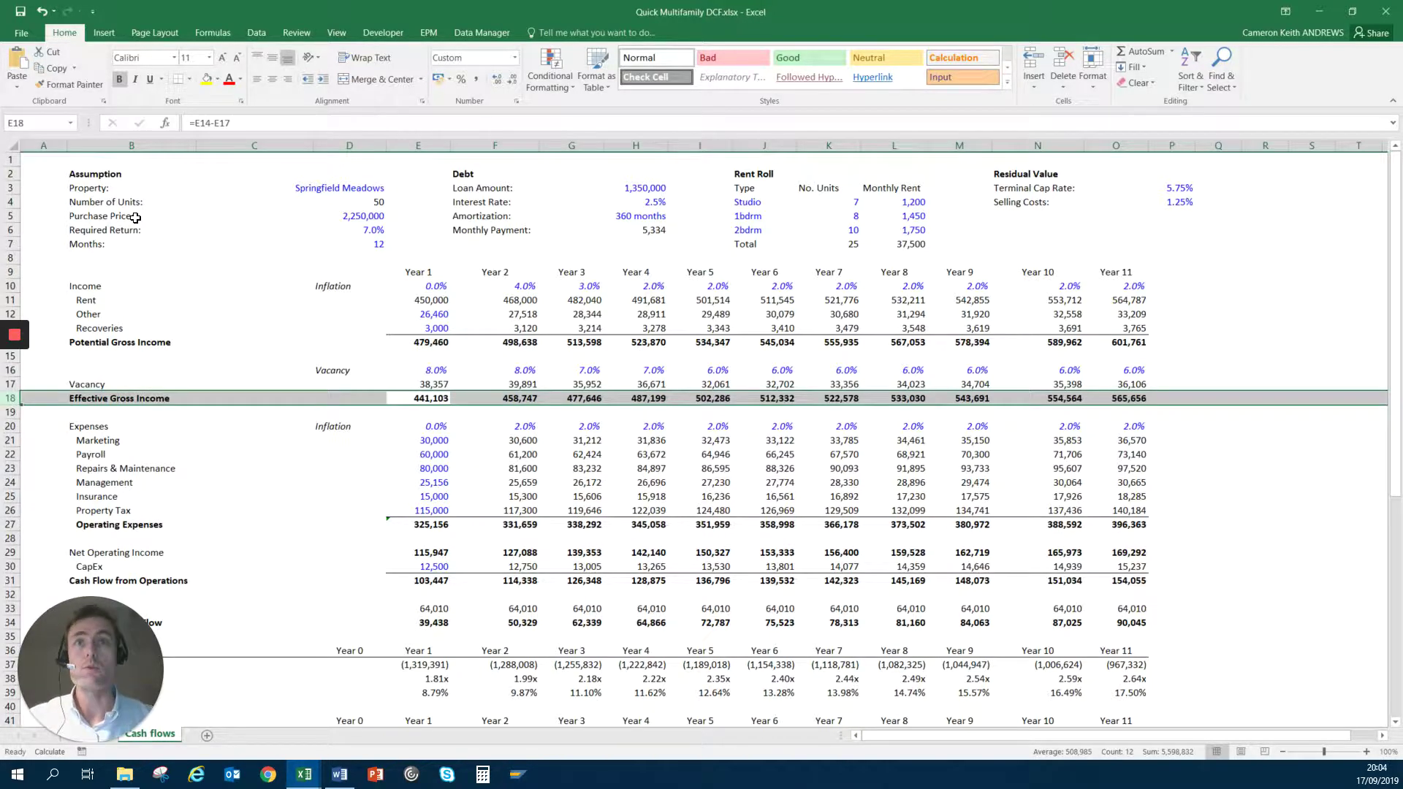
- Review the Year 1 expense inflation rate and expense figures down to Payroll
key("shift+Down")
key("shift+Down")
key("Down")
key("Down")
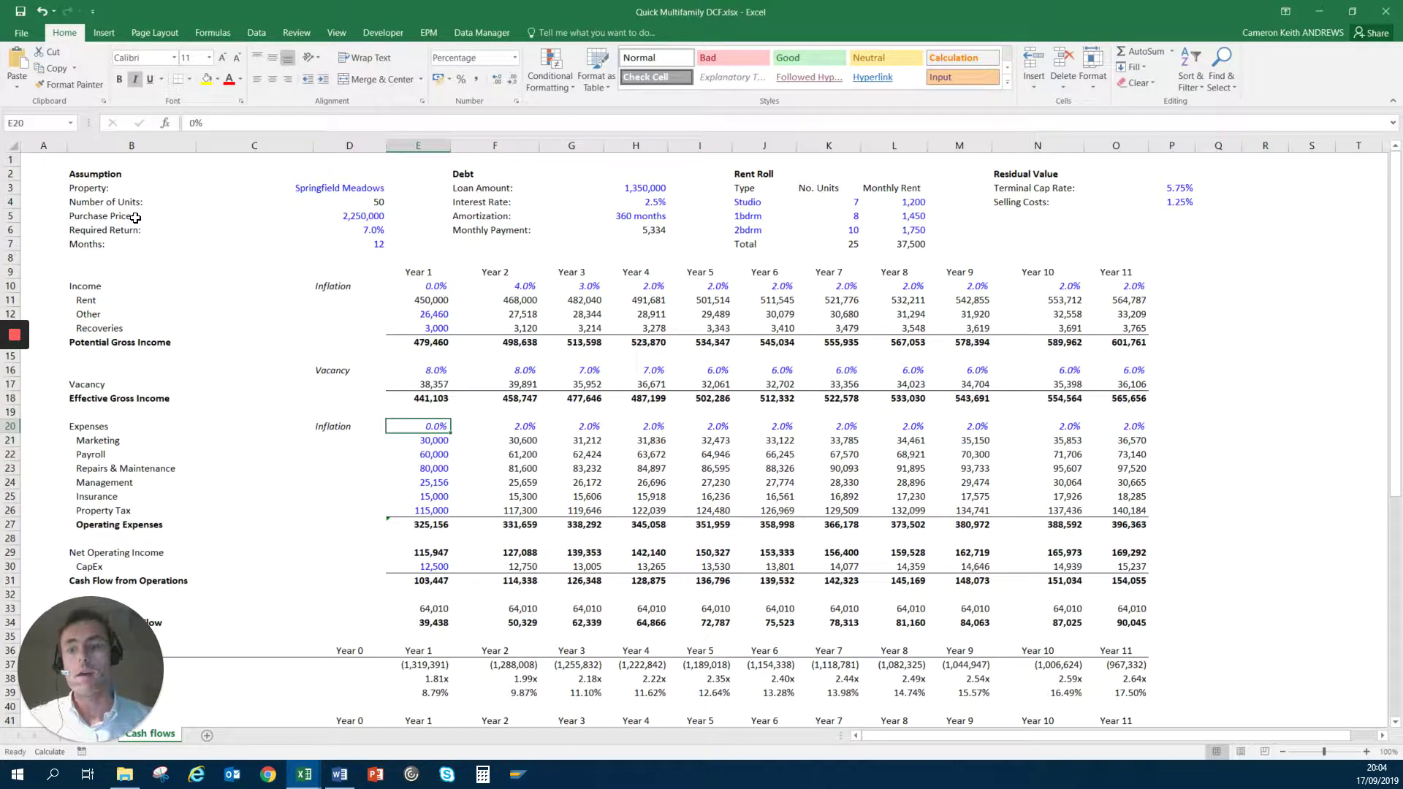
key("Down")
key("ctrl+shift+Down")
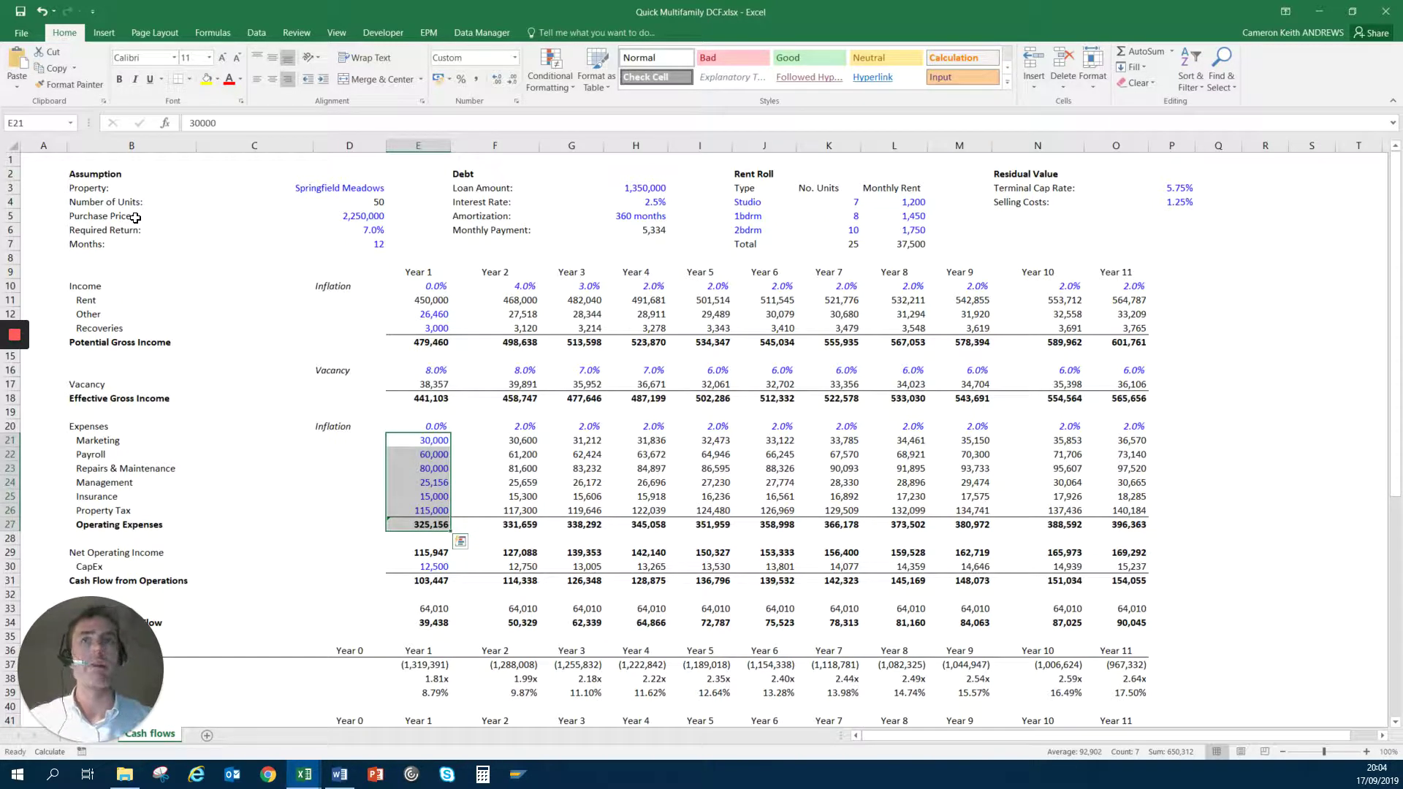
key("Down")
key("Down")
key("Down")
key("Down")
key("Down")
key("Down")
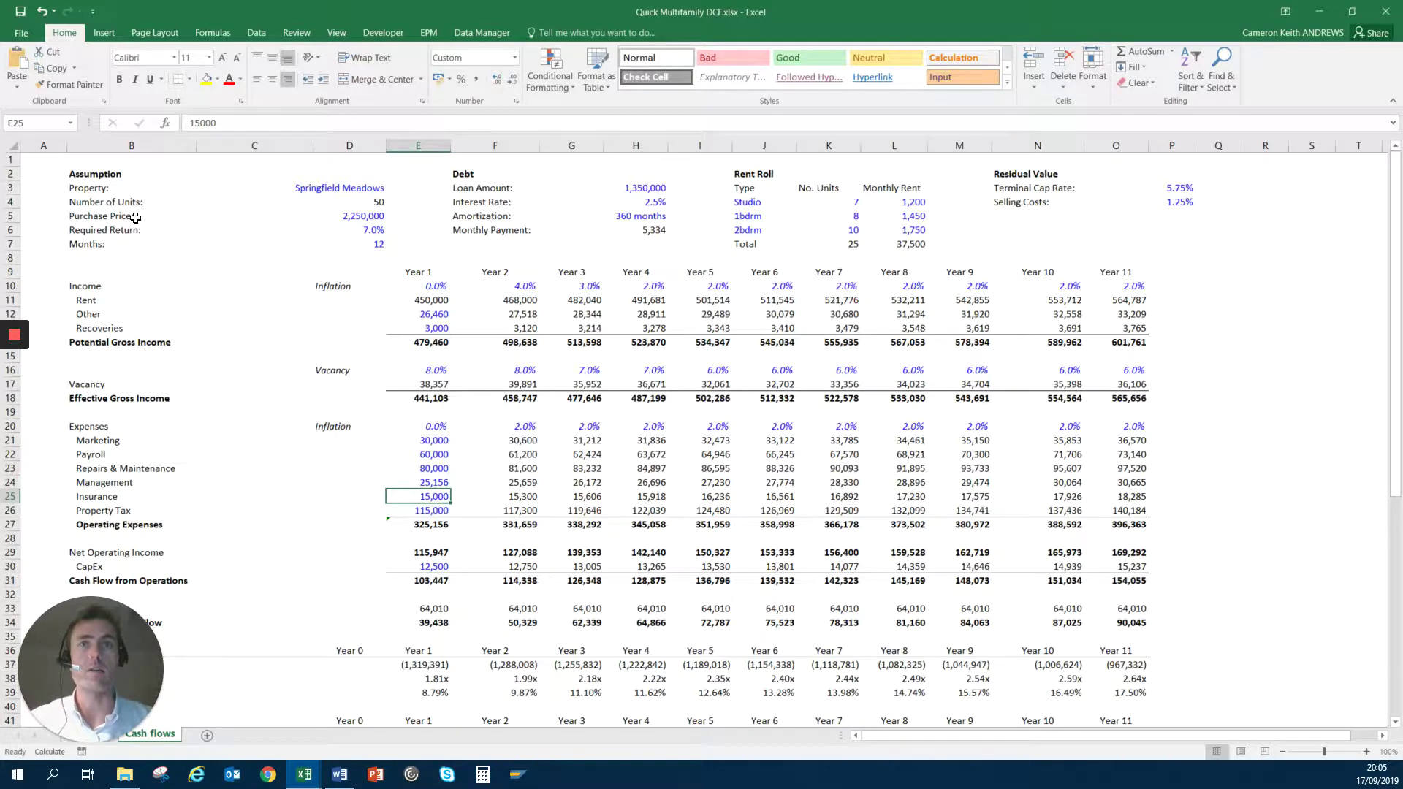
- Step through the expense inflation row and the Year 1 expense inputs
key("Up")
key("Up")
key("Up")
key("Up")
key("Up")
key("Up")
key("Up")
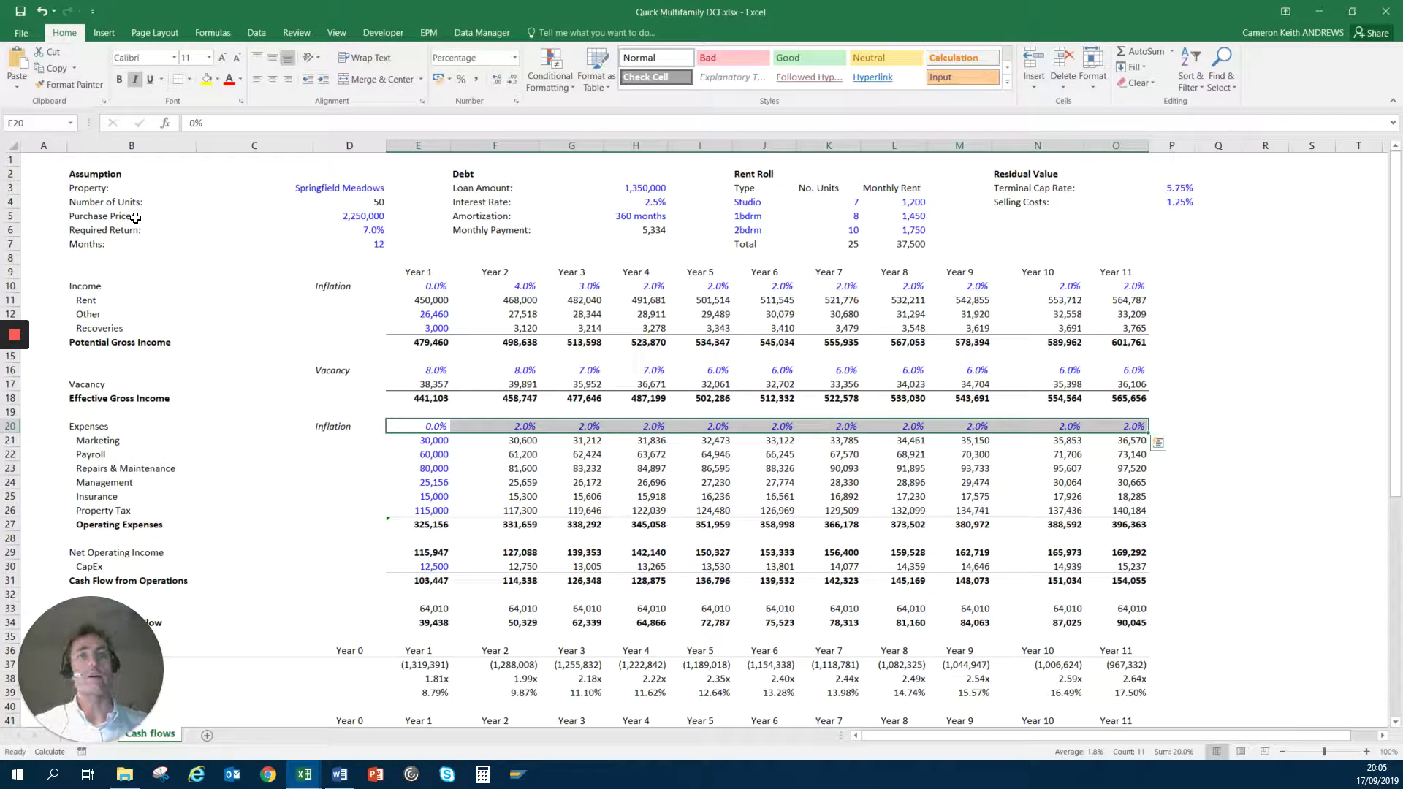
key("Right")
key("Down")
key("Up")
key("Left")
key("Down")
key("Down")
key("Down")
key("Down")
key("Down")
key("Down")
key("Down")
key("Down")
key("Down")
key("Down")
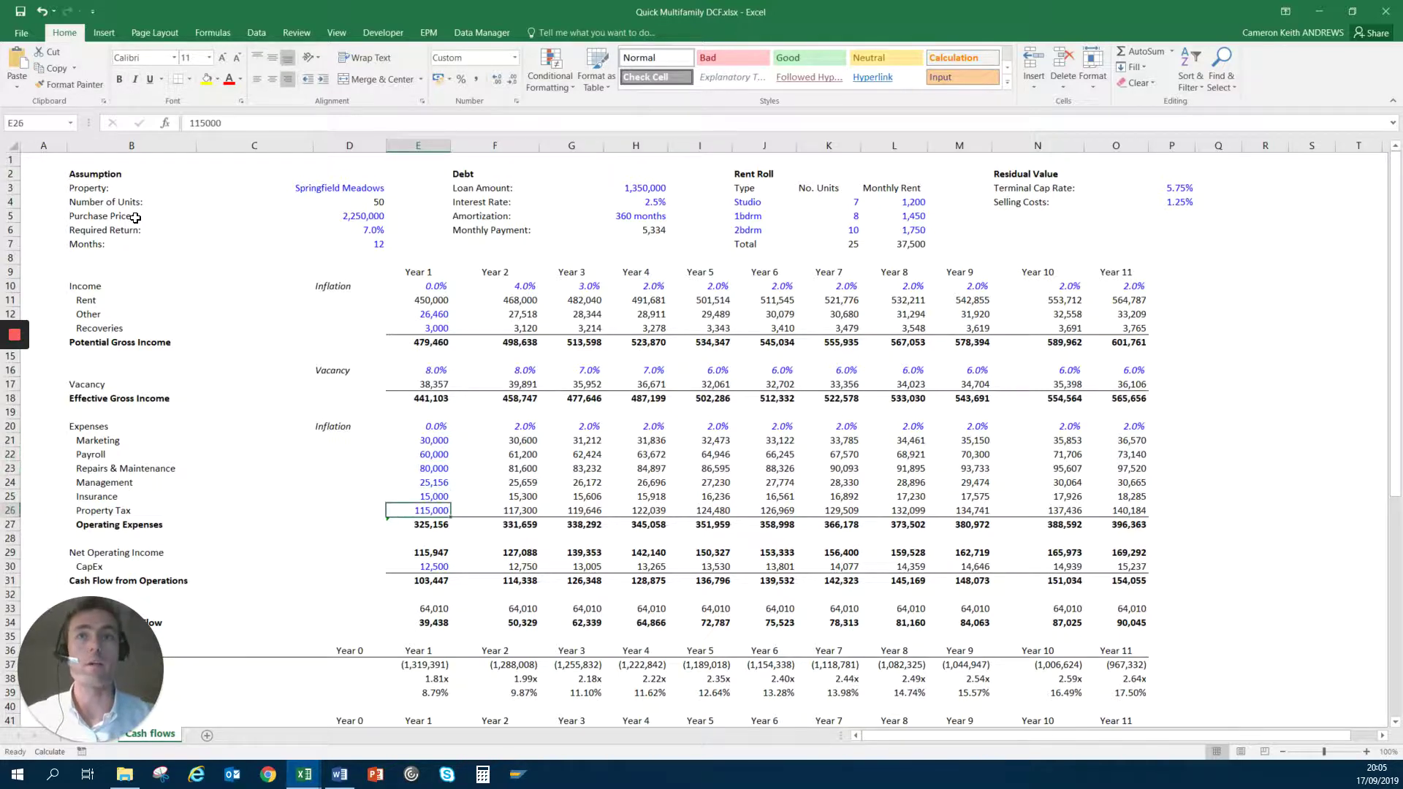
key("Down")
key("Down")
key("Down")
key("Down")
key("Down")
key("Down")
key("Down")
key("Down")
key("Down")
key("Down")
key("Down")
key("Down")
key("Down")
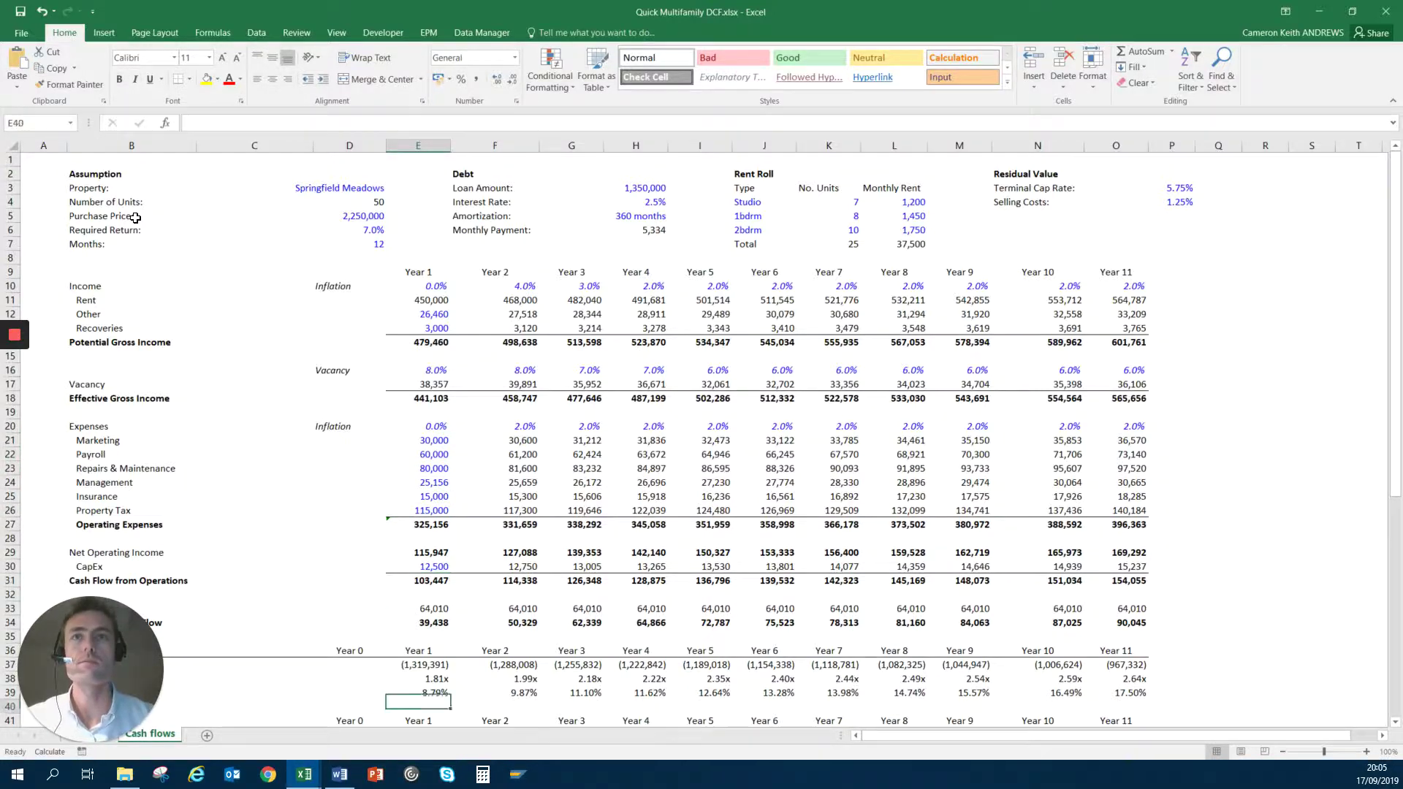
- Review the Year 1 Net Operating Income, CapEx and Cash Flow from Operations rows
key("Up")
key("Up")
key("Up")
key("Up")
key("Up")
key("Up")
key("Up")
key("Up")
key("Up")
key("Up")
key("Up")
key("Up")
key("Up")
key("Up")
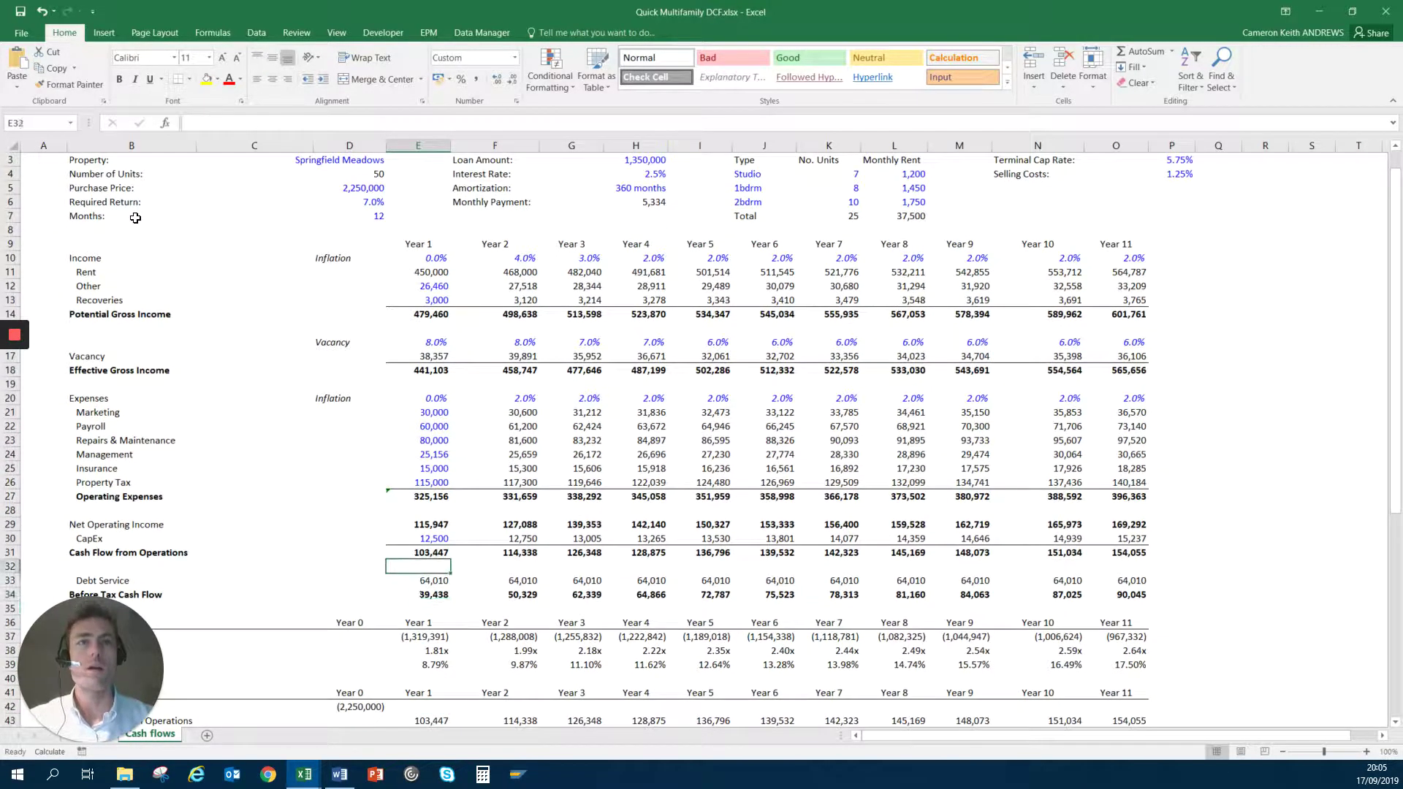
key("shift+space")
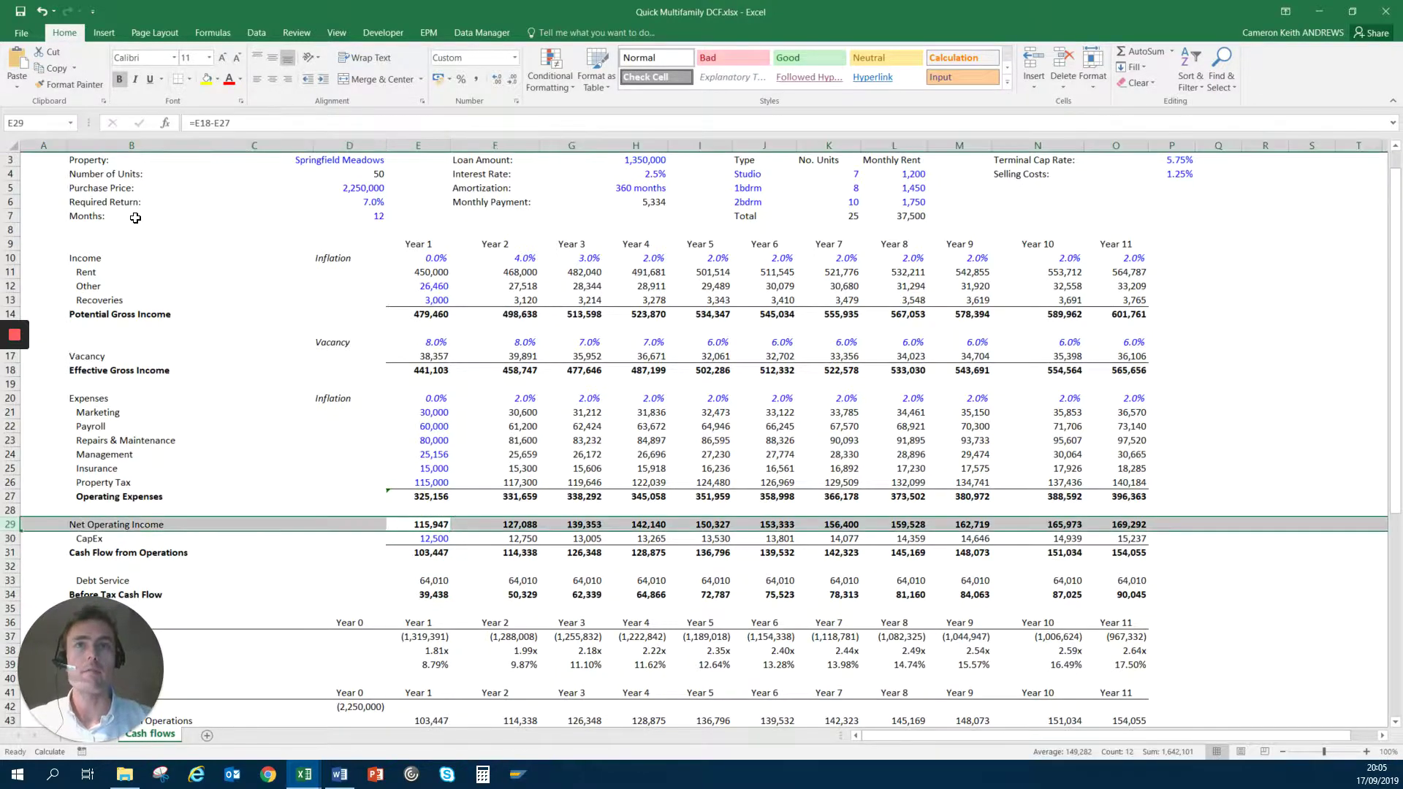
key("shift+Down")
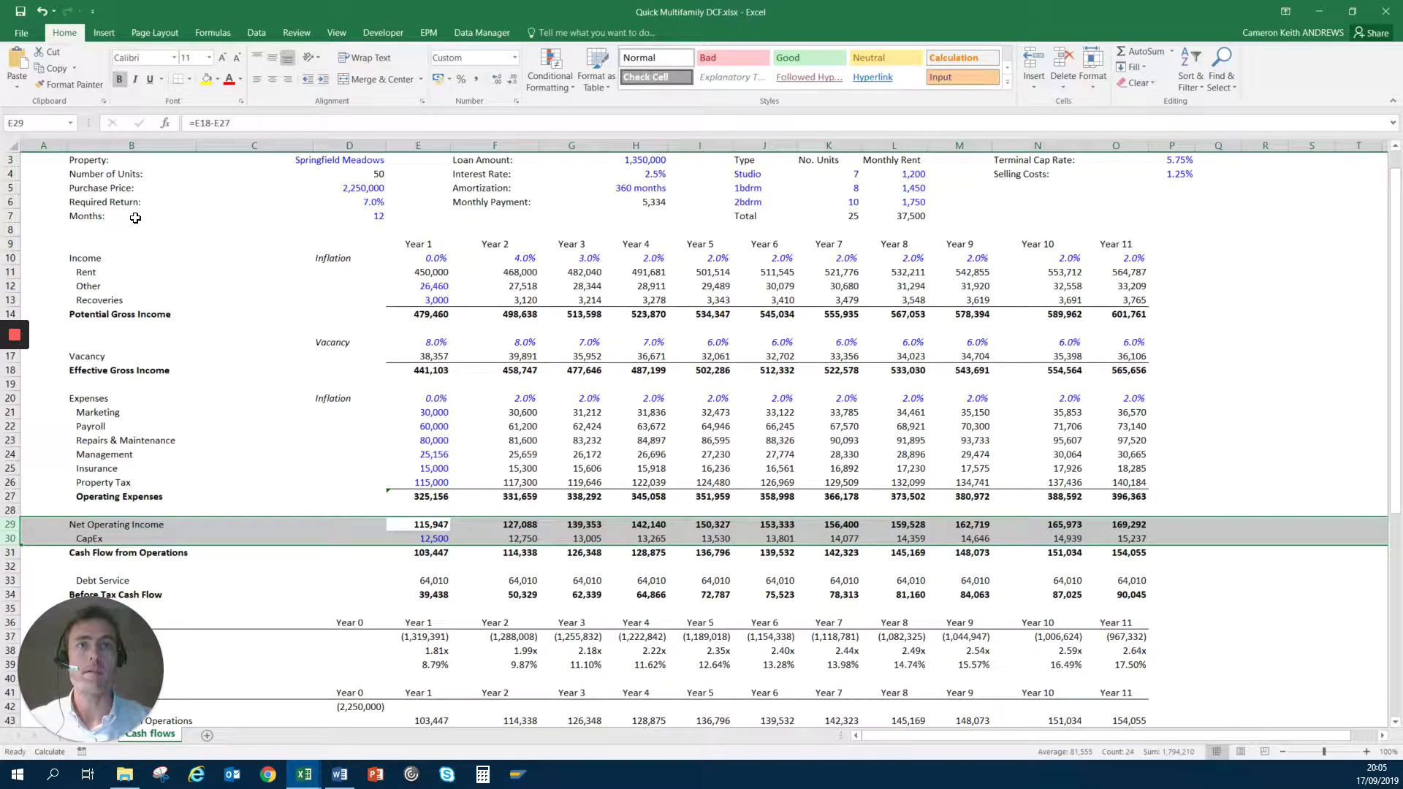
key("Down")
key("Down")
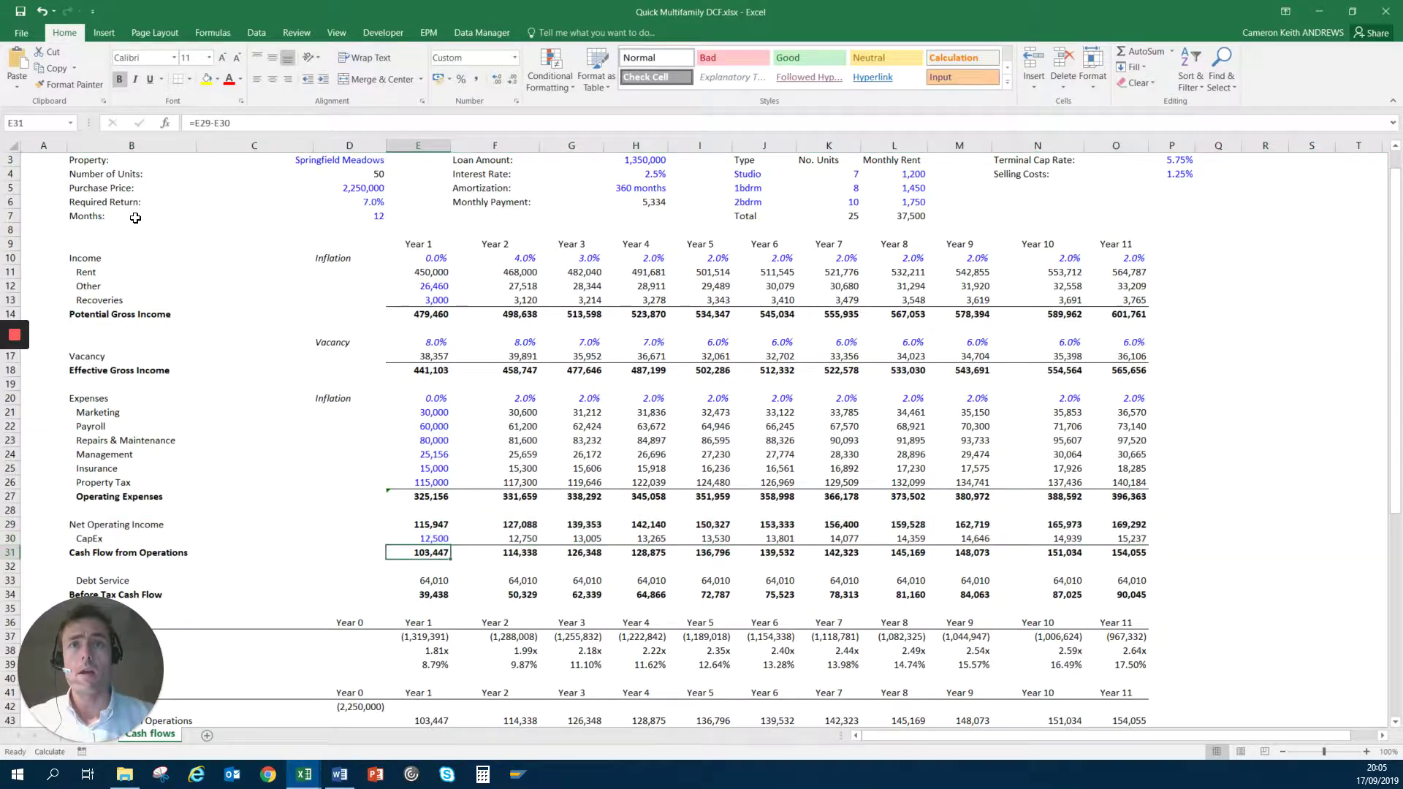
key("shift+space")
key("Down")
key("Down")
key("Down")
key("Down")
key("Down")
key("Down")
key("Down")
key("Down")
key("Down")
key("Down")
key("Down")
key("Down")
key("Down")
key("Down")
key("Down")
key("Down")
key("Down")
key("Down")
key("Down")
key("Down")
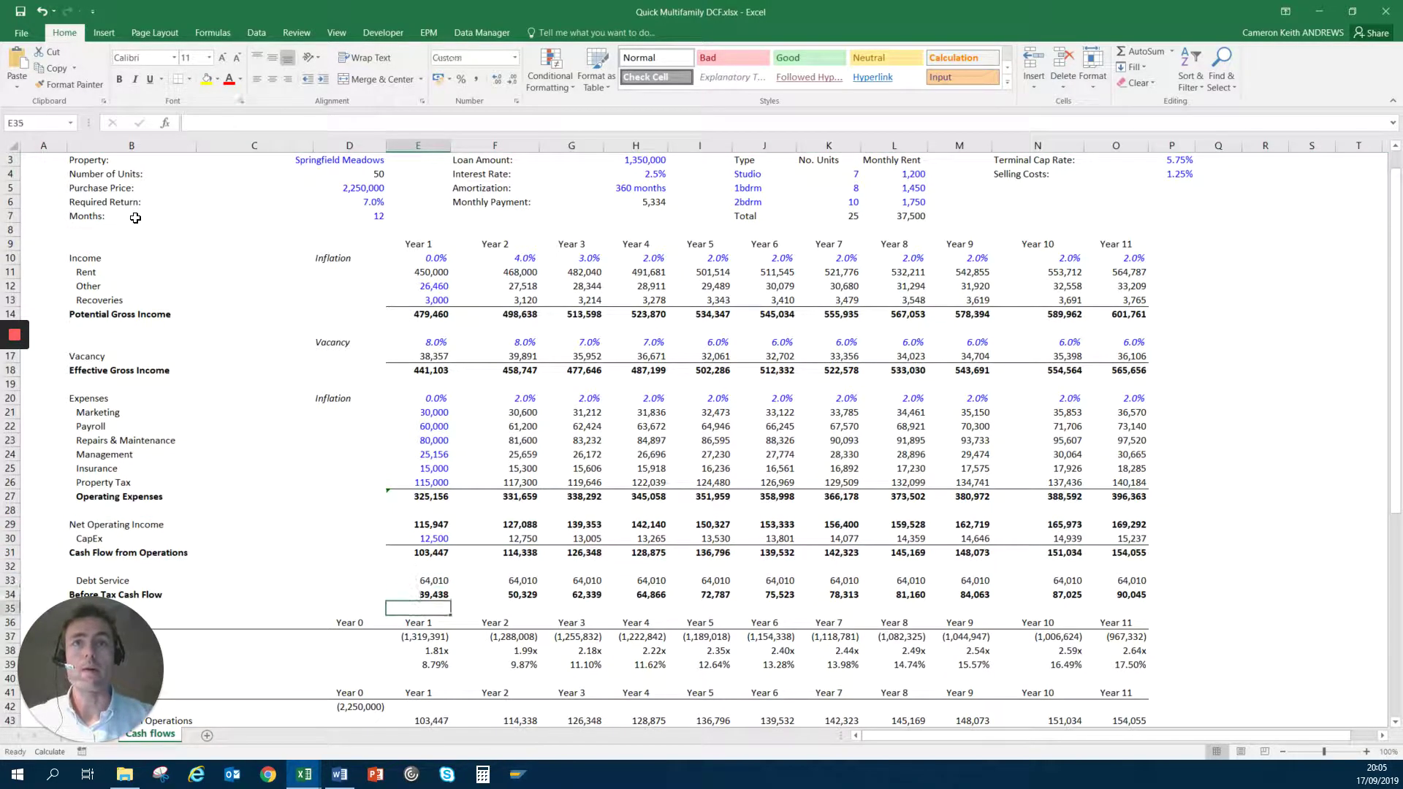
key("Up")
key("Up")
key("Up")
key("Up")
key("Up")
key("Up")
key("Up")
key("Up")
key("Up")
key("Up")
key("Up")
key("Up")
key("Up")
key("Up")
key("Up")
key("Up")
key("Up")
key("Up")
key("Up")
key("Up")
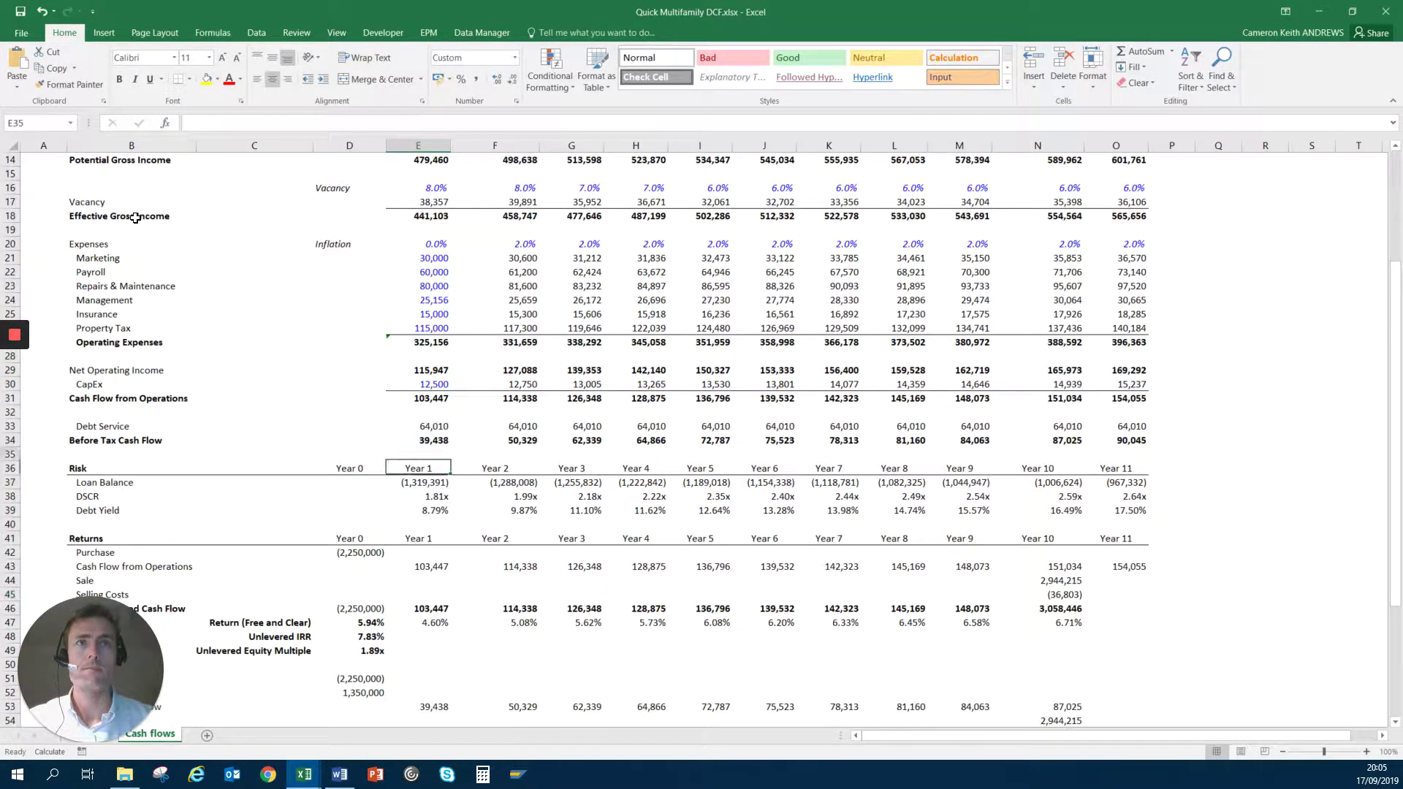
- Inspect the Year 1 Debt Service formula's inputs without changing it
key("Down")
key("Down")
key("Down")
key("Down")
key("Down")
key("Down")
key("Down")
key("Down")
key("Down")
key("Down")
key("Down")
key("Down")
key("Down")
key("Down")
key("Down")
key("Down")
key("Down")
key("Down")
key("Down")
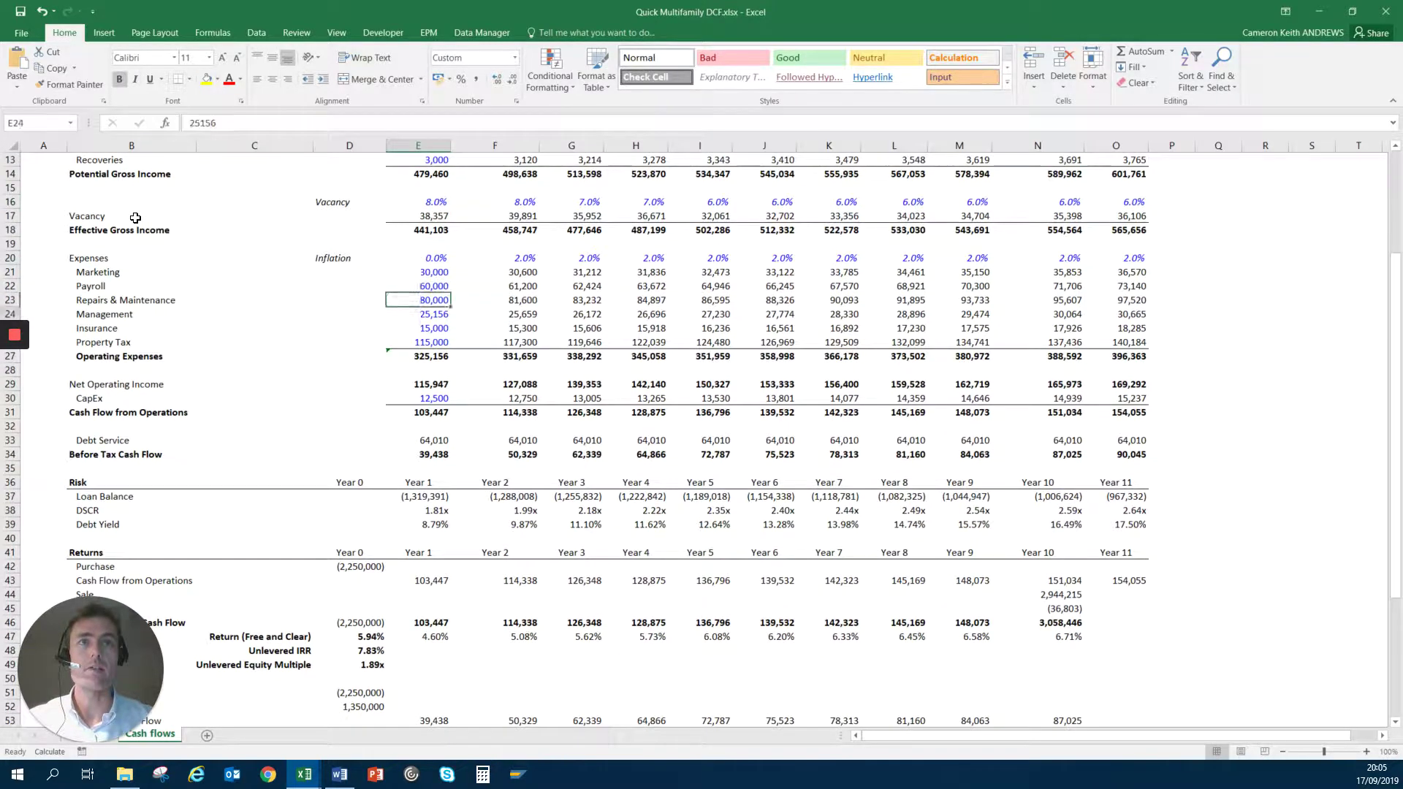
key("Down")
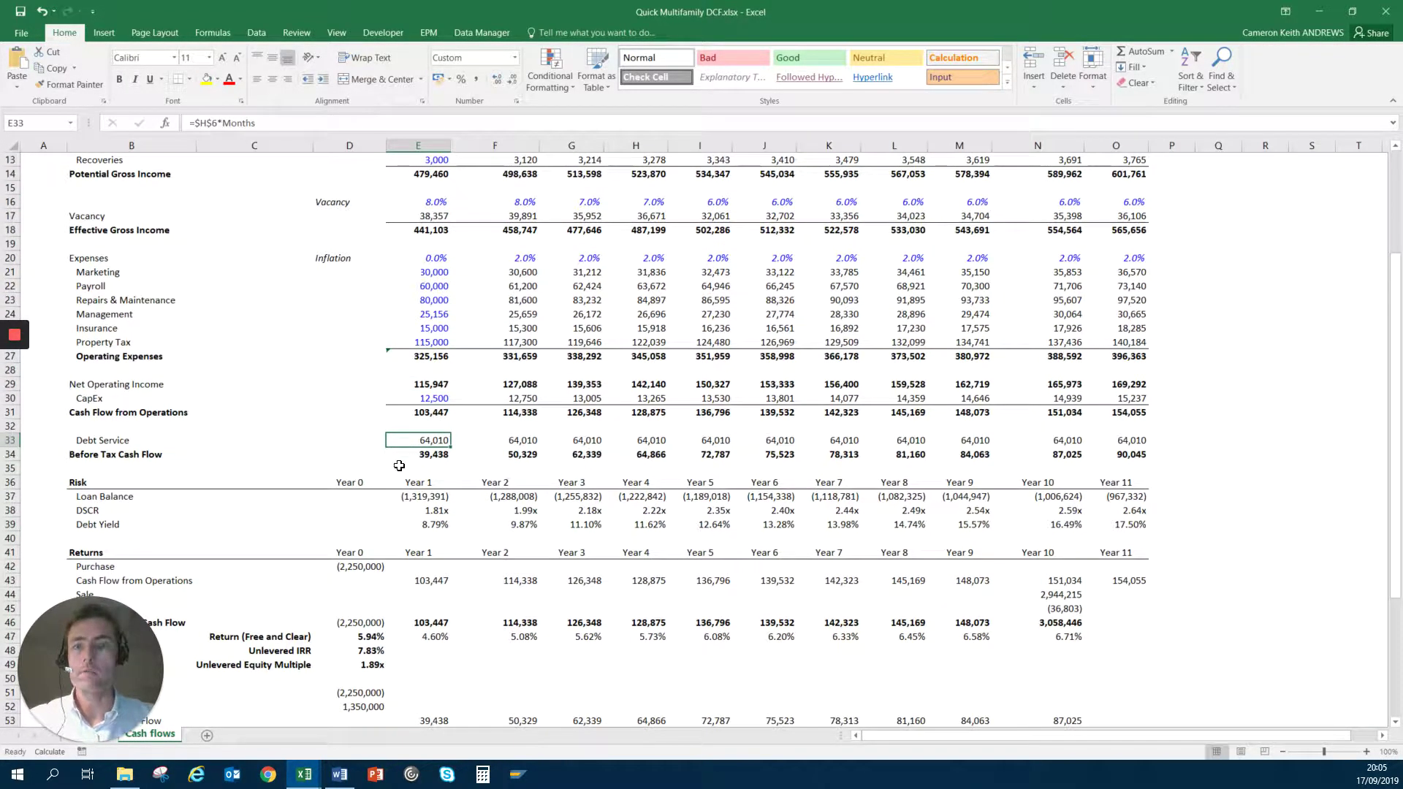
key("F2")
scroll(399, 466, "up", 2)
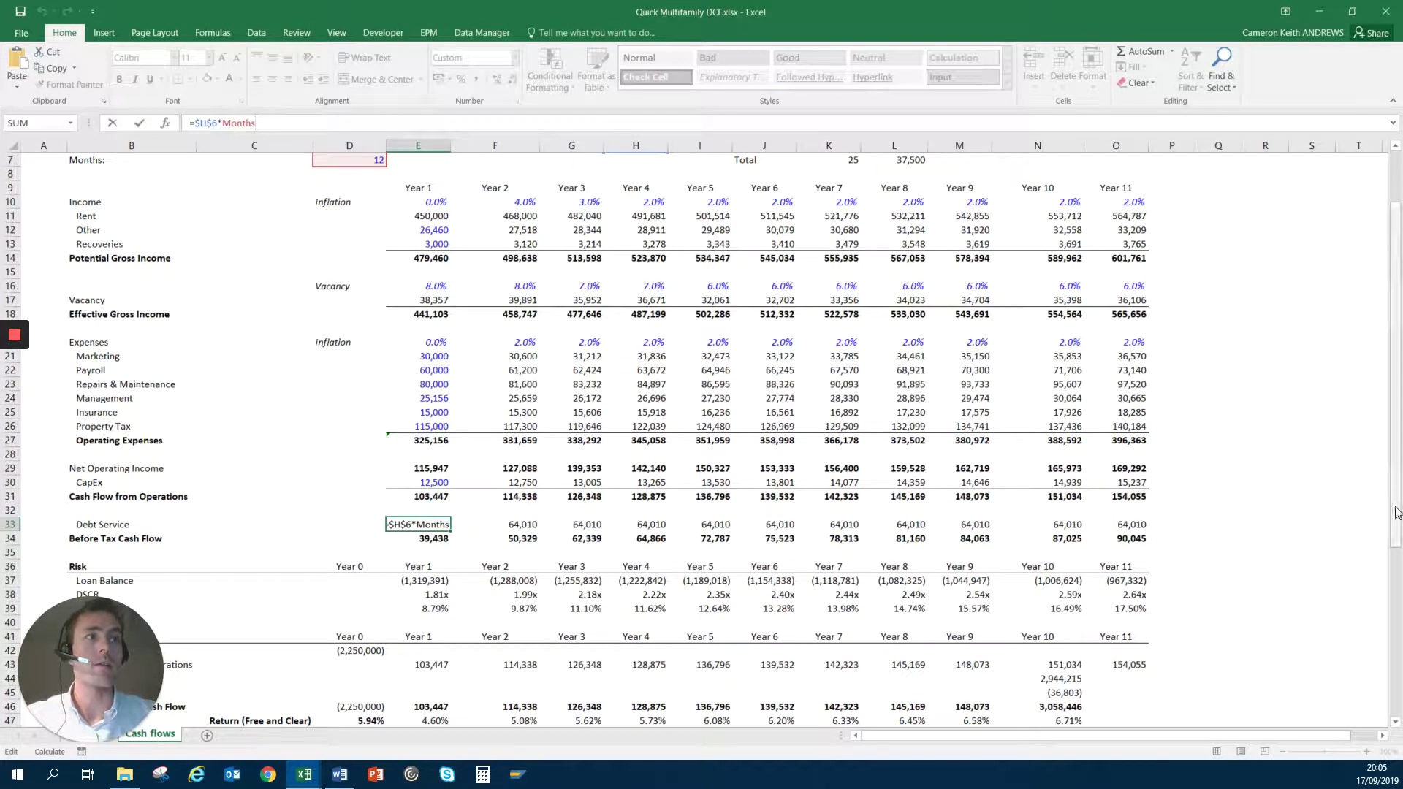
left_click_drag(1395, 512, 1386, 451)
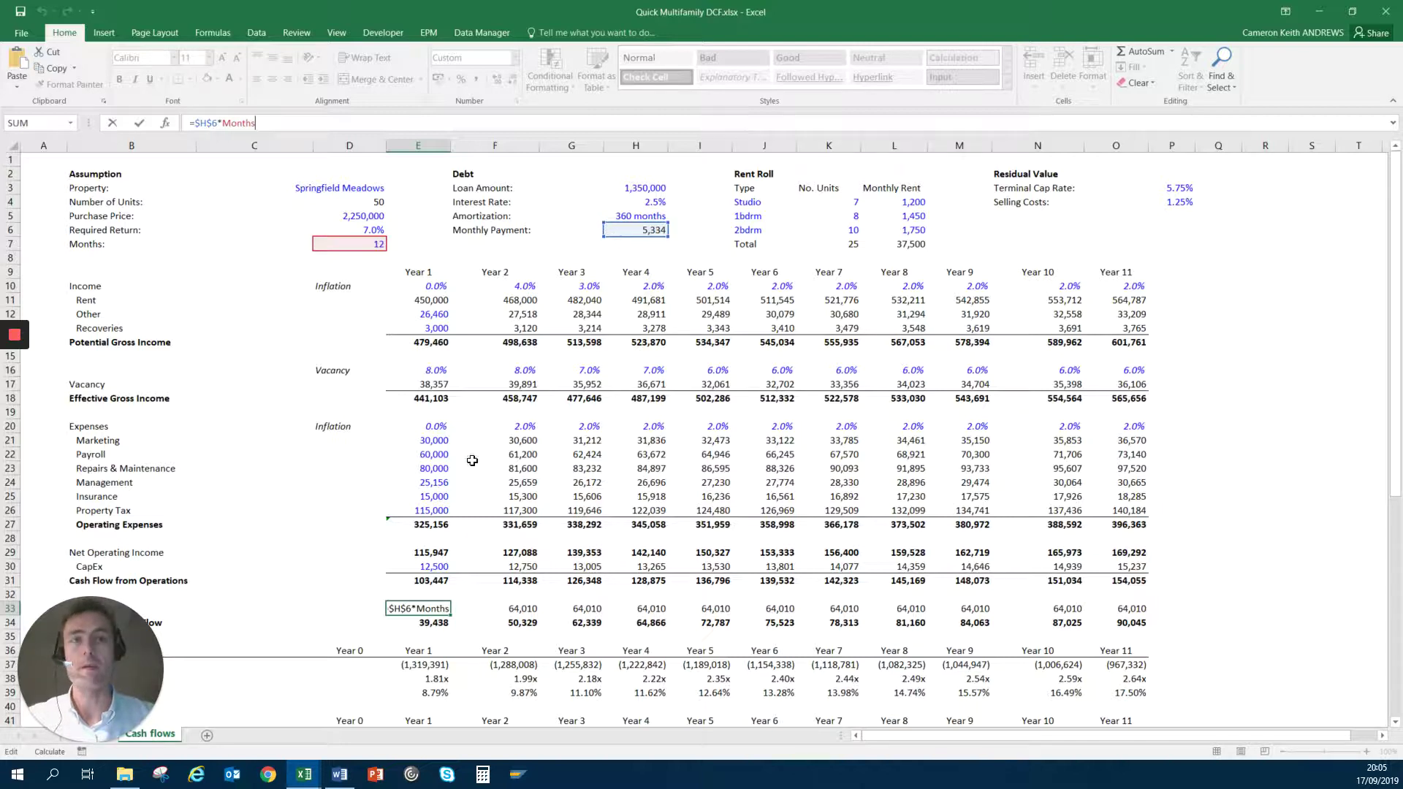
key("Escape")
scroll(439, 629, "down", 3)
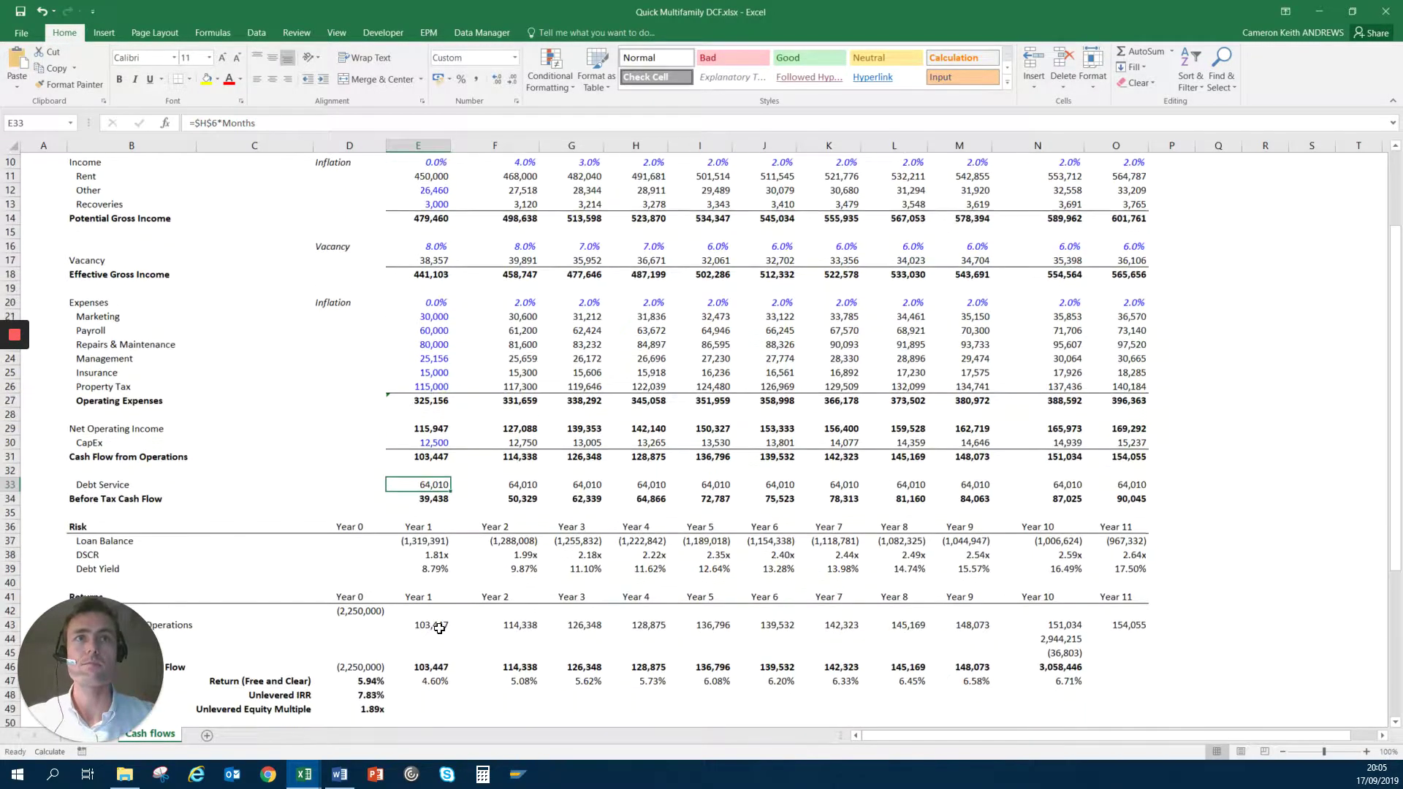
- Check the Before Tax Cash Flow, Loan Balance and DSCR rows for Year 1
key("Down")
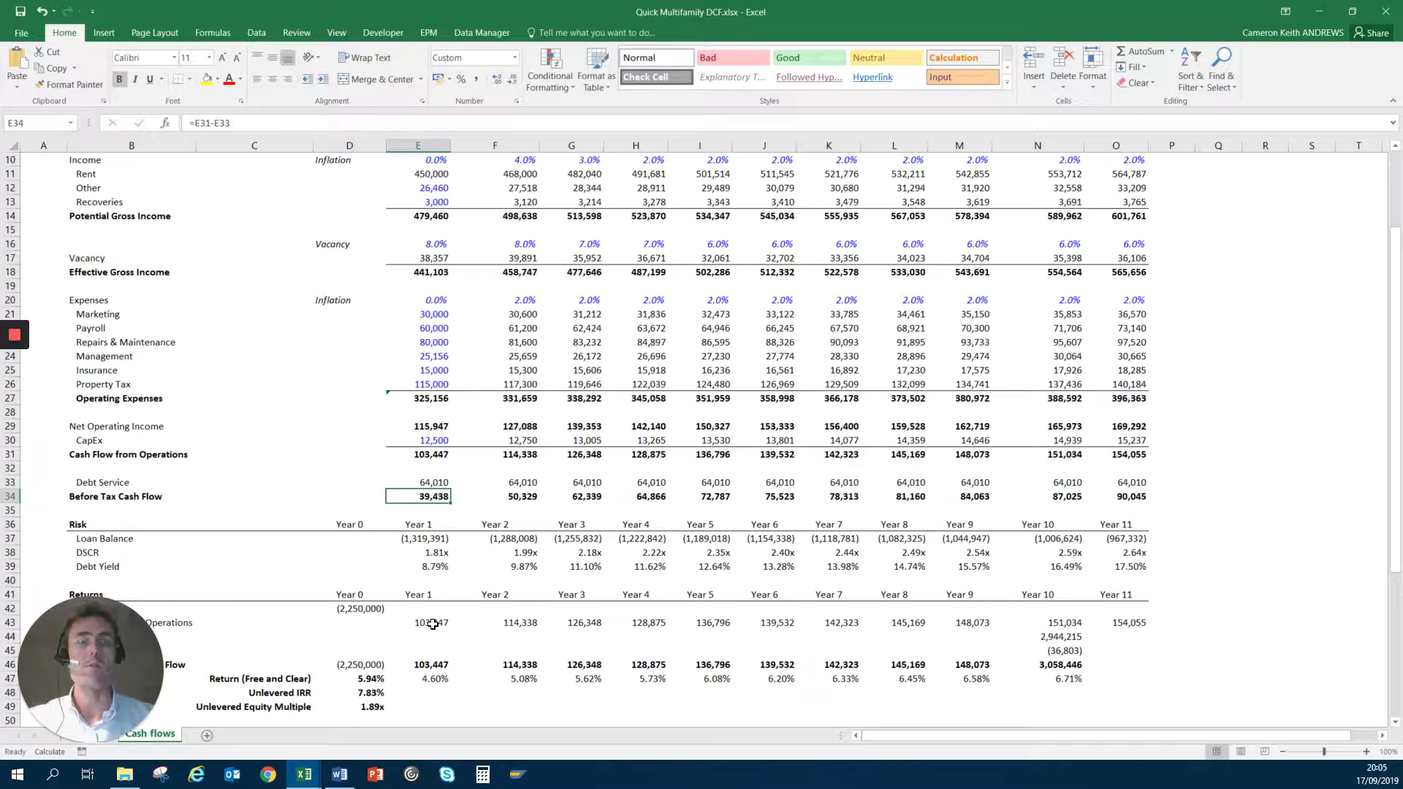
key("Down")
key("Down")
key("Down")
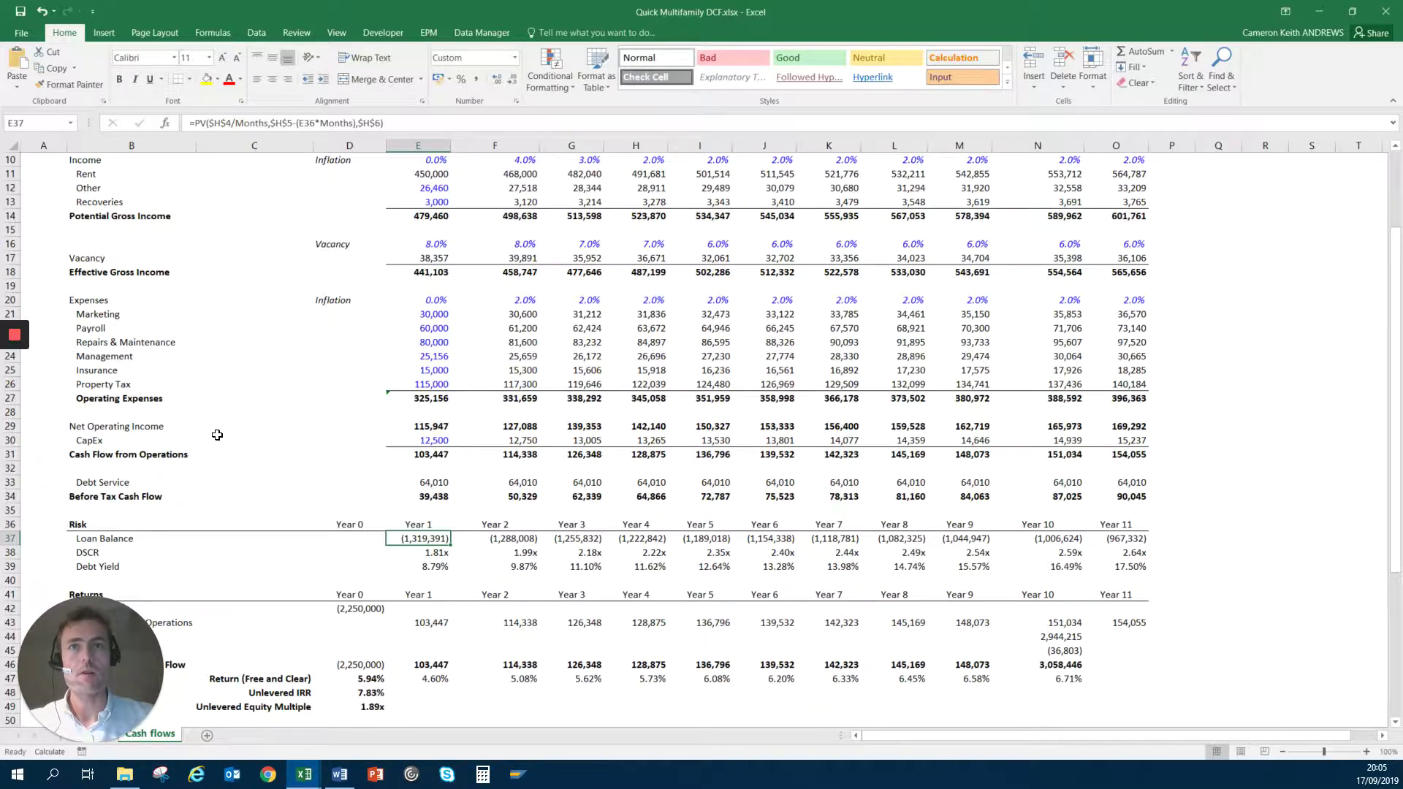
scroll(218, 435, "down", 1)
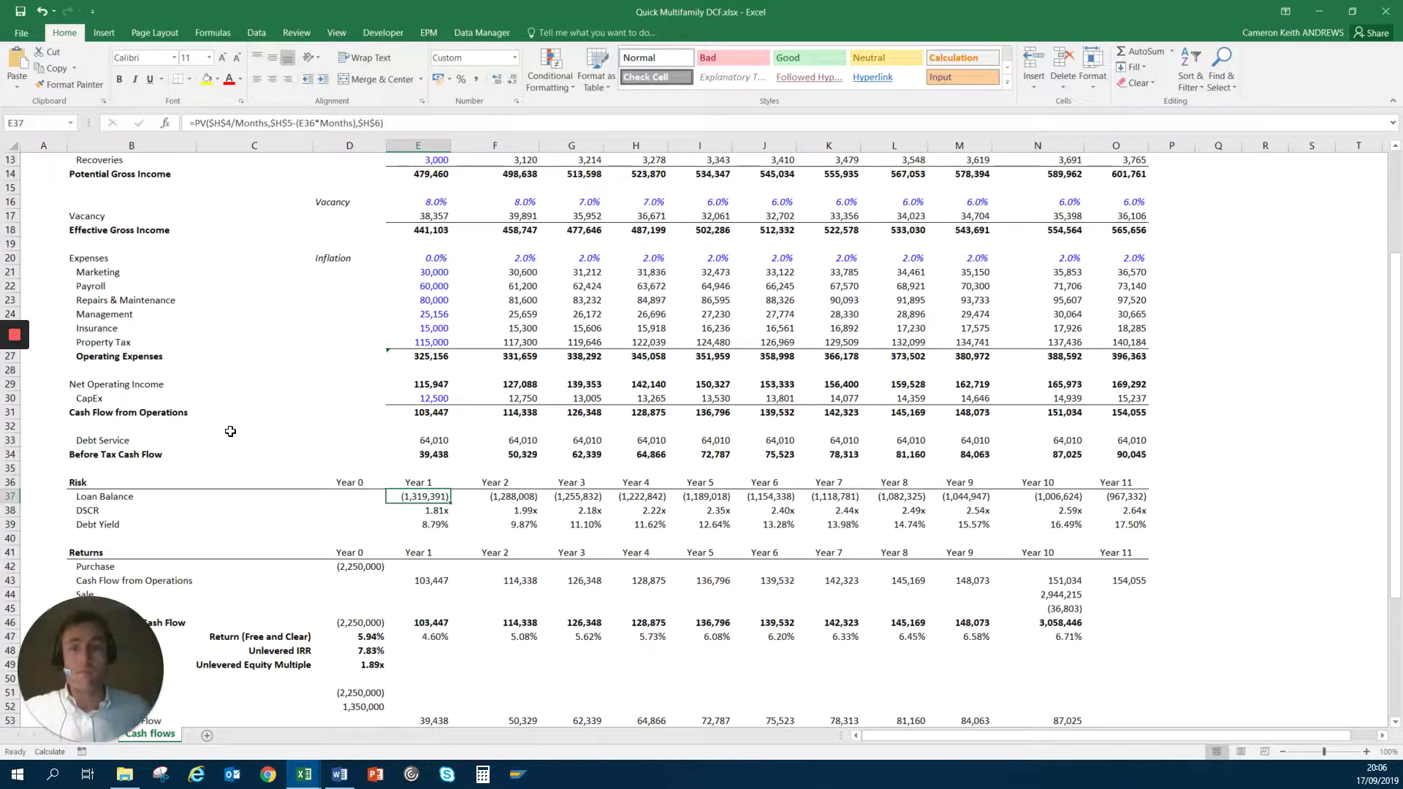
key("shift+space")
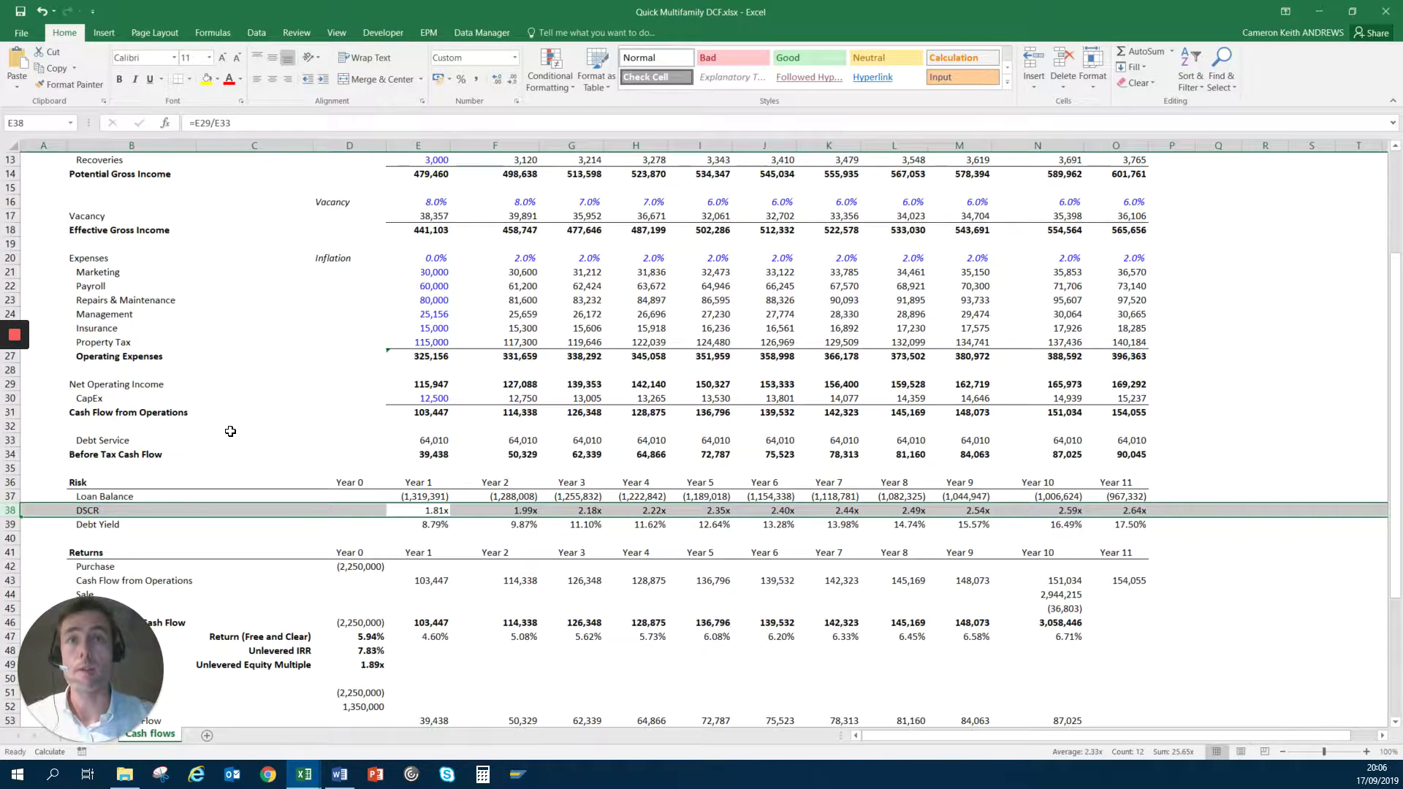
key("shift+BackSpace")
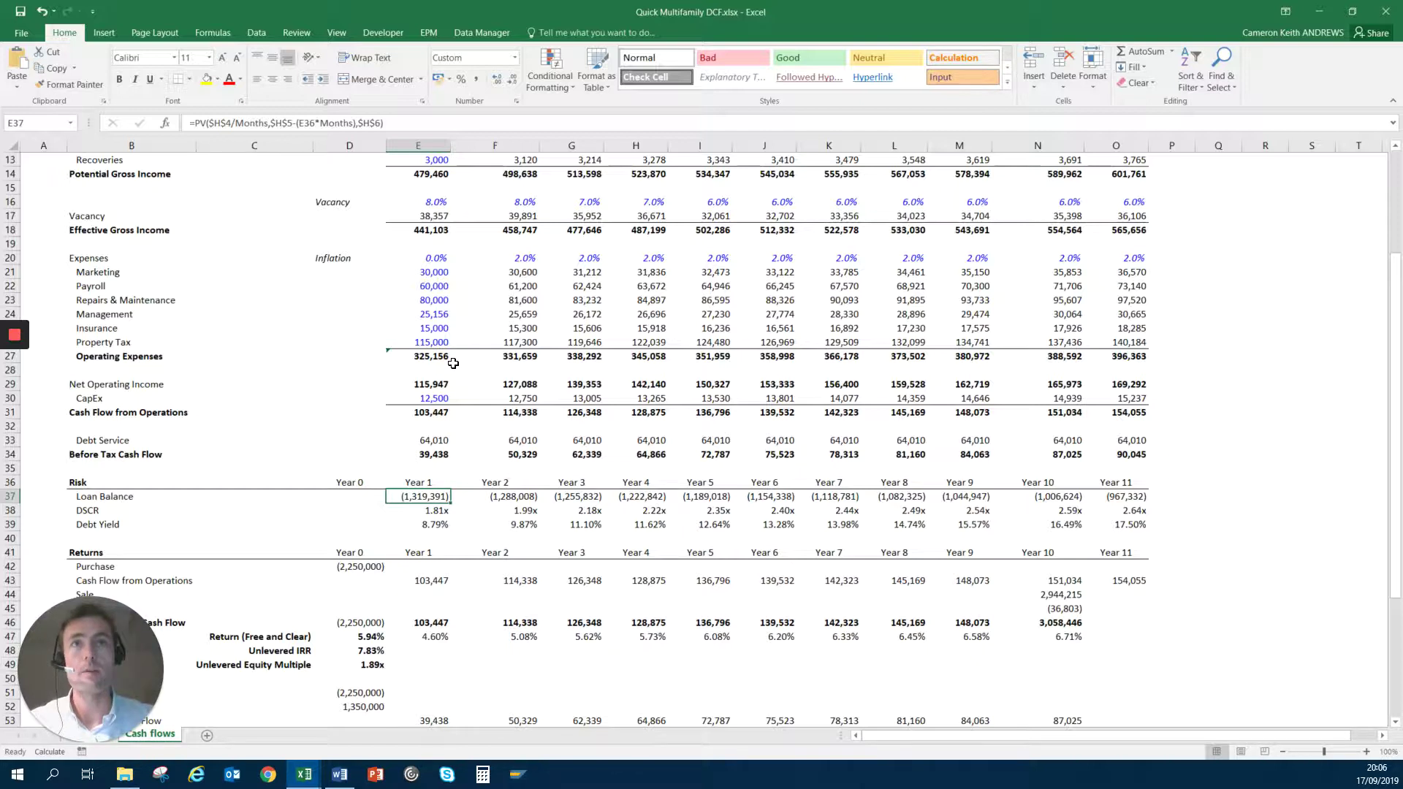
- Examine the loan balance PV formula's monthly rate, remaining periods and payment arguments, leaving it unchanged
key("F2")
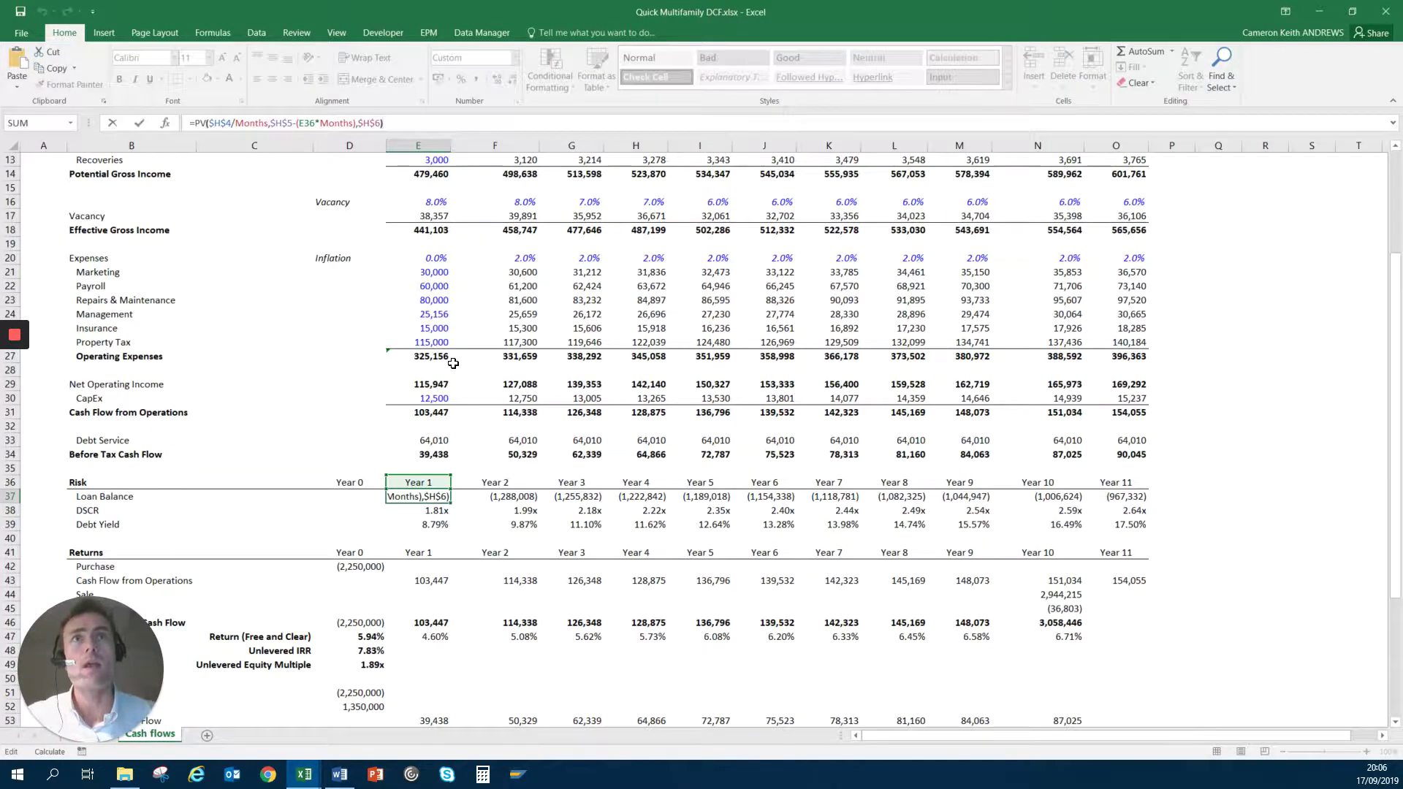
key("Left")
key("Left")
key("Left")
key("Left")
key("Left")
key("Left")
key("Left")
key("Left")
key("Left")
key("Left")
key("Left")
key("Left")
key("Left")
key("Left")
key("Left")
key("Left")
key("Left")
key("Left")
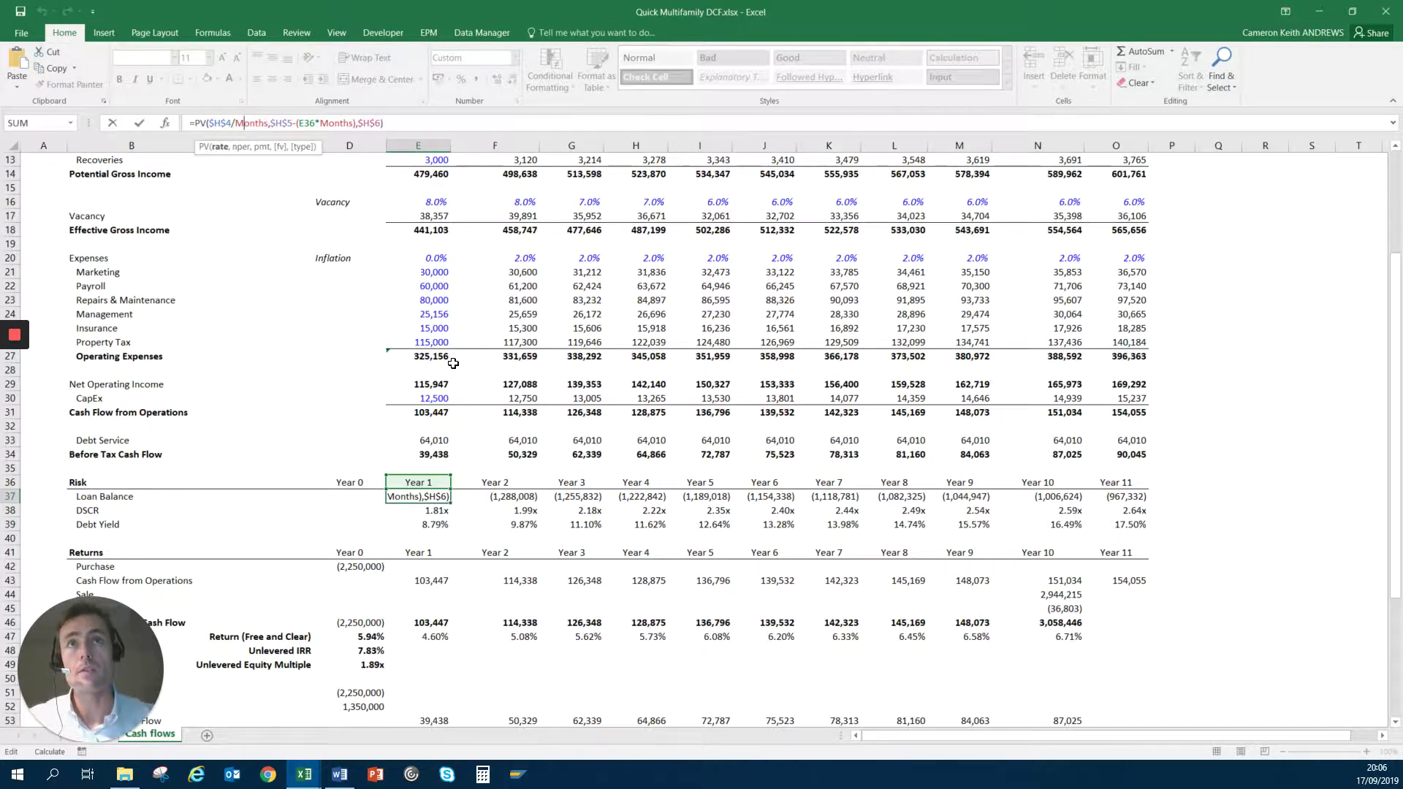
key("Left")
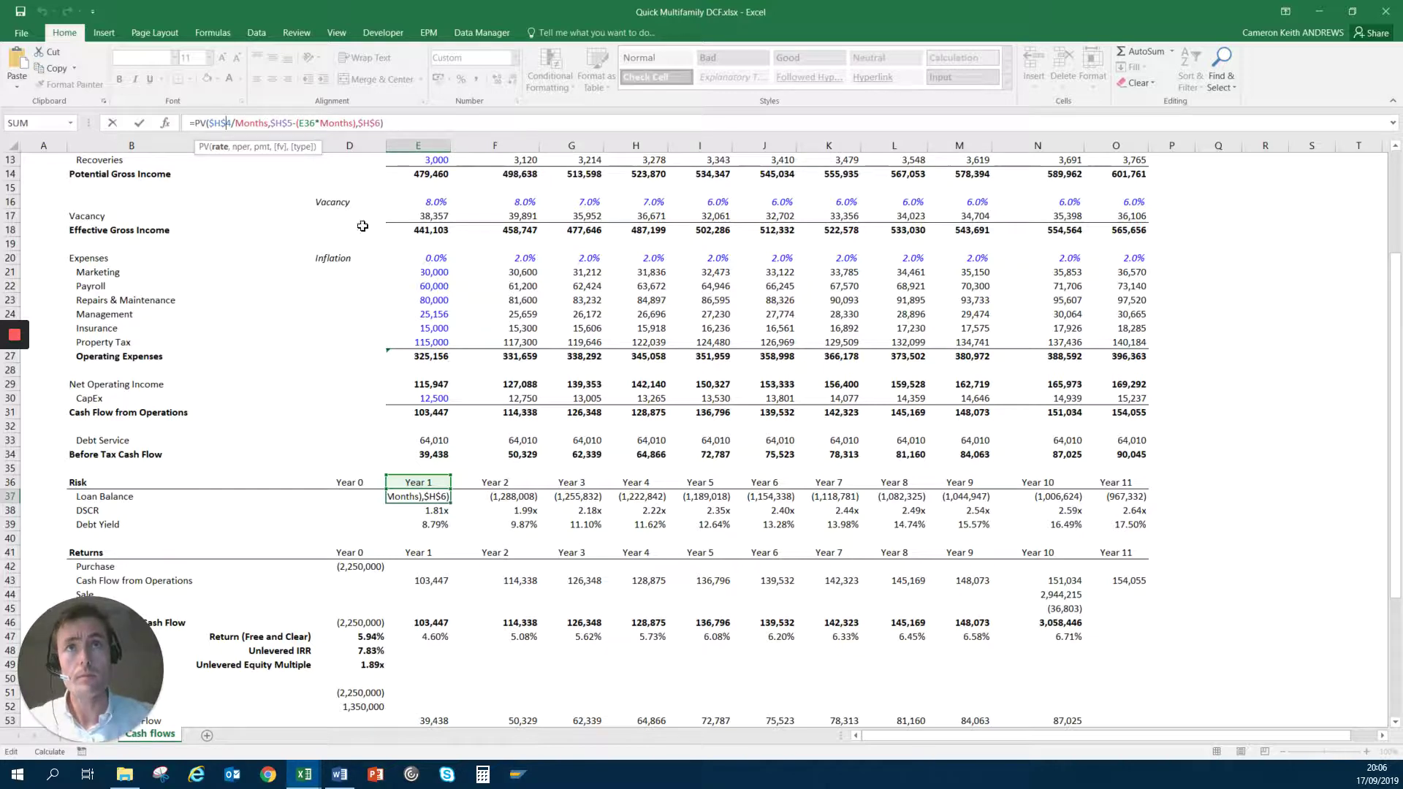
left_click_drag(1398, 468, 1396, 365)
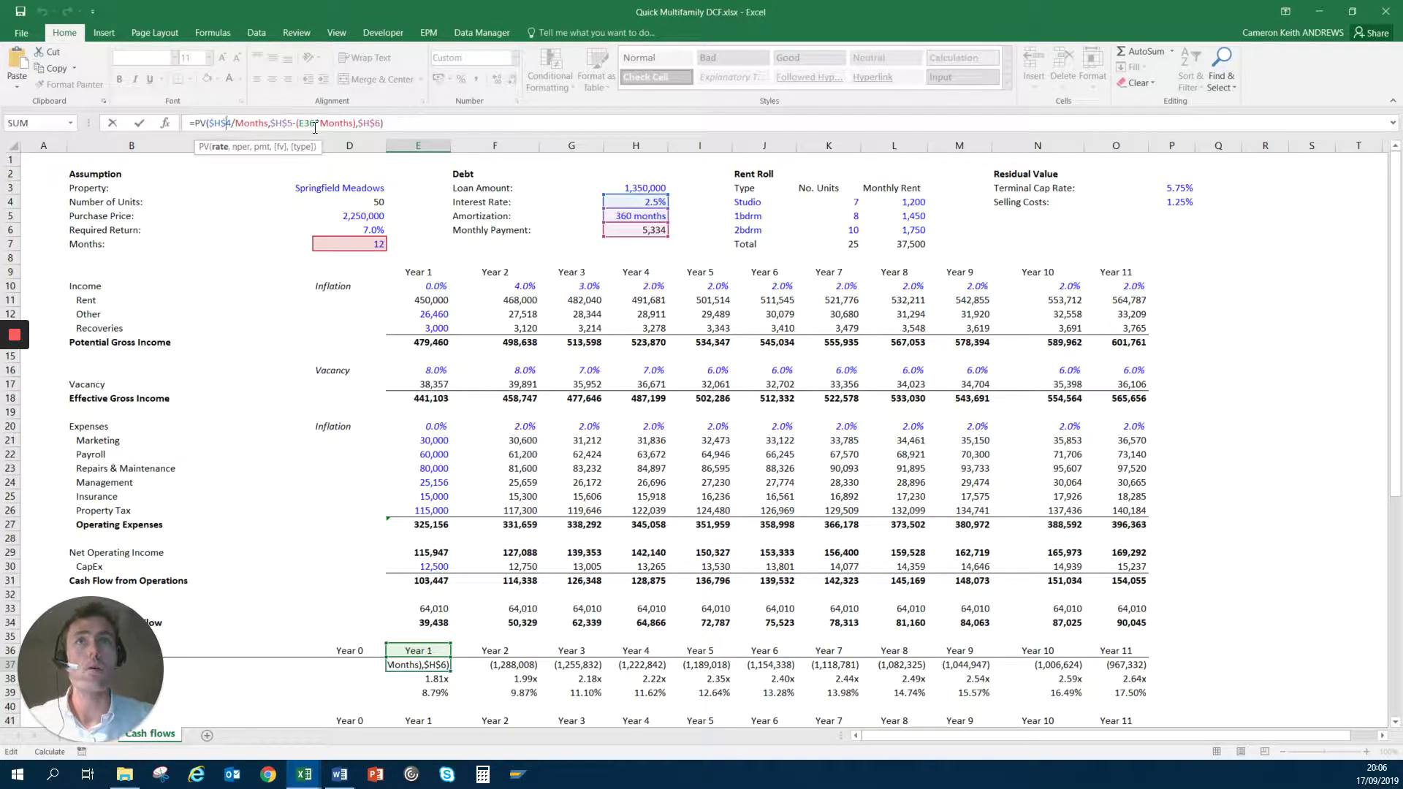
left_click_drag(222, 123, 260, 123)
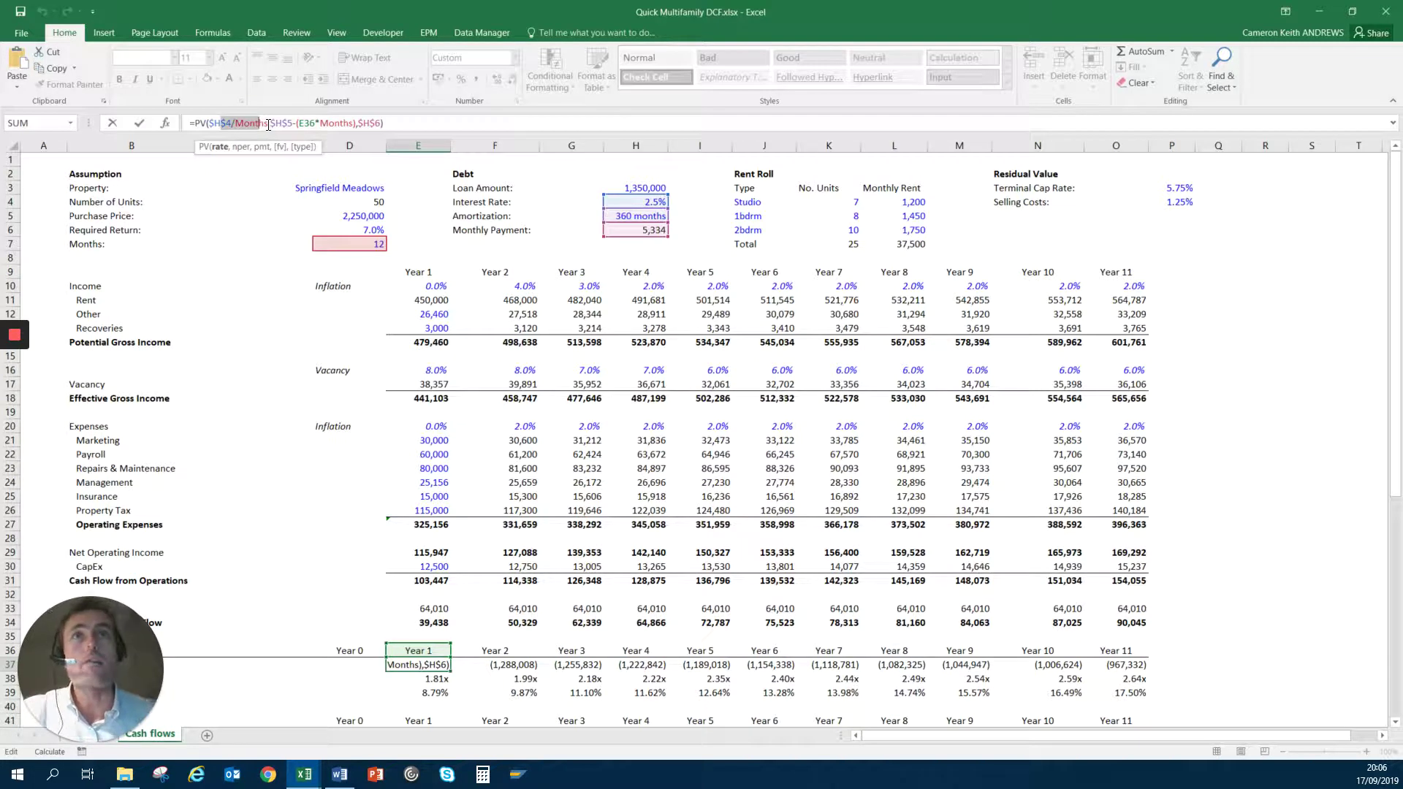
left_click_drag(280, 123, 370, 123)
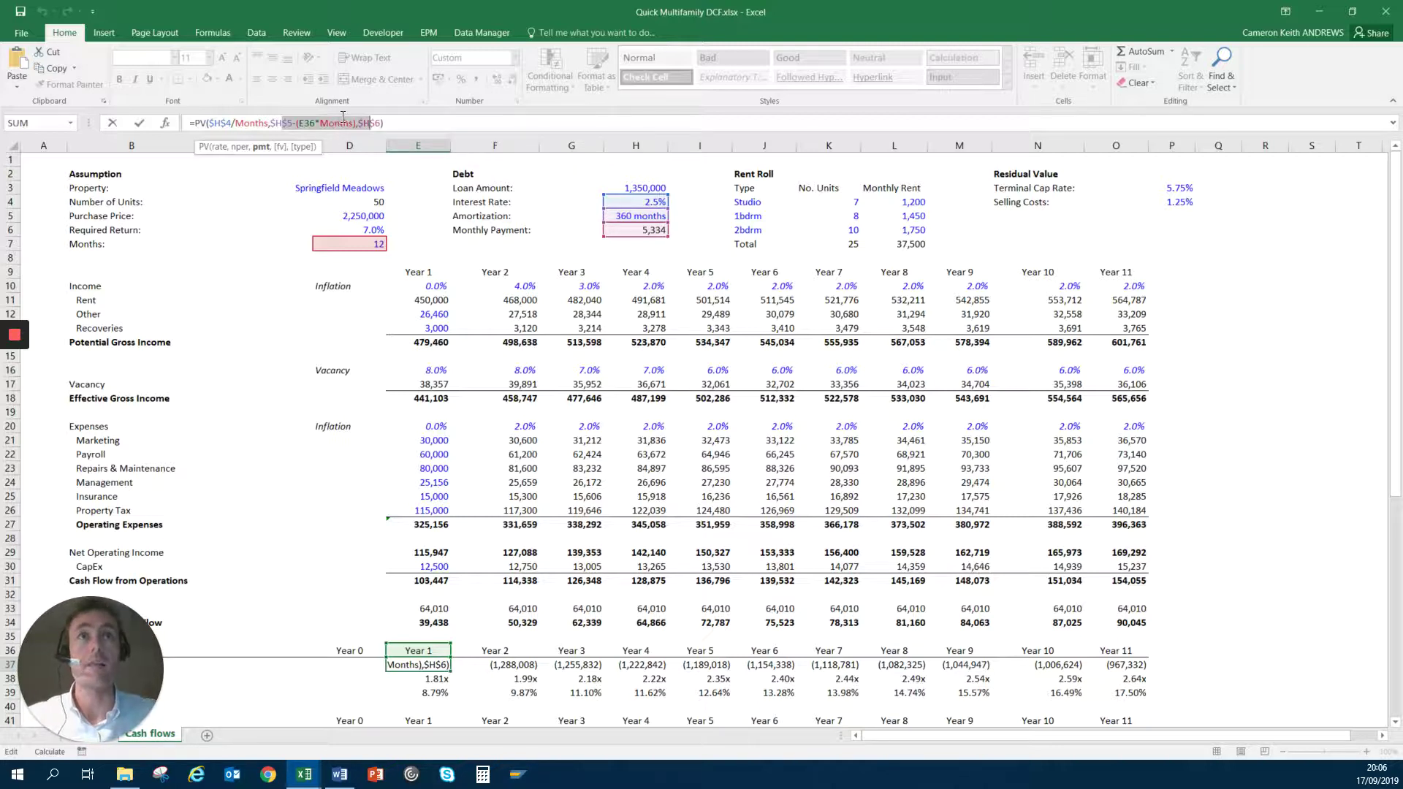
left_click(387, 126)
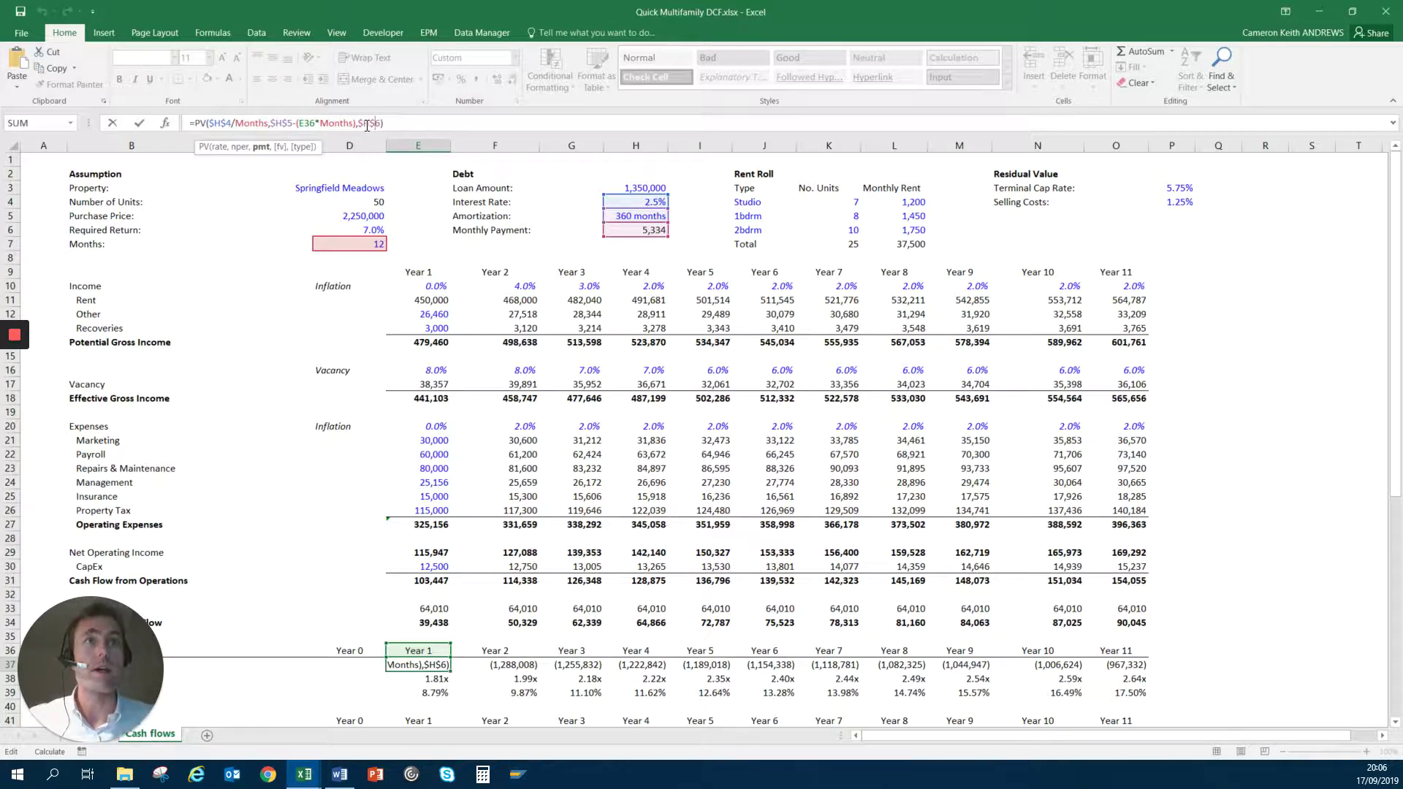
key("Return")
- Append ' (End of Year)' to the Loan Balance label in B37
key("Down")
key("Down")
key("Down")
key("Down")
key("Down")
key("Down")
key("Down")
key("Down")
key("Down")
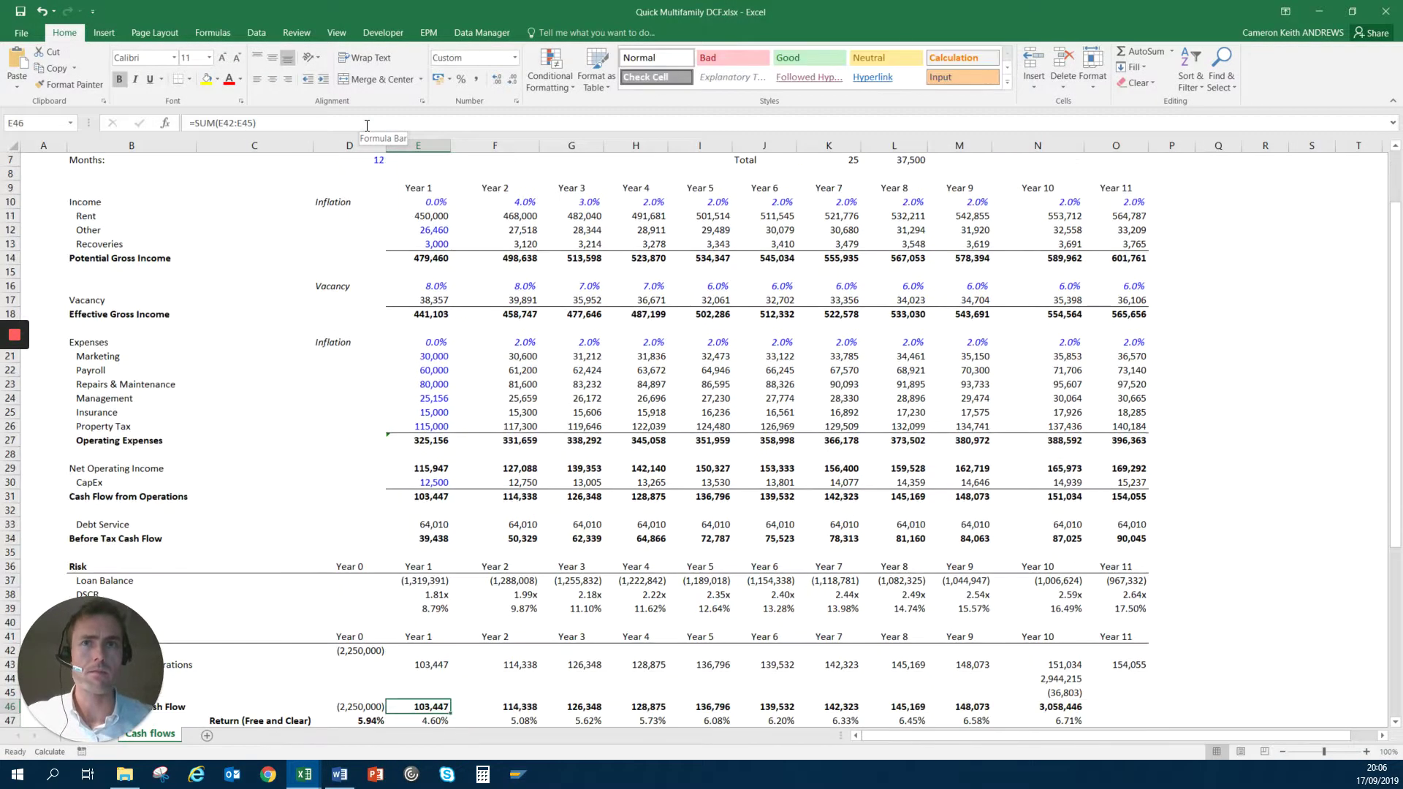
key("Up")
key("Up")
key("Up")
key("Up")
key("Up")
key("Up")
key("Up")
key("Up")
key("Up")
key("Up")
key("Left")
key("Left")
key("Left")
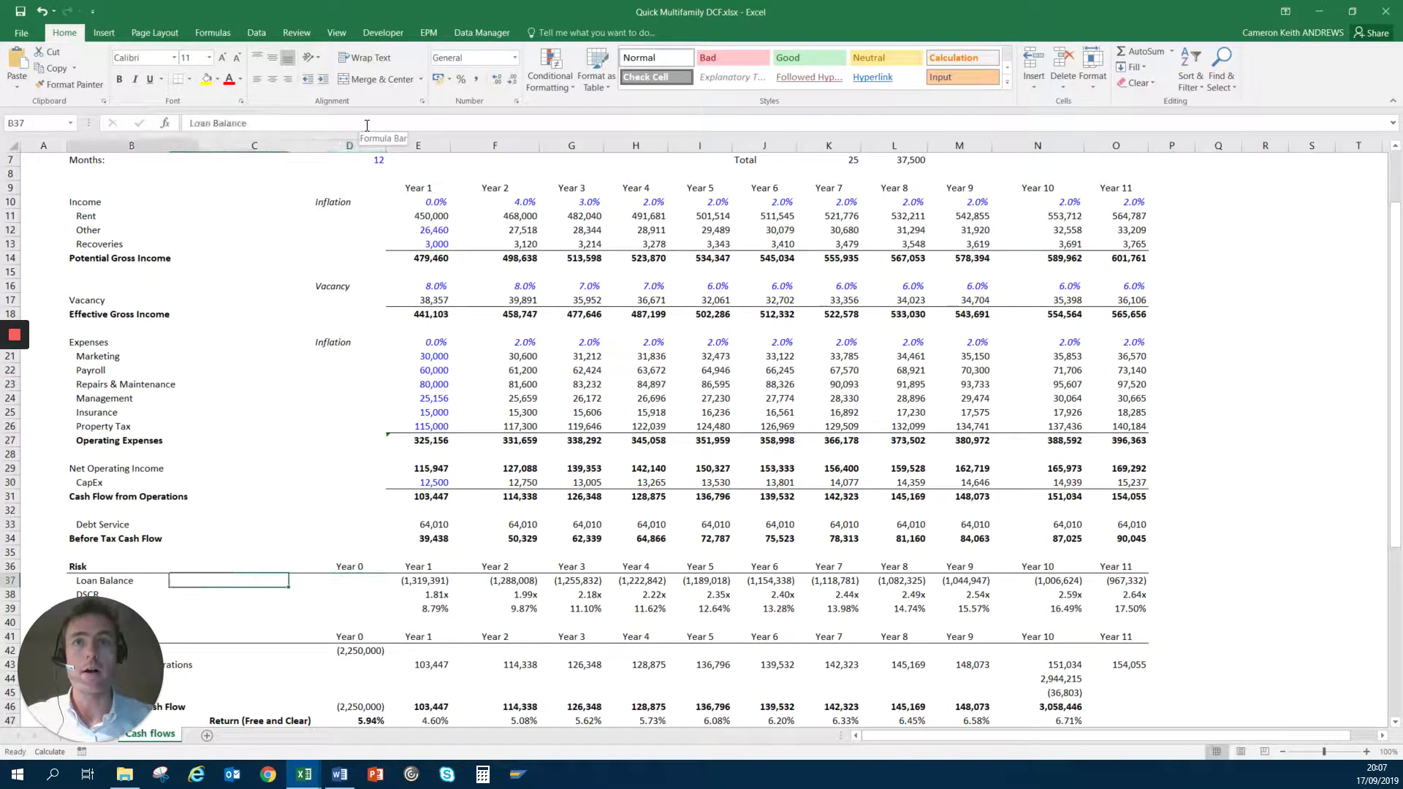
left_click(367, 125)
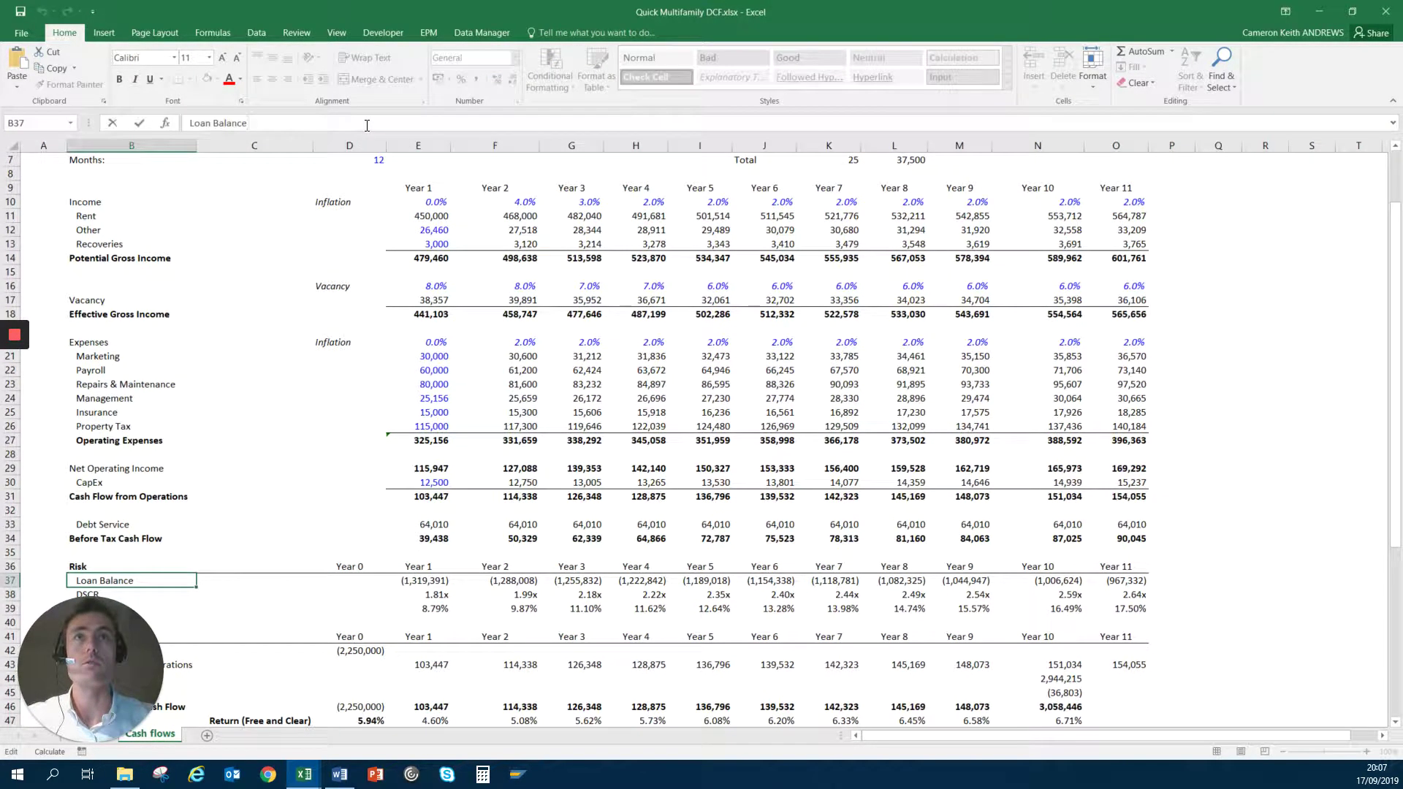
type("(End of")
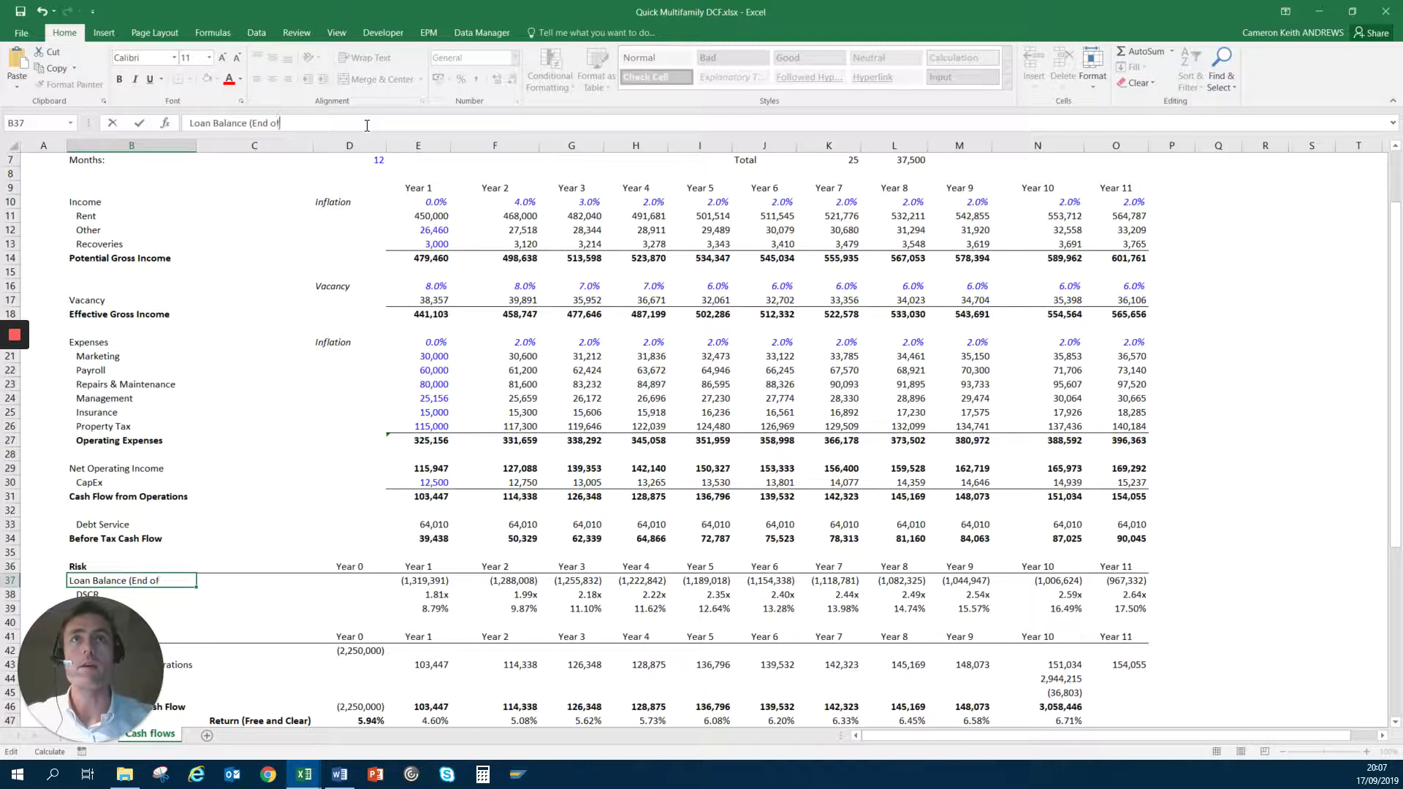
type(" Year)")
key("ctrl+Return")
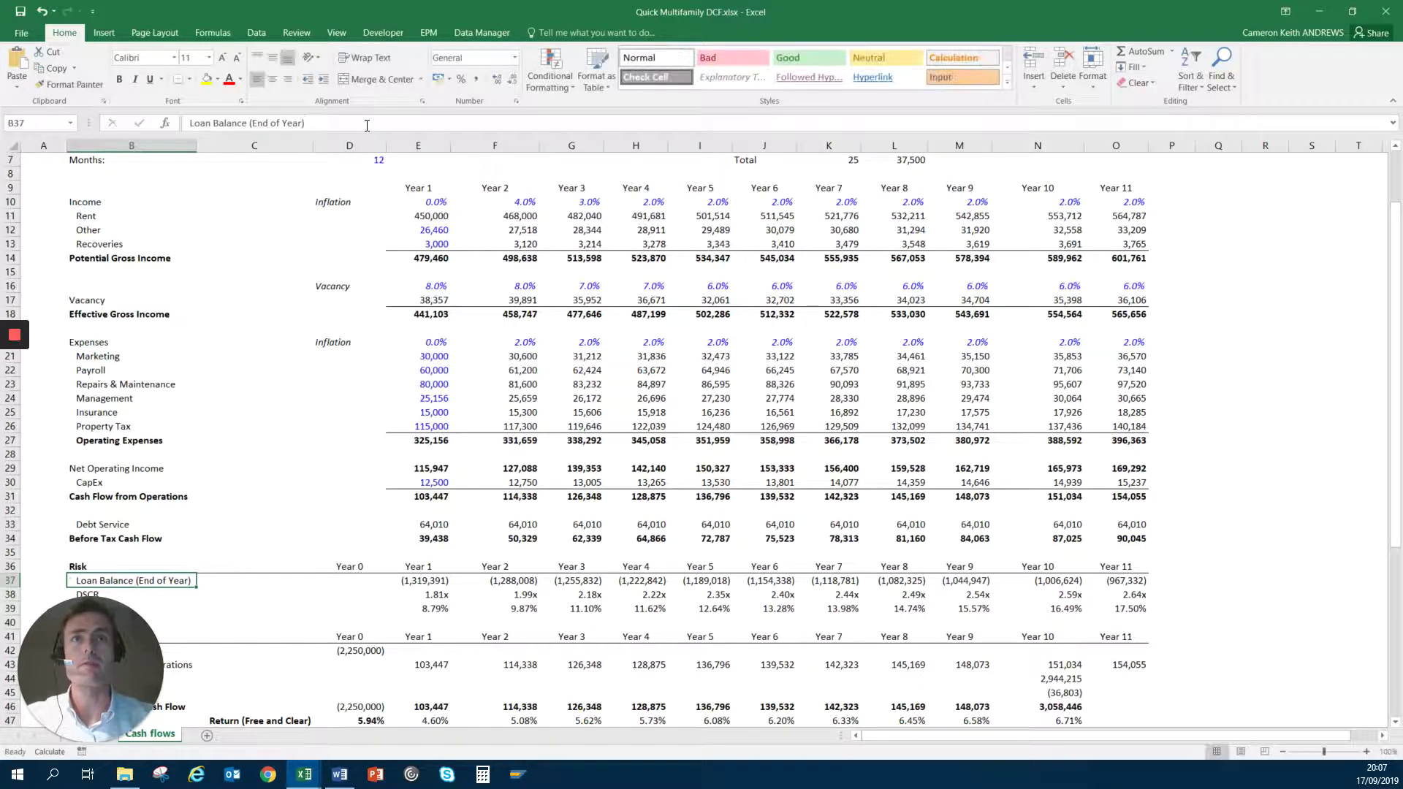
key("Right")
key("Right")
key("Right")
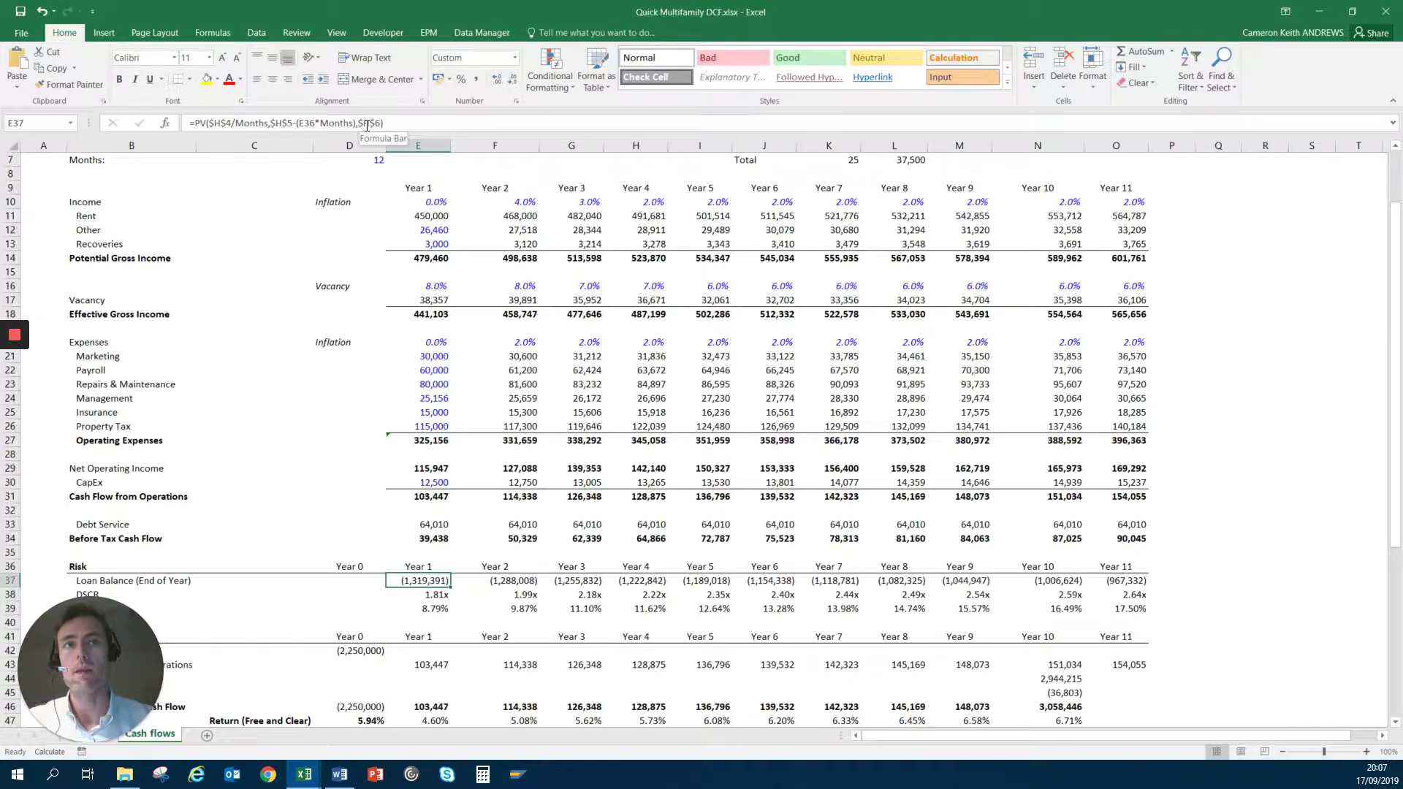
key("Down")
key("Down")
key("Down")
key("Down")
key("Down")
key("Down")
key("Down")
key("Down")
key("Down")
key("Down")
key("Down")
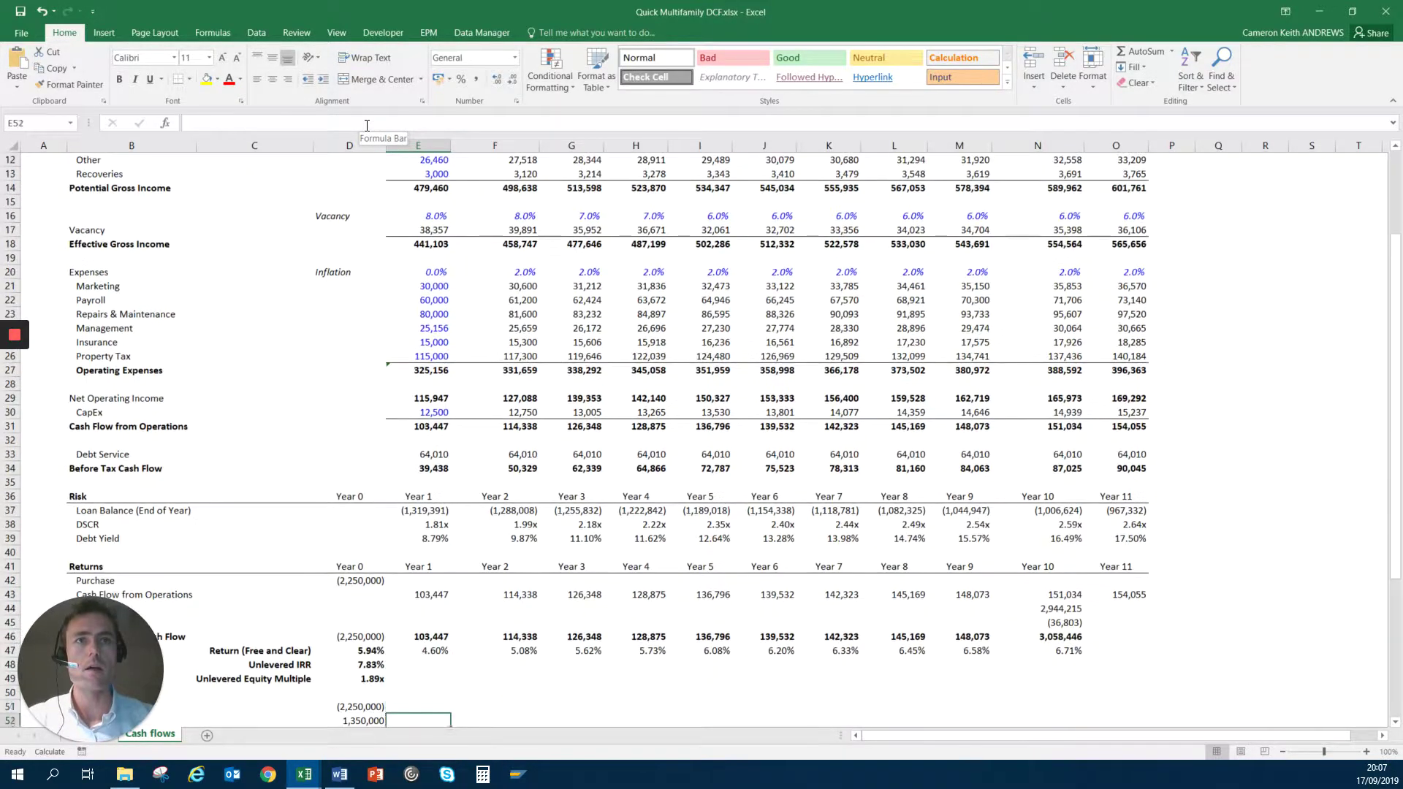
key("Up")
key("Up")
key("Up")
key("Up")
key("Up")
key("Up")
key("Up")
key("Up")
key("Up")
key("Up")
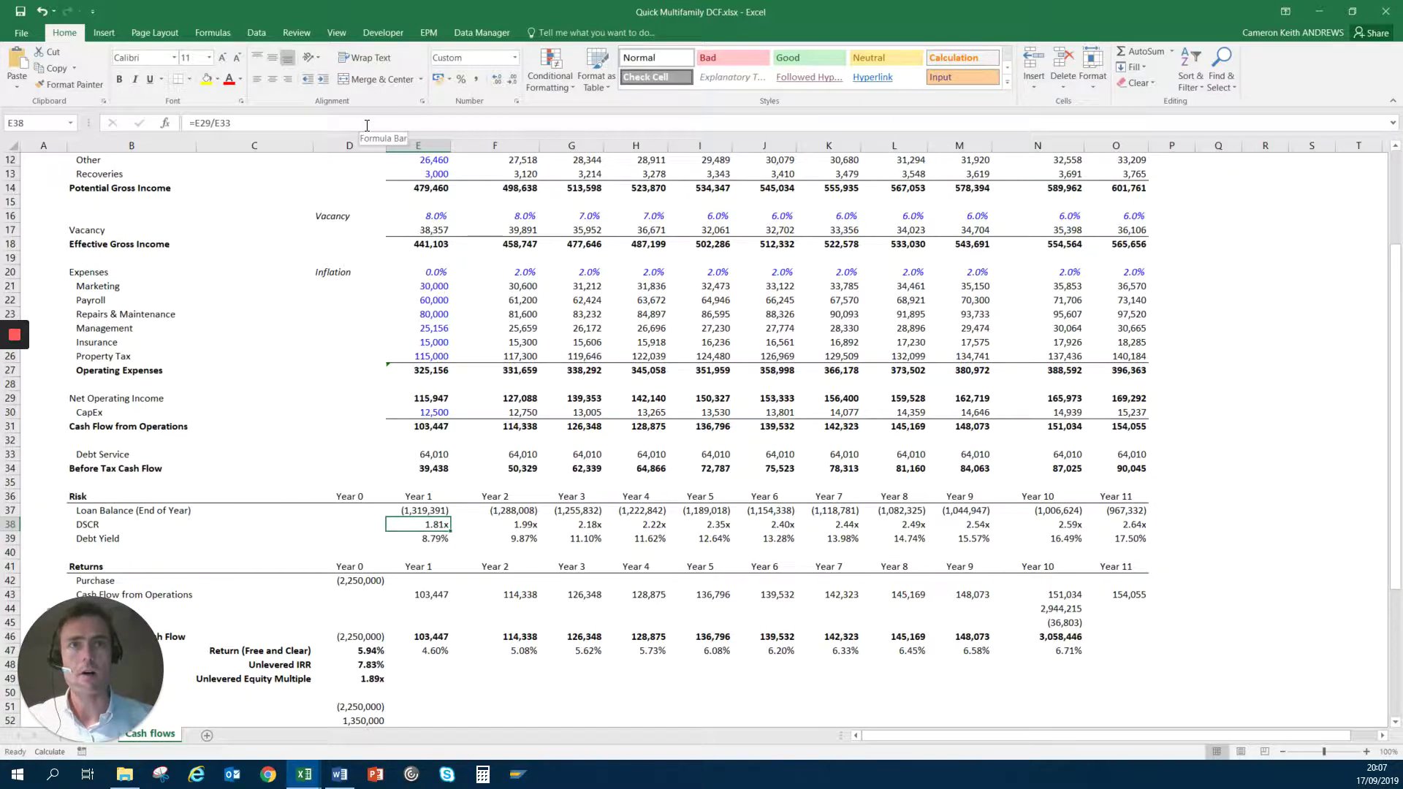
key("shift+space")
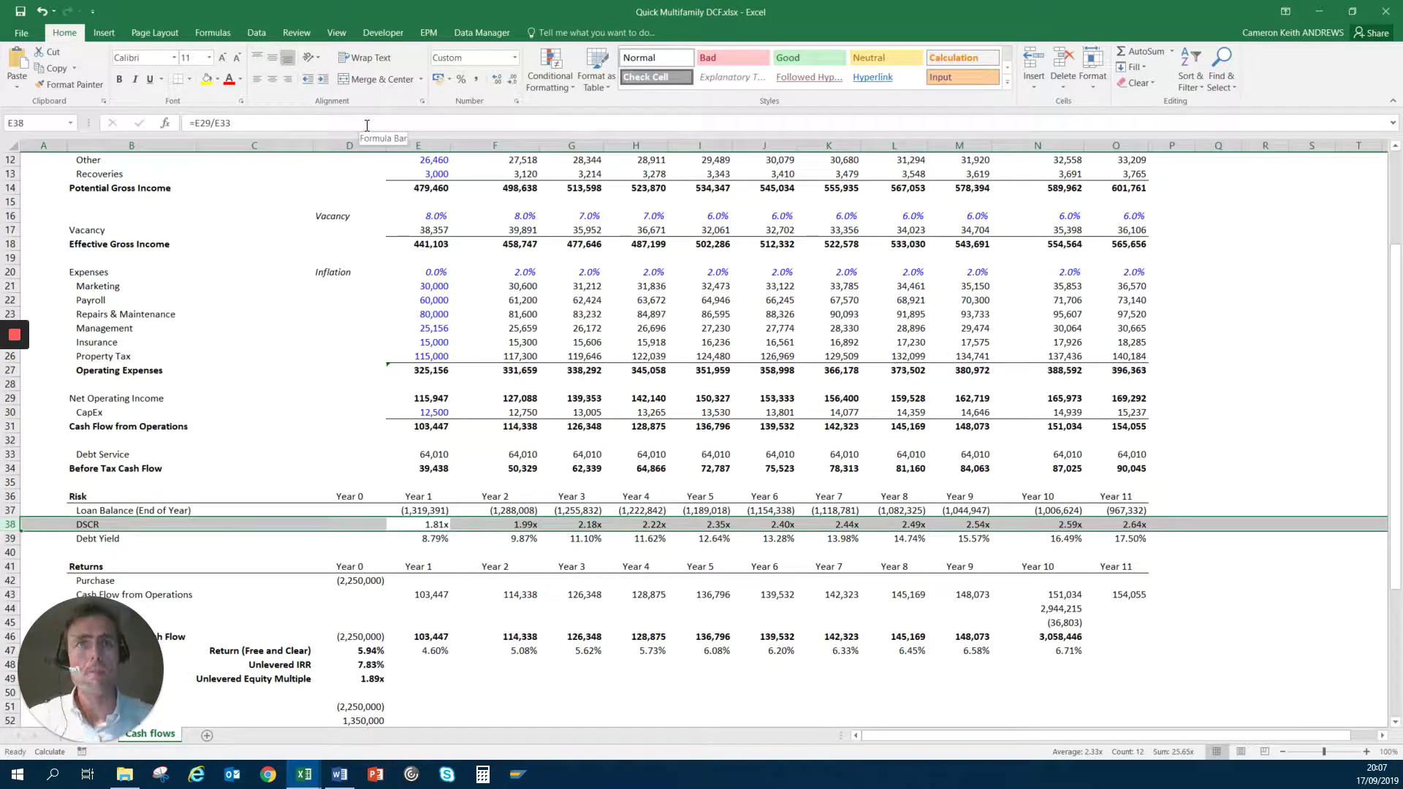
key("F2")
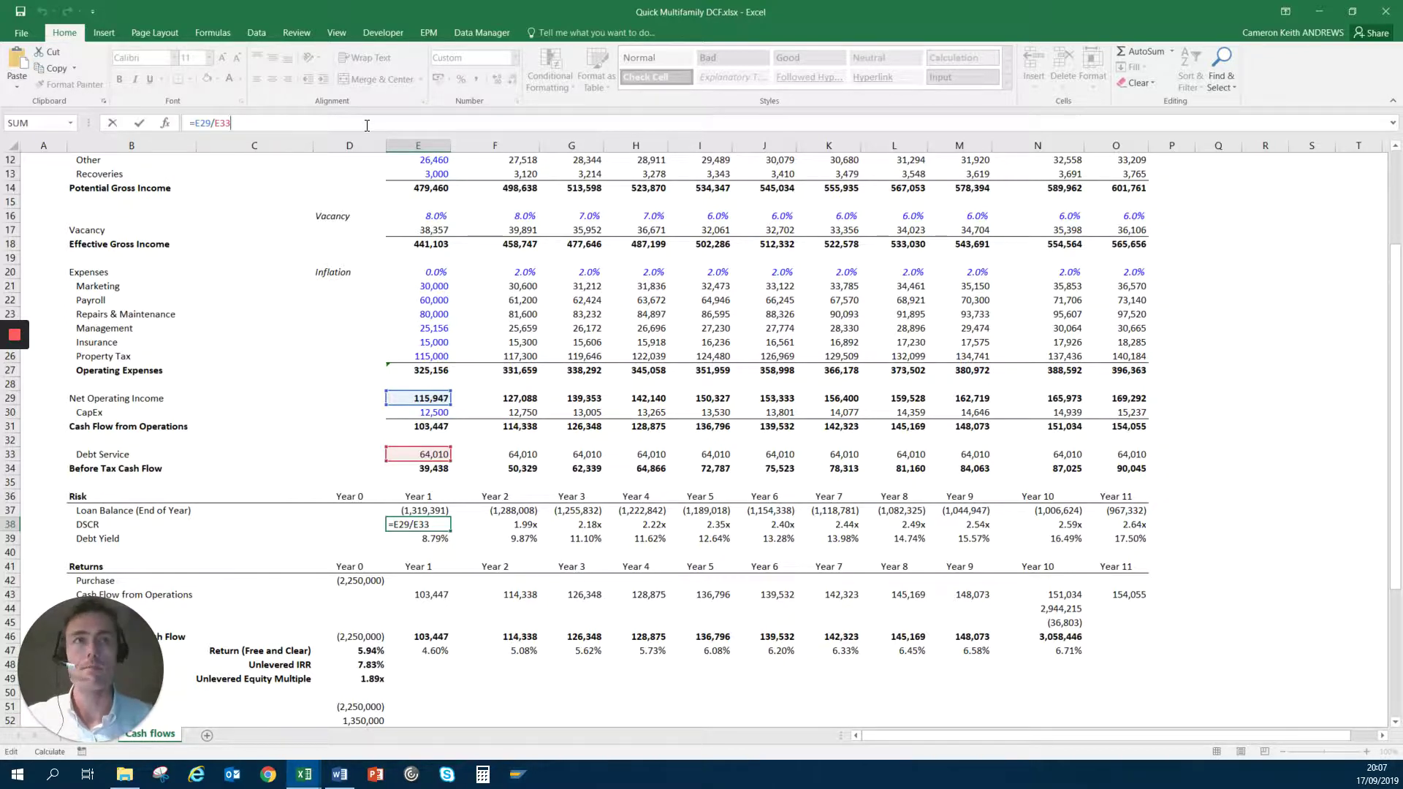
key("Escape")
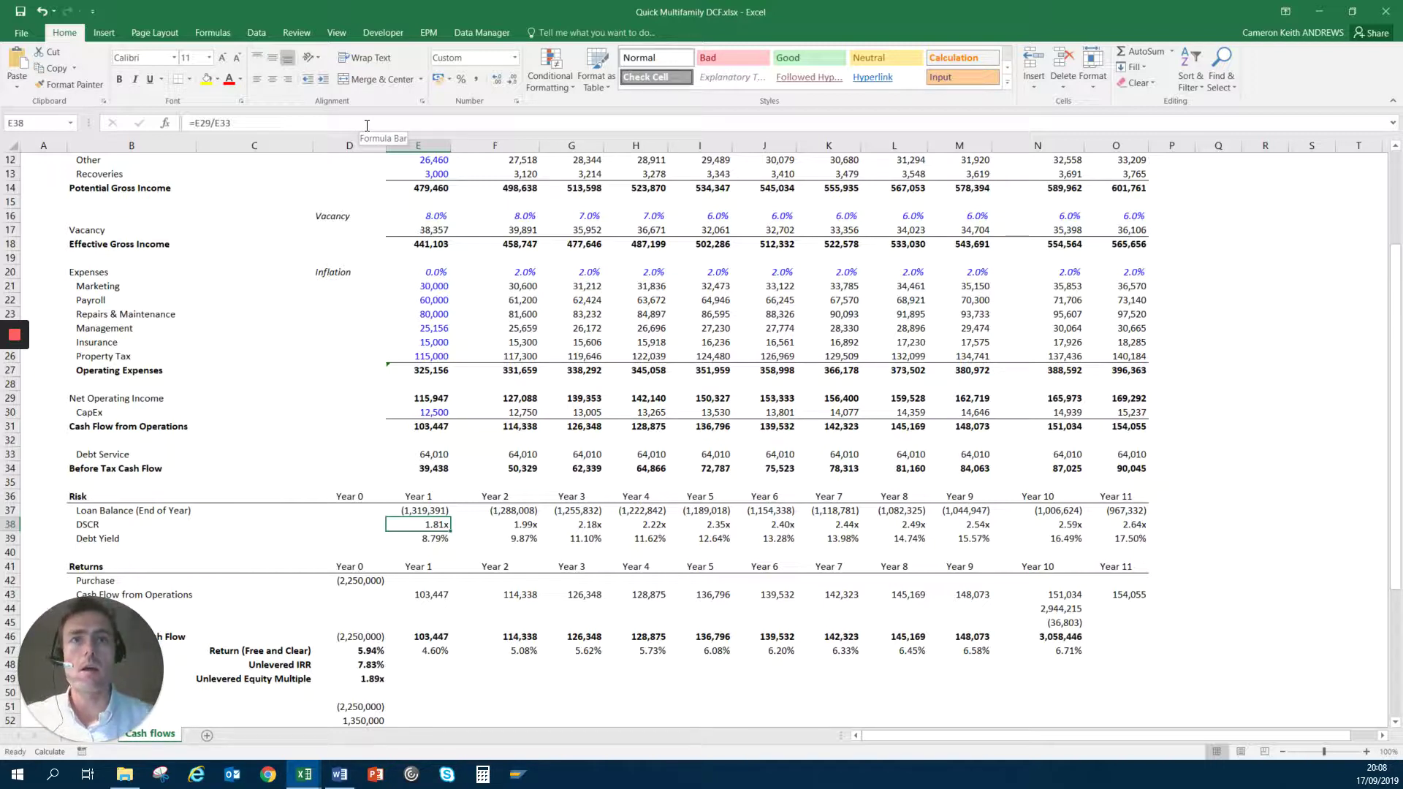
key("Down")
left_click(367, 125)
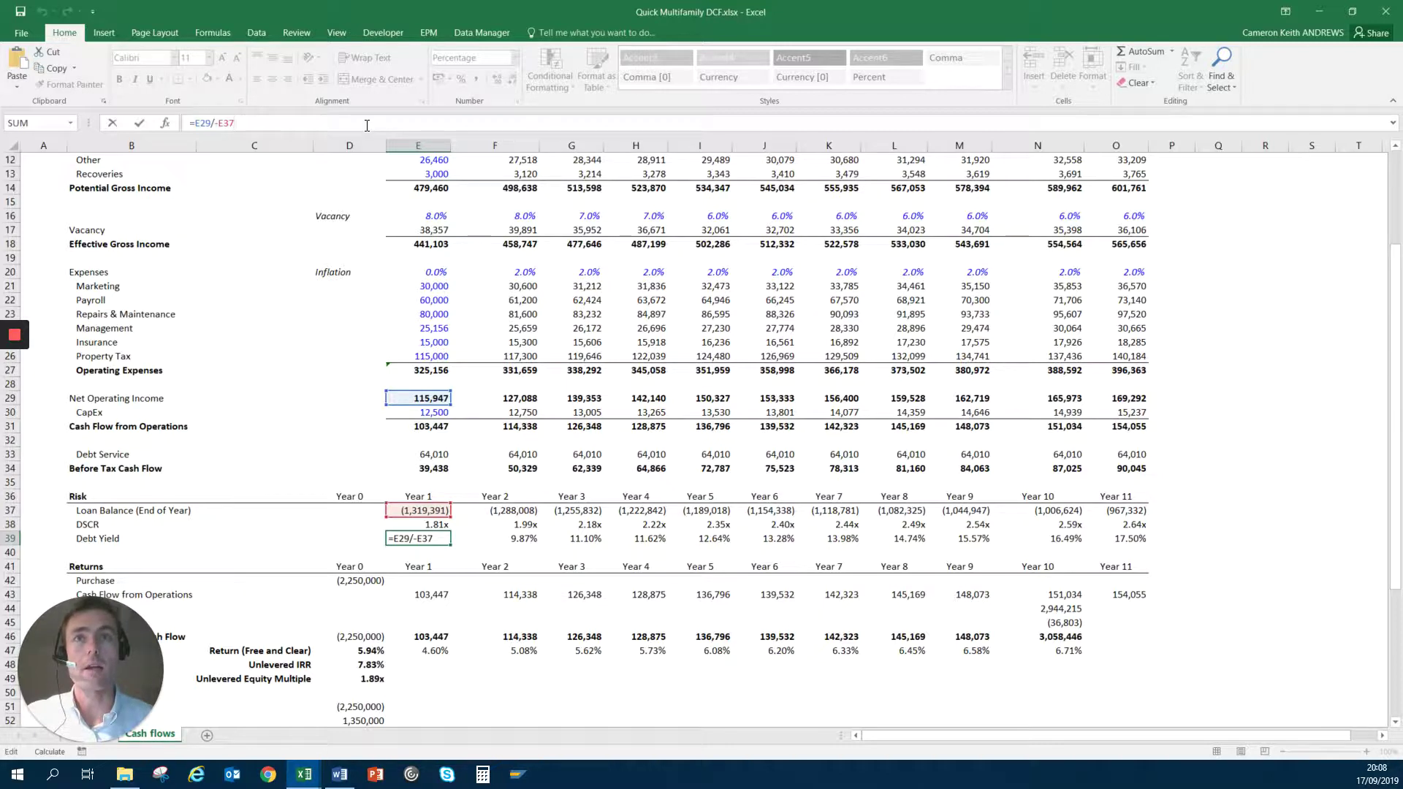
- Commit the 8.79% Year 1 Debt Yield (=E29/-E37) and select the unlevered Returns rows 41–46
key("Return")
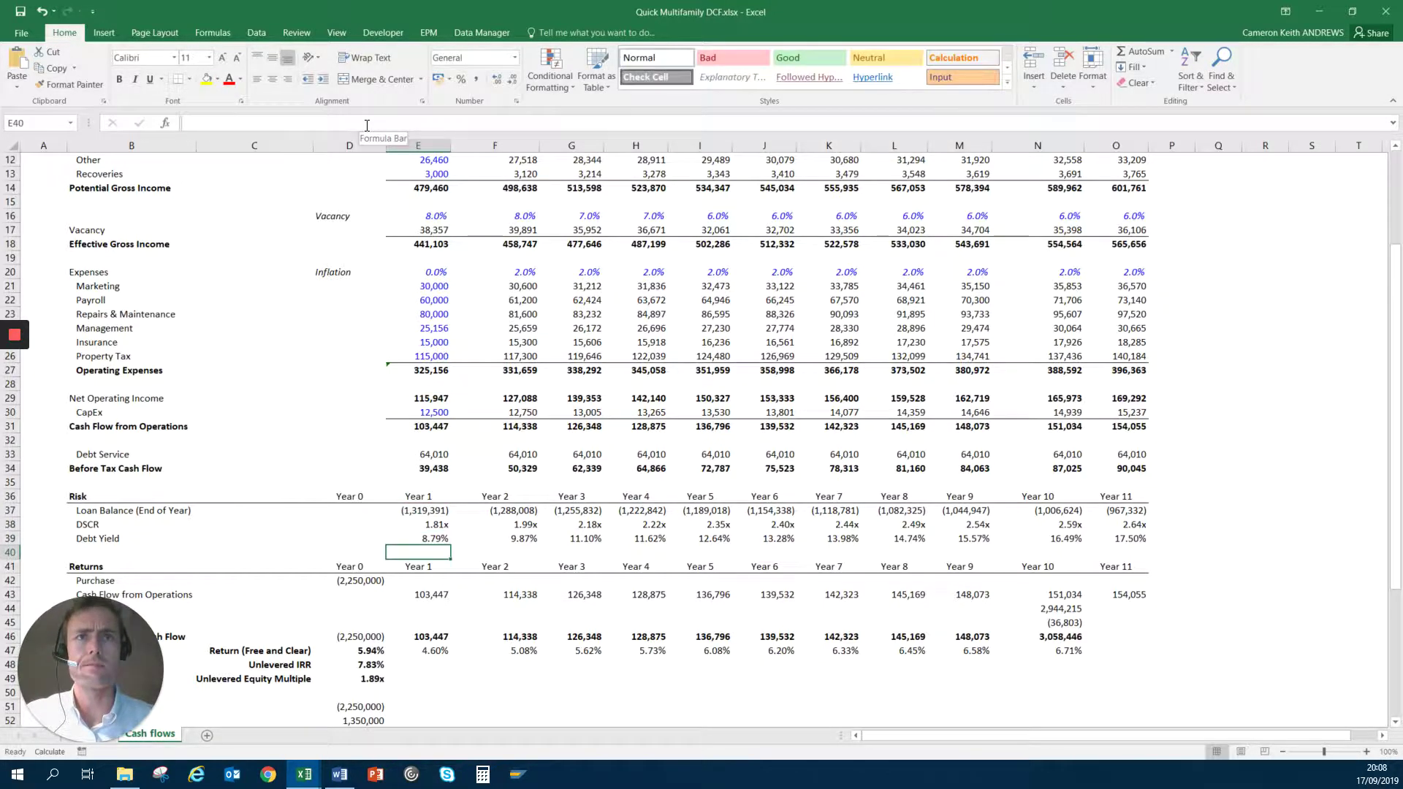
key("Down")
key("Down")
key("Down")
key("Down")
key("Down")
key("Down")
key("Down")
key("Down")
key("Down")
key("Down")
key("Down")
key("Down")
key("Down")
key("Down")
key("Down")
key("Down")
key("Down")
key("Down")
key("Down")
key("Down")
key("Down")
key("Down")
key("Down")
key("Down")
key("Down")
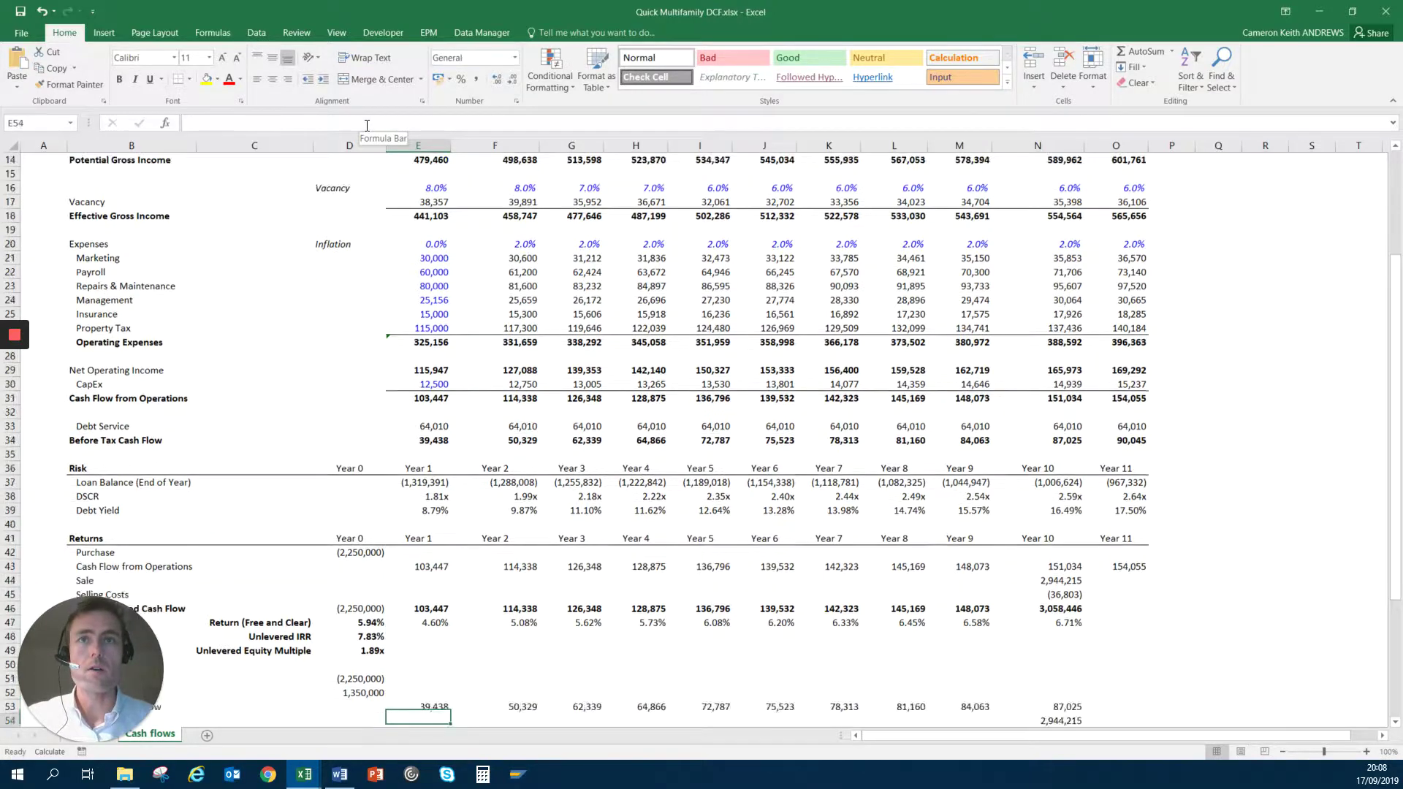
key("Up")
key("Up")
key("Up")
key("Up")
key("Up")
key("Up")
key("Up")
key("Up")
key("Up")
key("Up")
key("Up")
key("Up")
key("Up")
key("Up")
key("Up")
key("Up")
key("Up")
key("Up")
key("Up")
key("Up")
key("Up")
key("shift+space")
key("shift+Down")
key("shift+Down")
key("shift+Down")
key("shift+Down")
key("shift+Down")
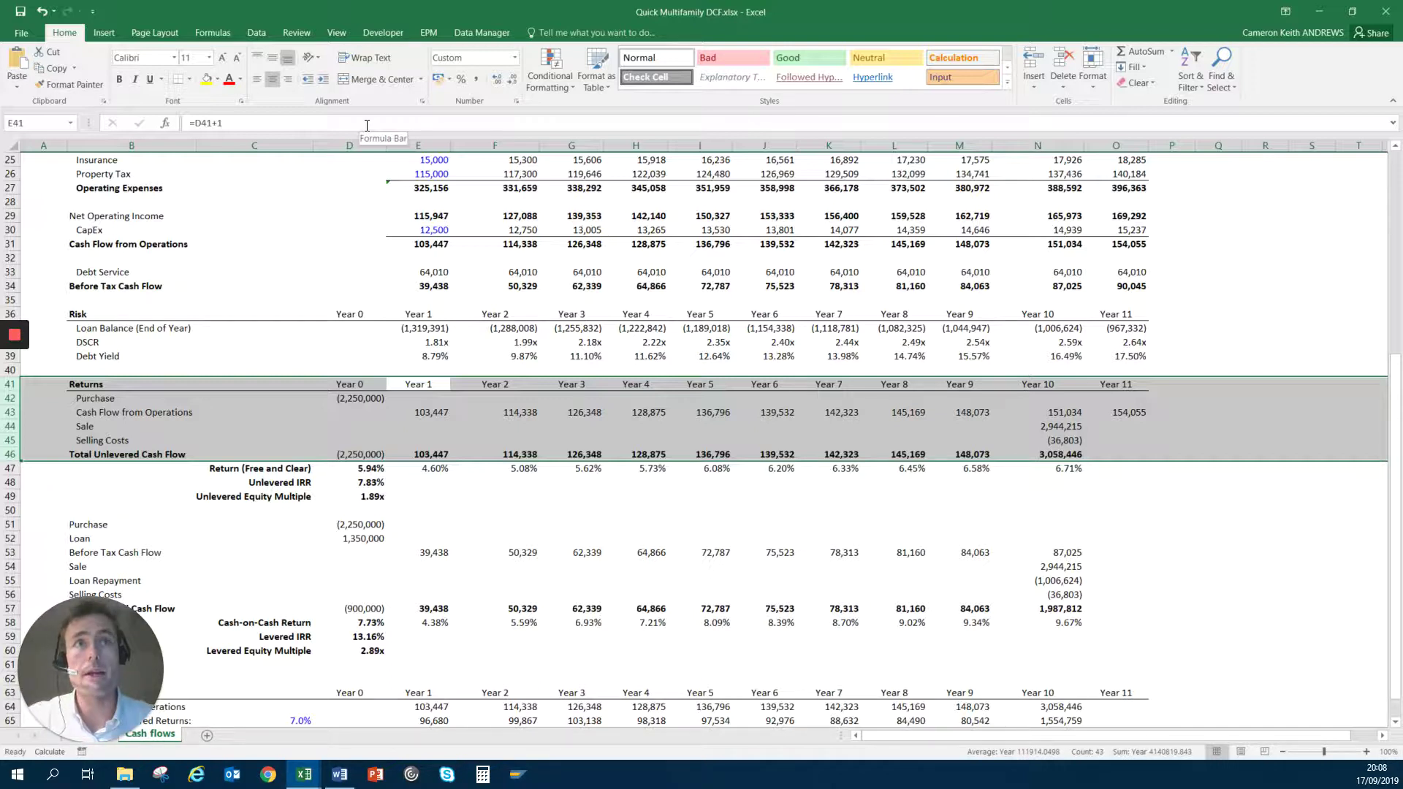
key("Down")
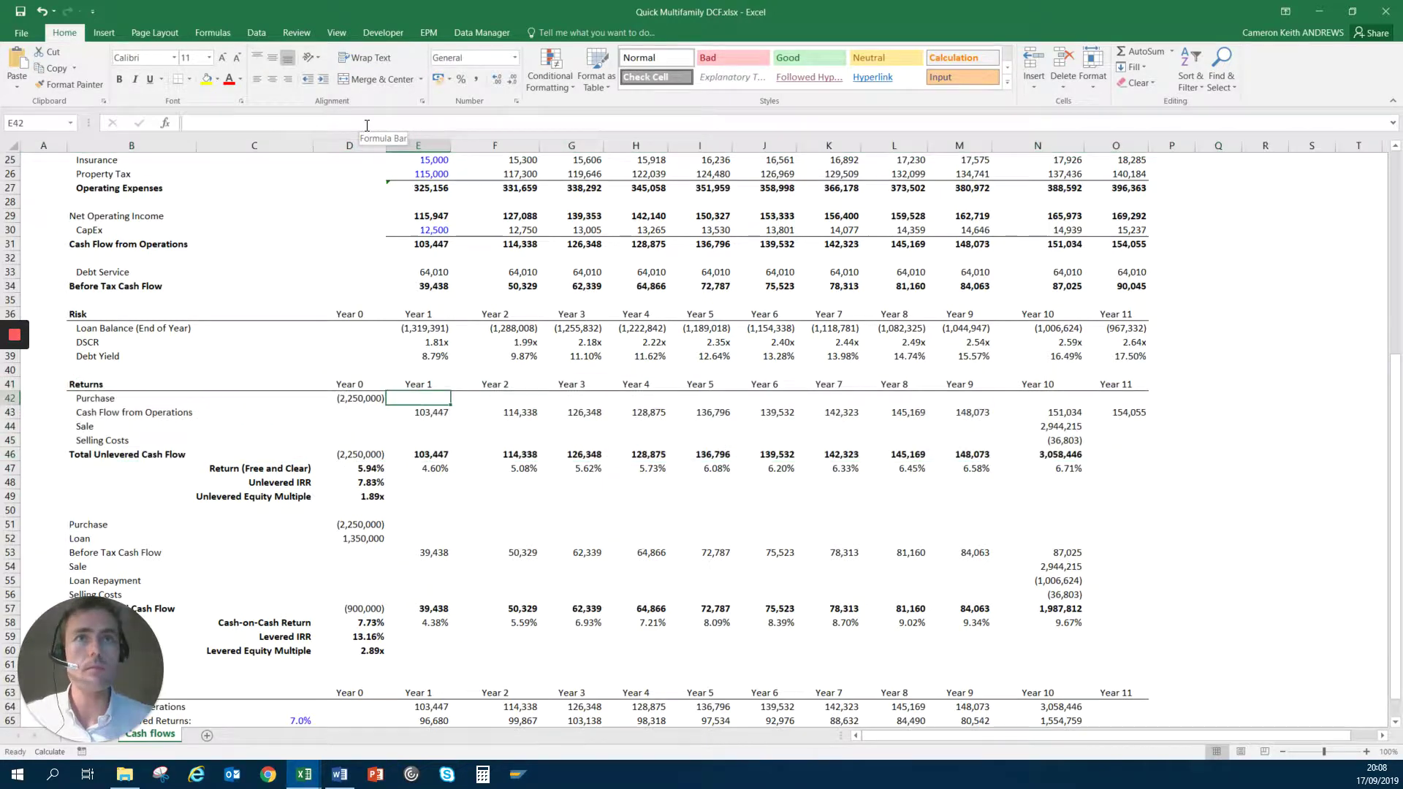
key("Left")
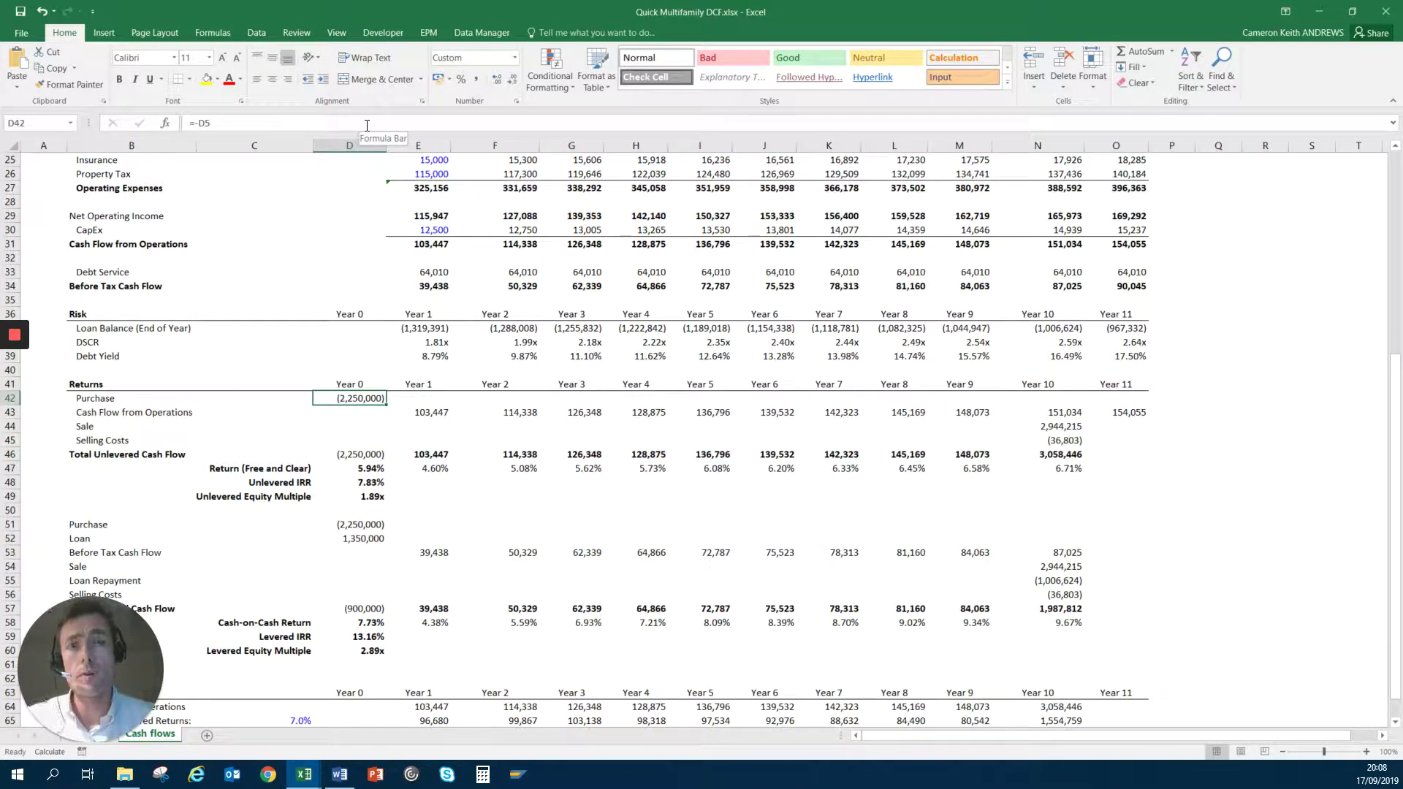
key("Down")
key("Right")
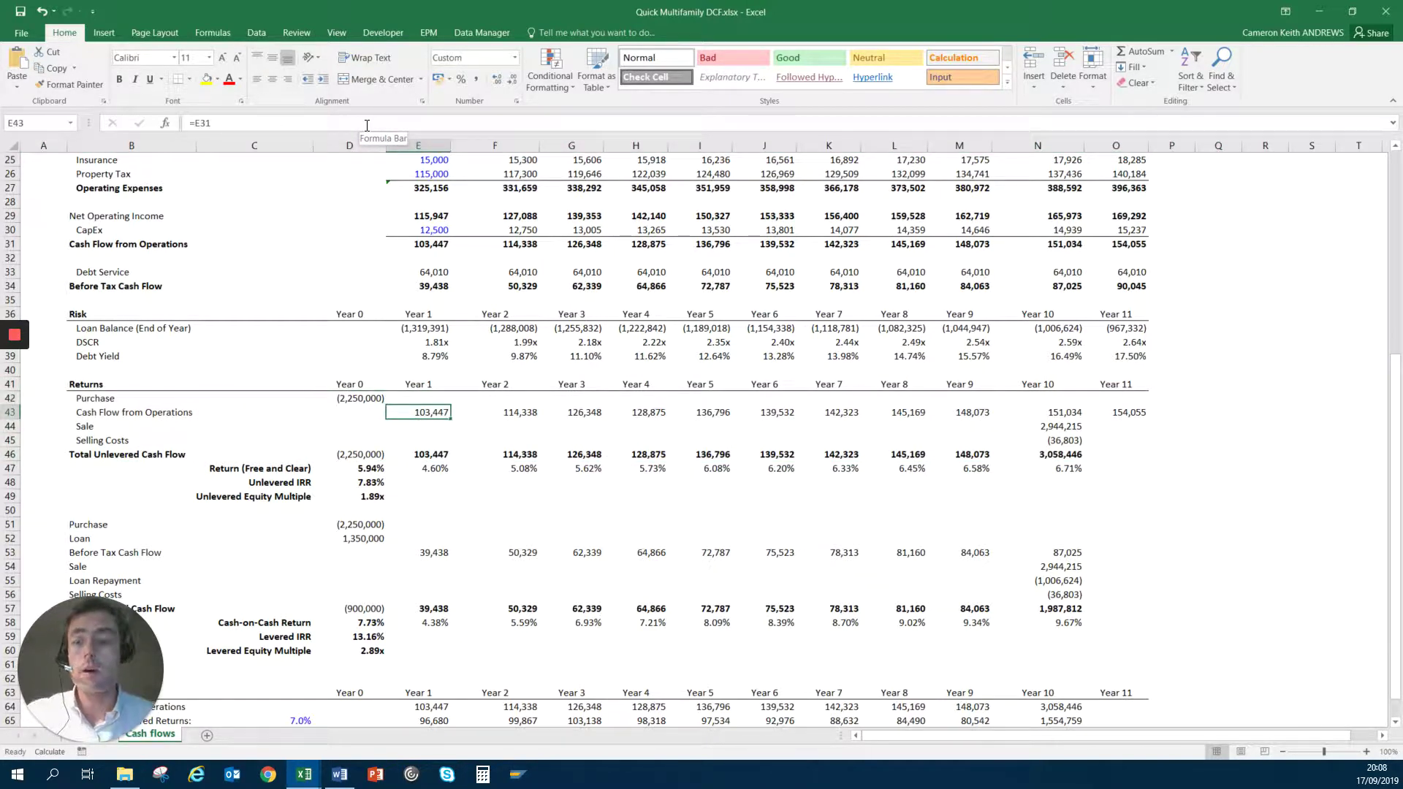
key("F2")
key("Escape")
key("Right")
key("Right")
key("Right")
key("Right")
key("Right")
key("Right")
key("Right")
key("Right")
key("Right")
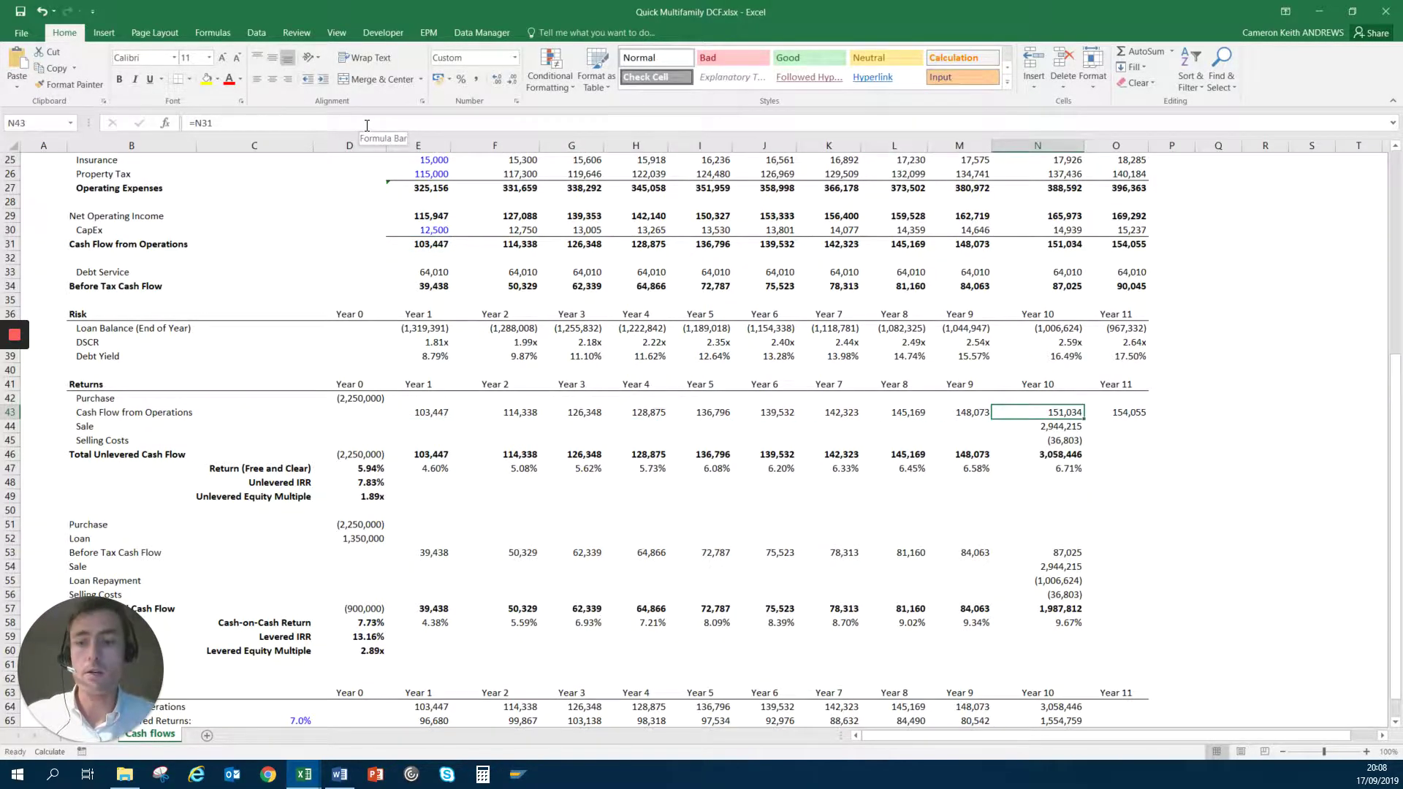
key("F2")
key("Escape")
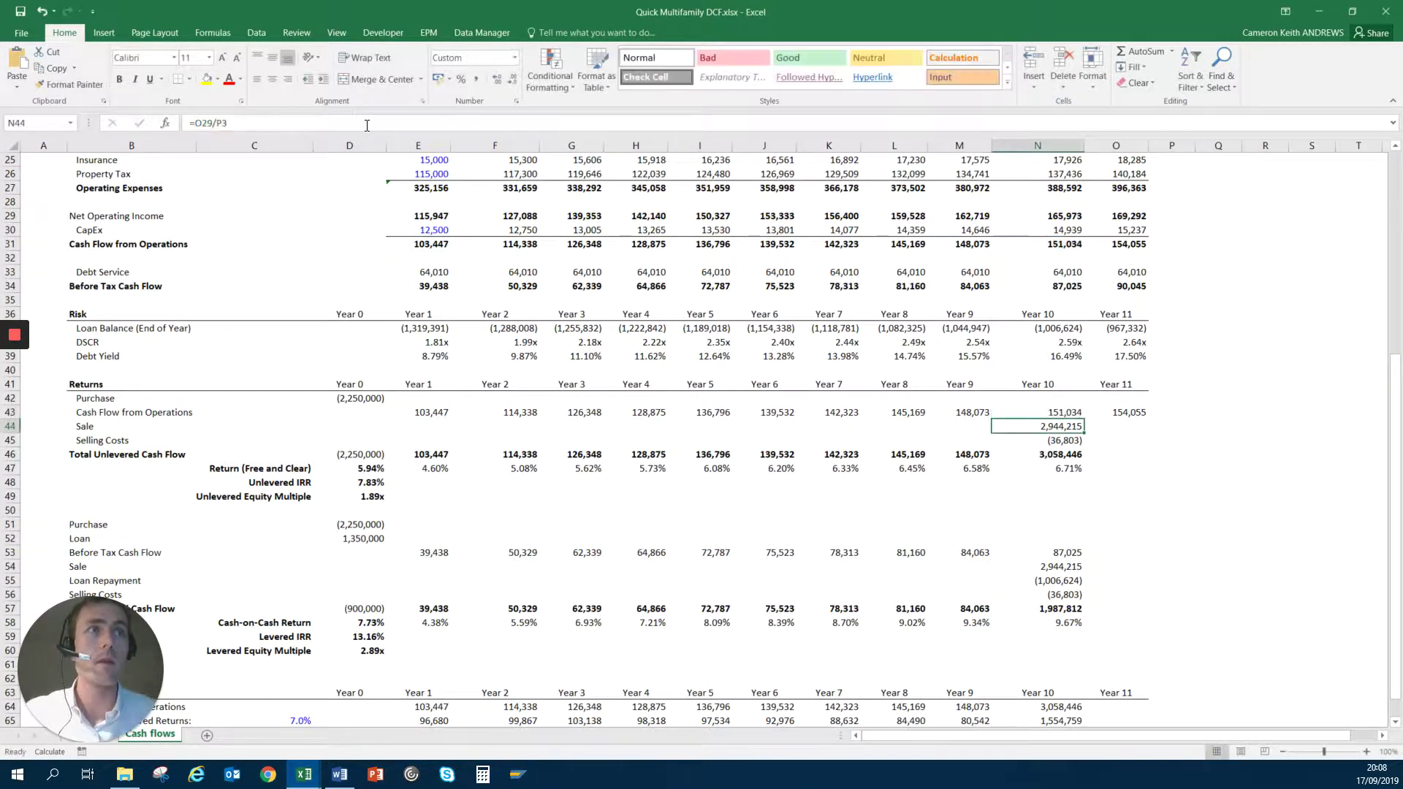
key("Down")
key("Down")
key("Up")
key("shift+Down")
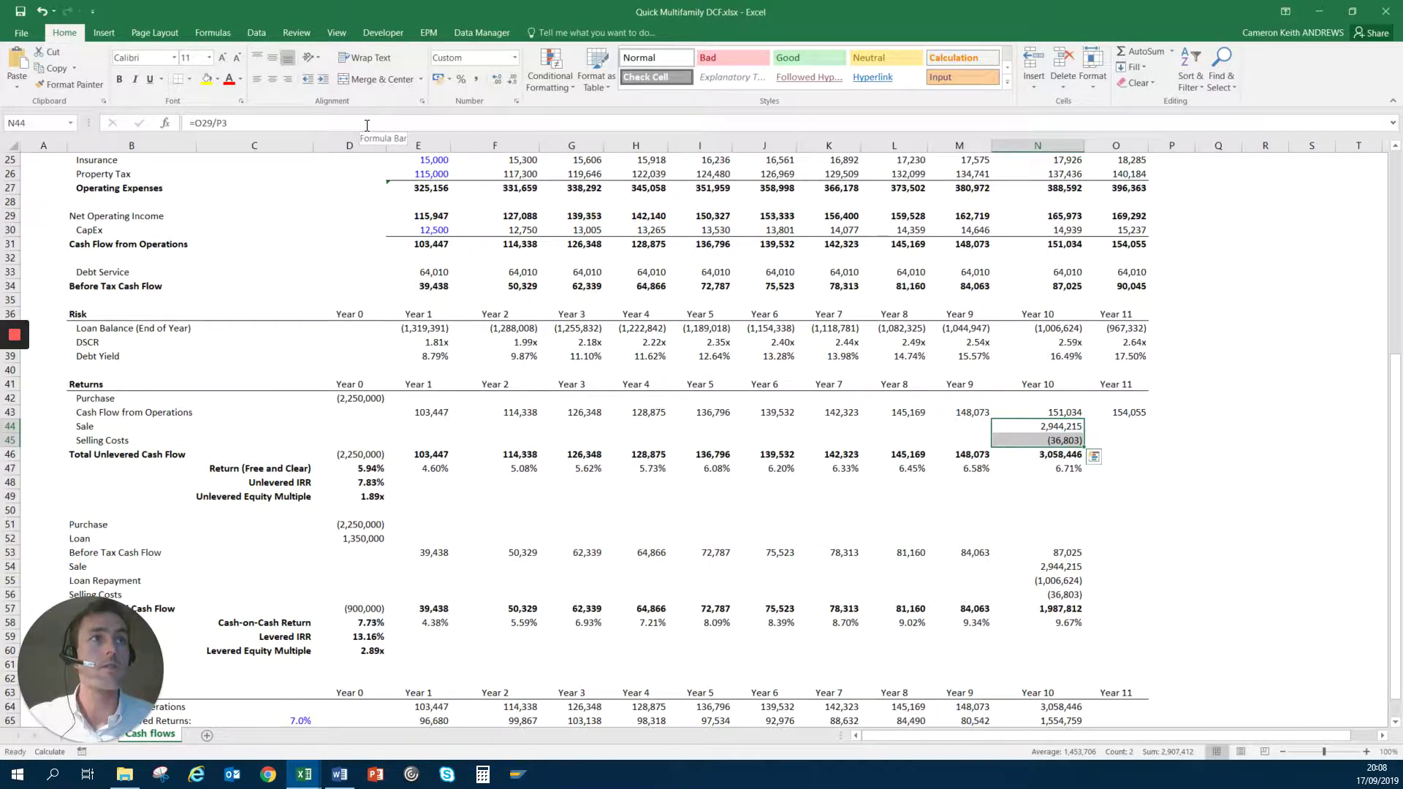
key("Up")
key("Down")
left_click(367, 125)
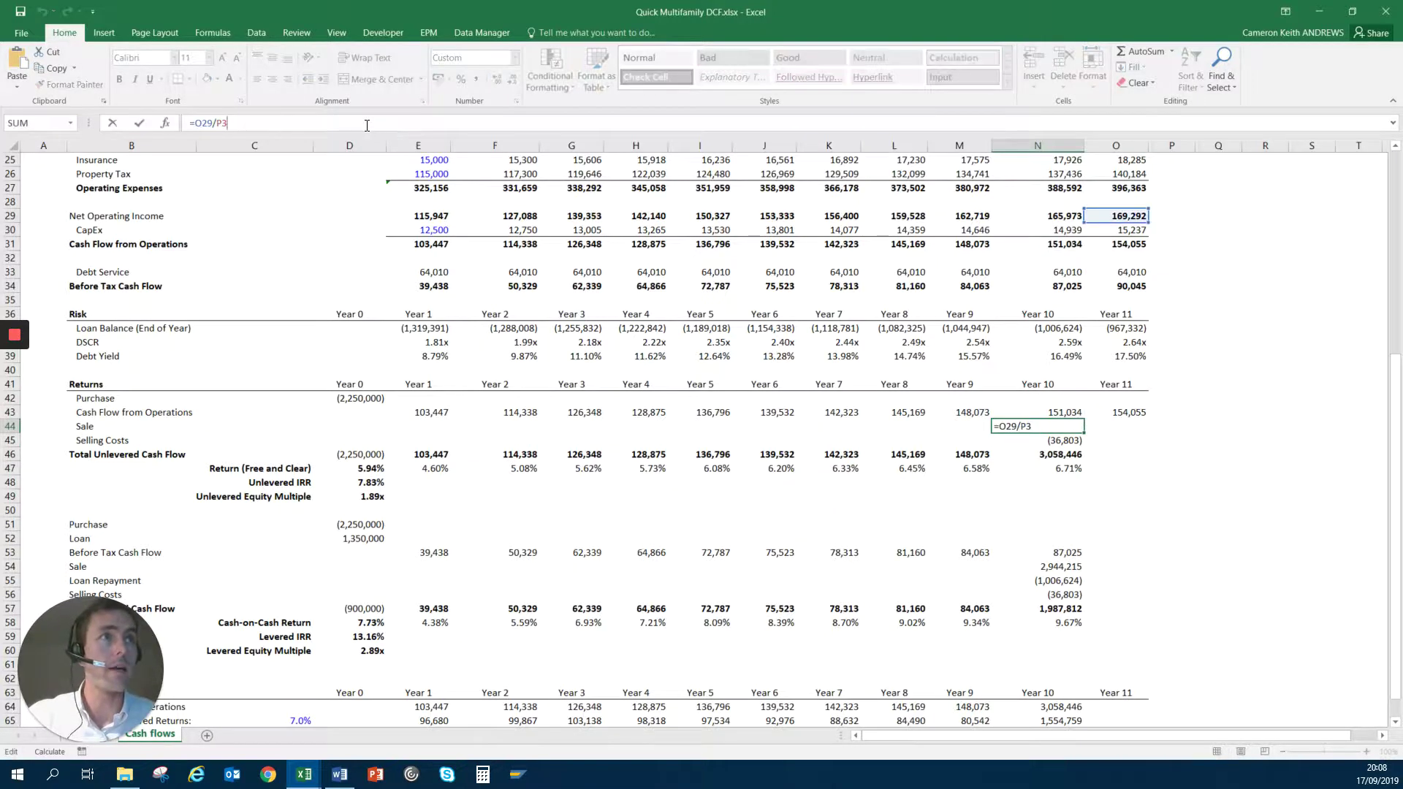
key("ctrl+Return")
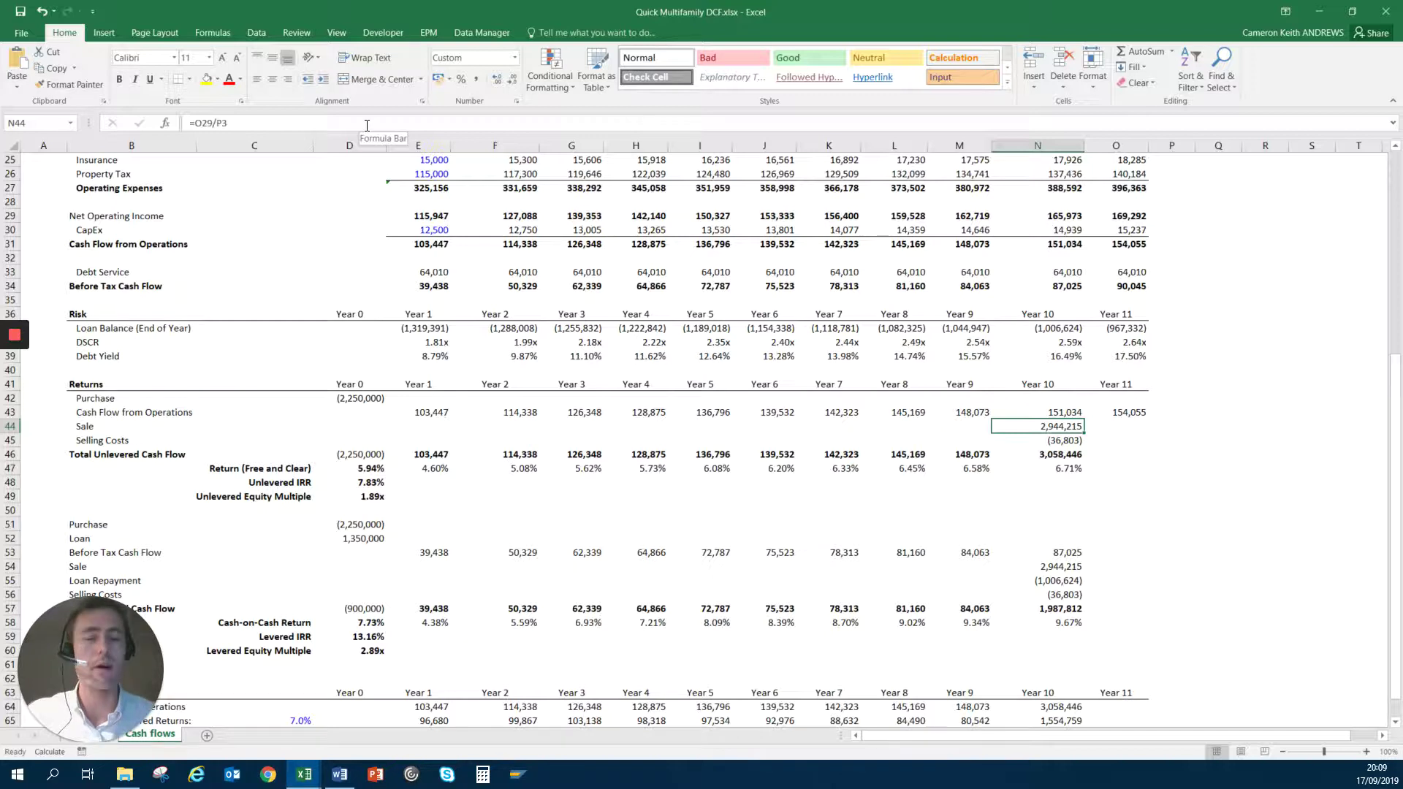
left_click(366, 124)
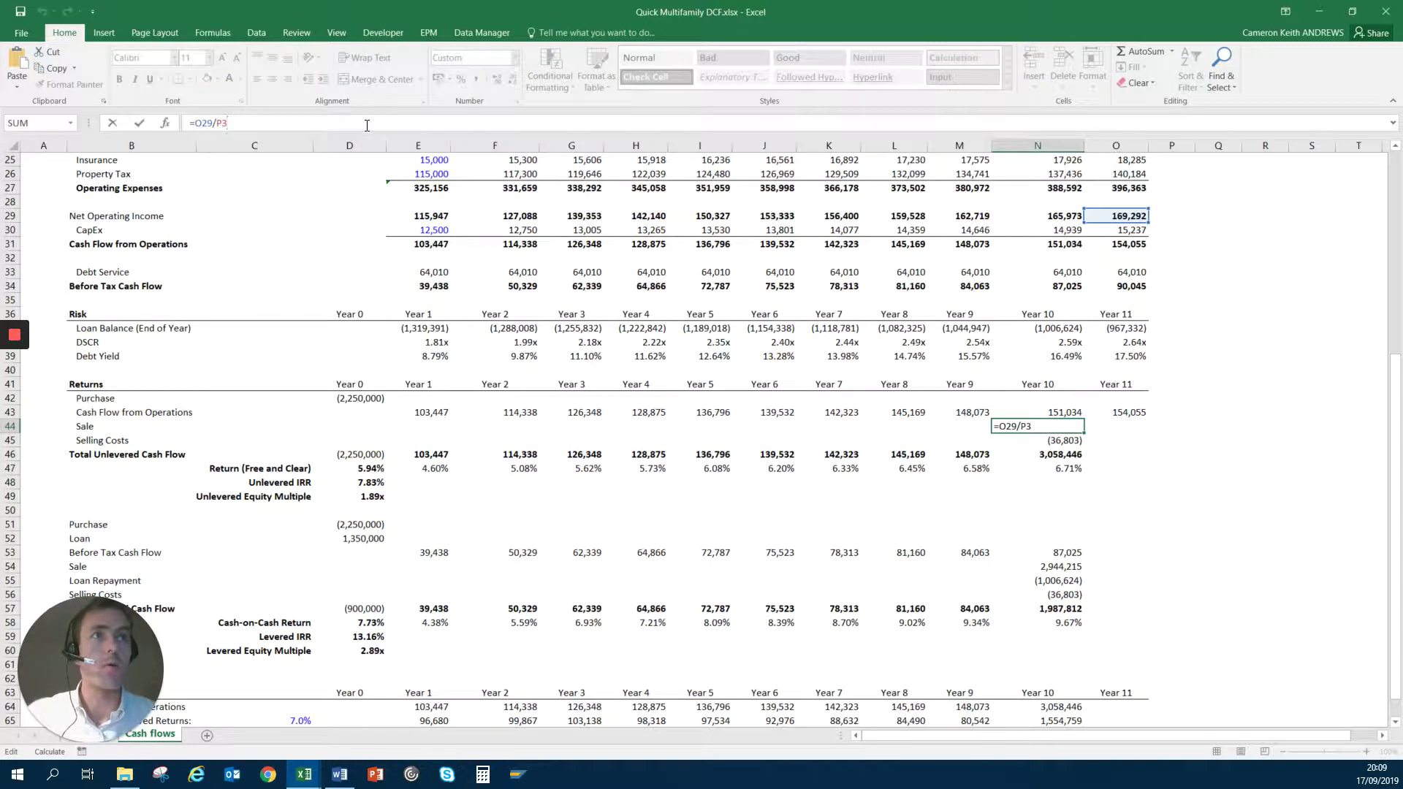
key("ctrl+Return")
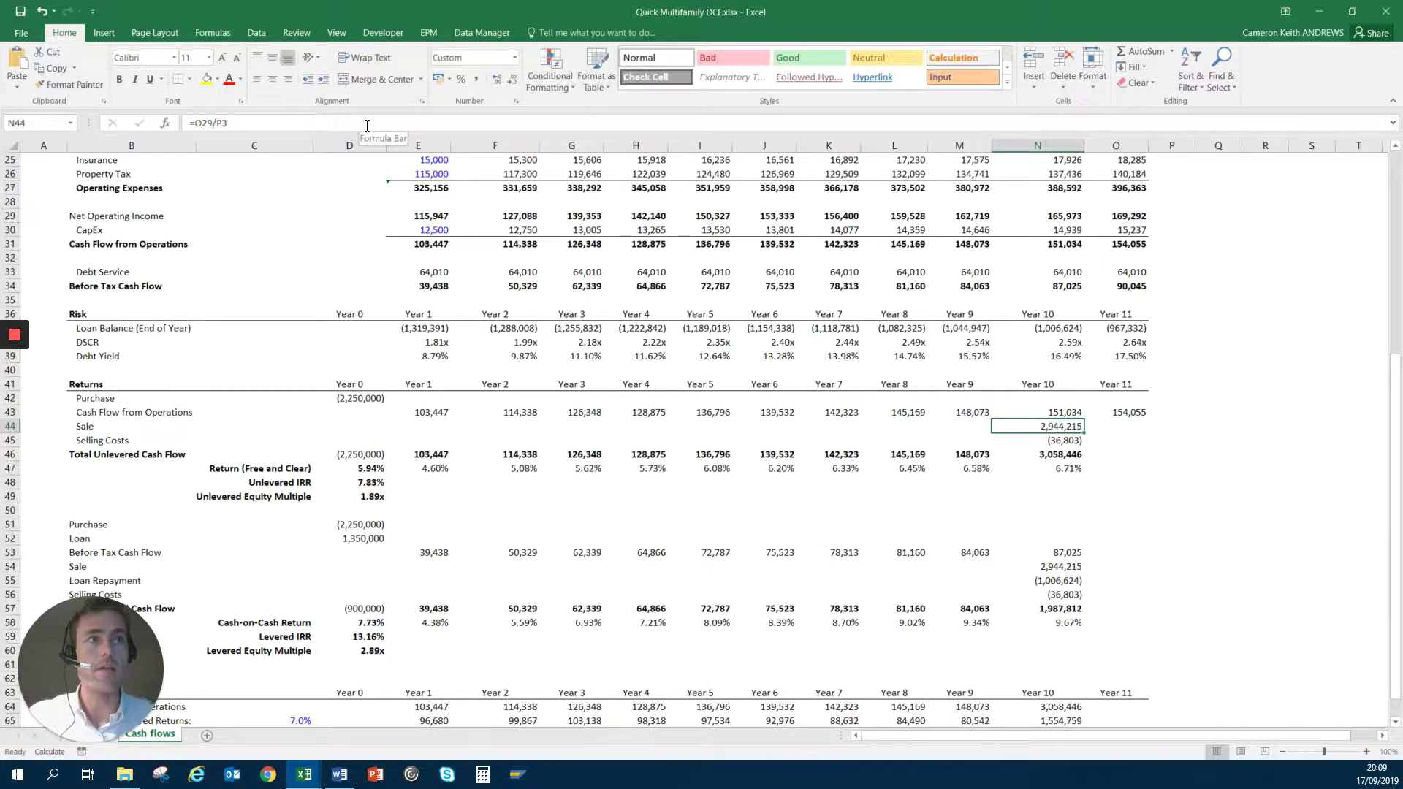
key("Right")
key("Right")
key("ctrl+Up")
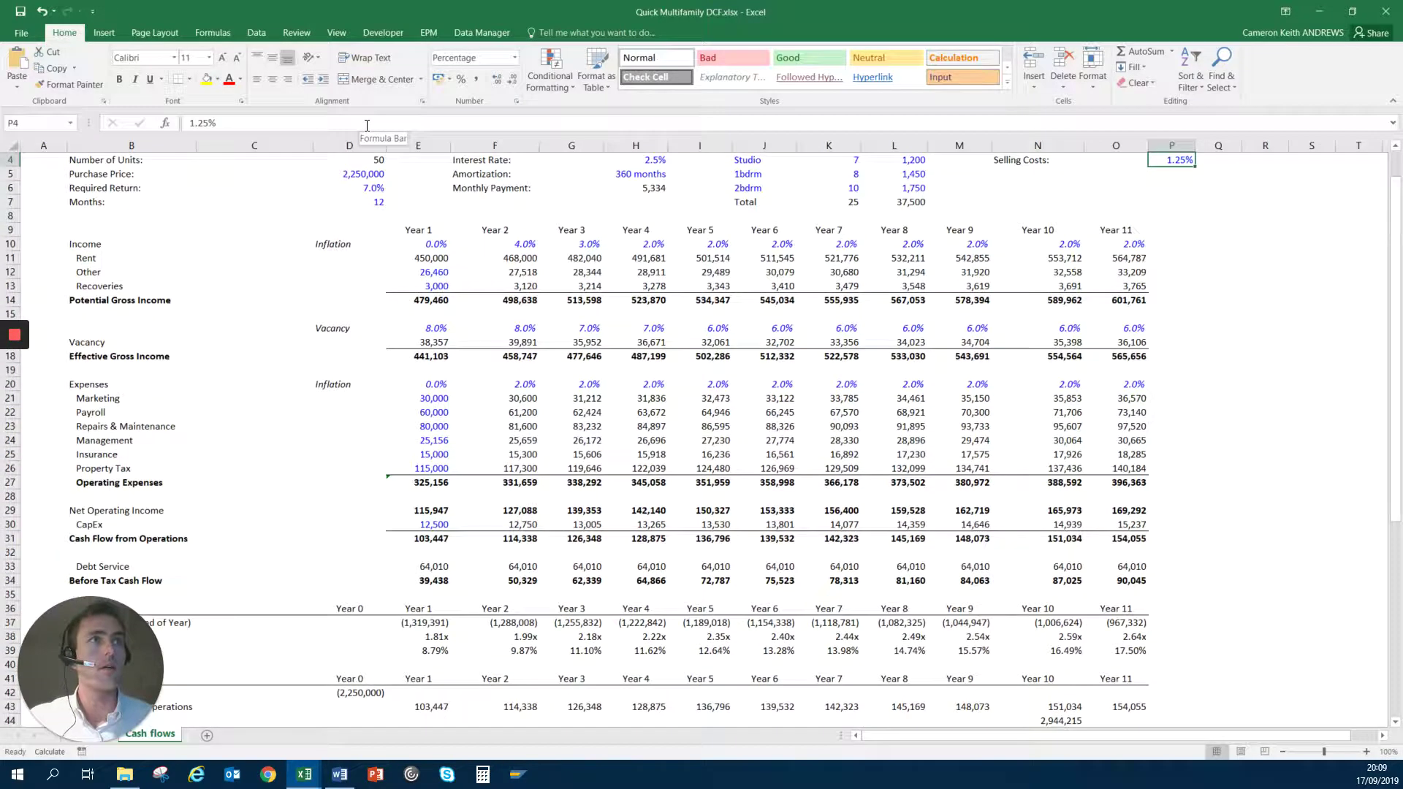
key("Up")
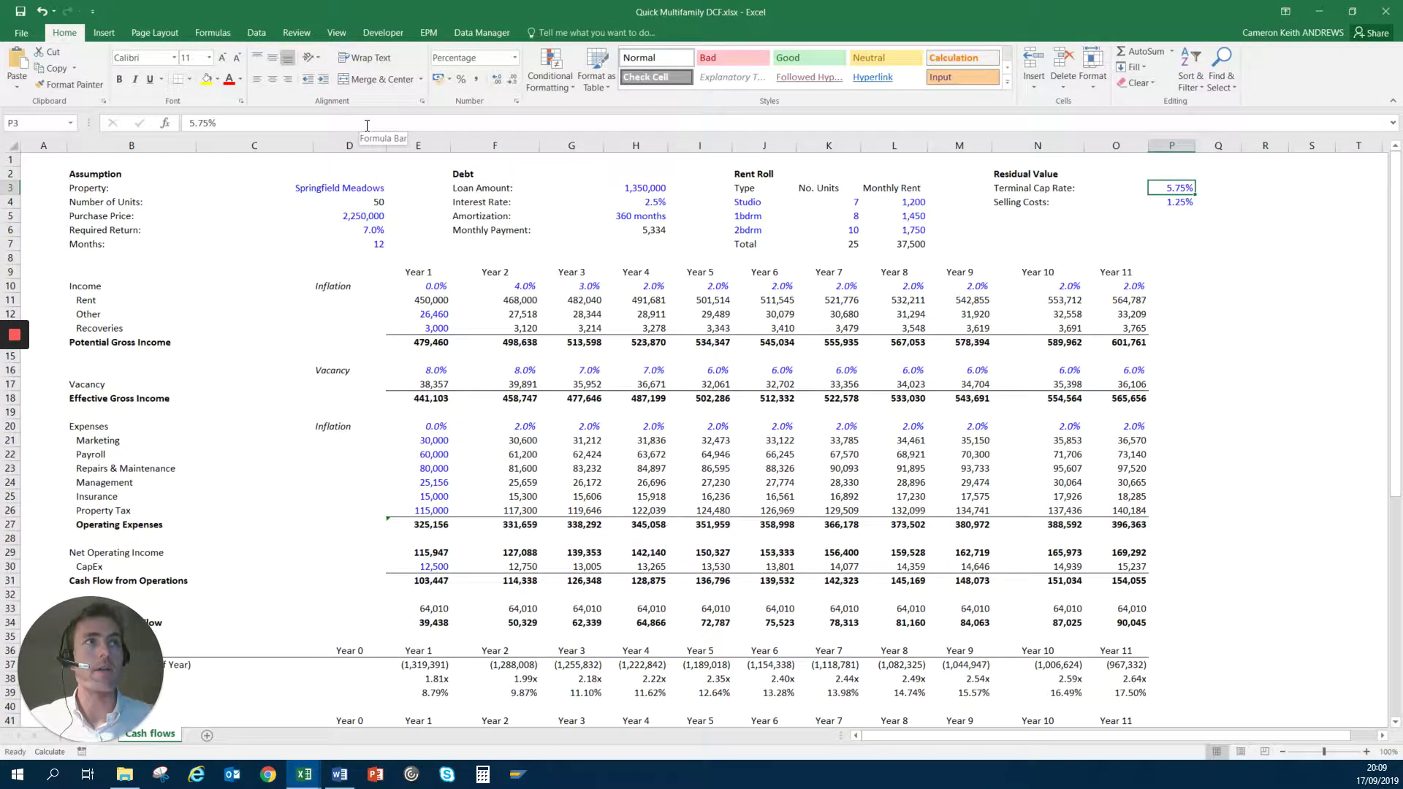
key("Down")
key("Down")
key("Down")
key("Down")
key("Down")
key("Down")
key("Down")
key("Down")
key("Down")
key("Down")
key("Down")
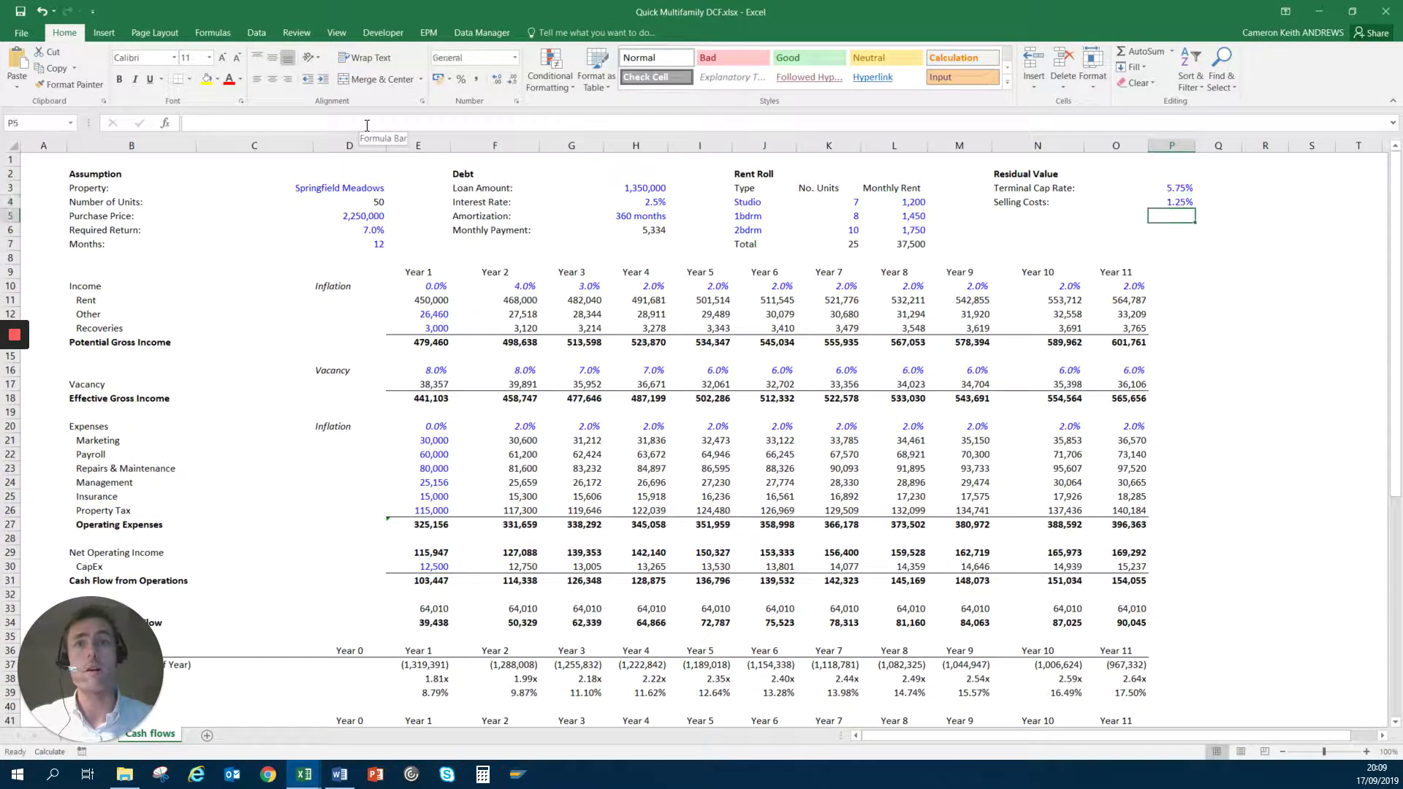
key("Down")
key("Down")
key("Down")
key("Down")
key("Down")
key("Down")
key("Down")
key("Down")
key("Down")
key("Down")
key("Down")
key("Down")
key("Down")
key("Down")
key("Down")
key("Down")
key("Down")
key("Down")
key("Down")
key("Down")
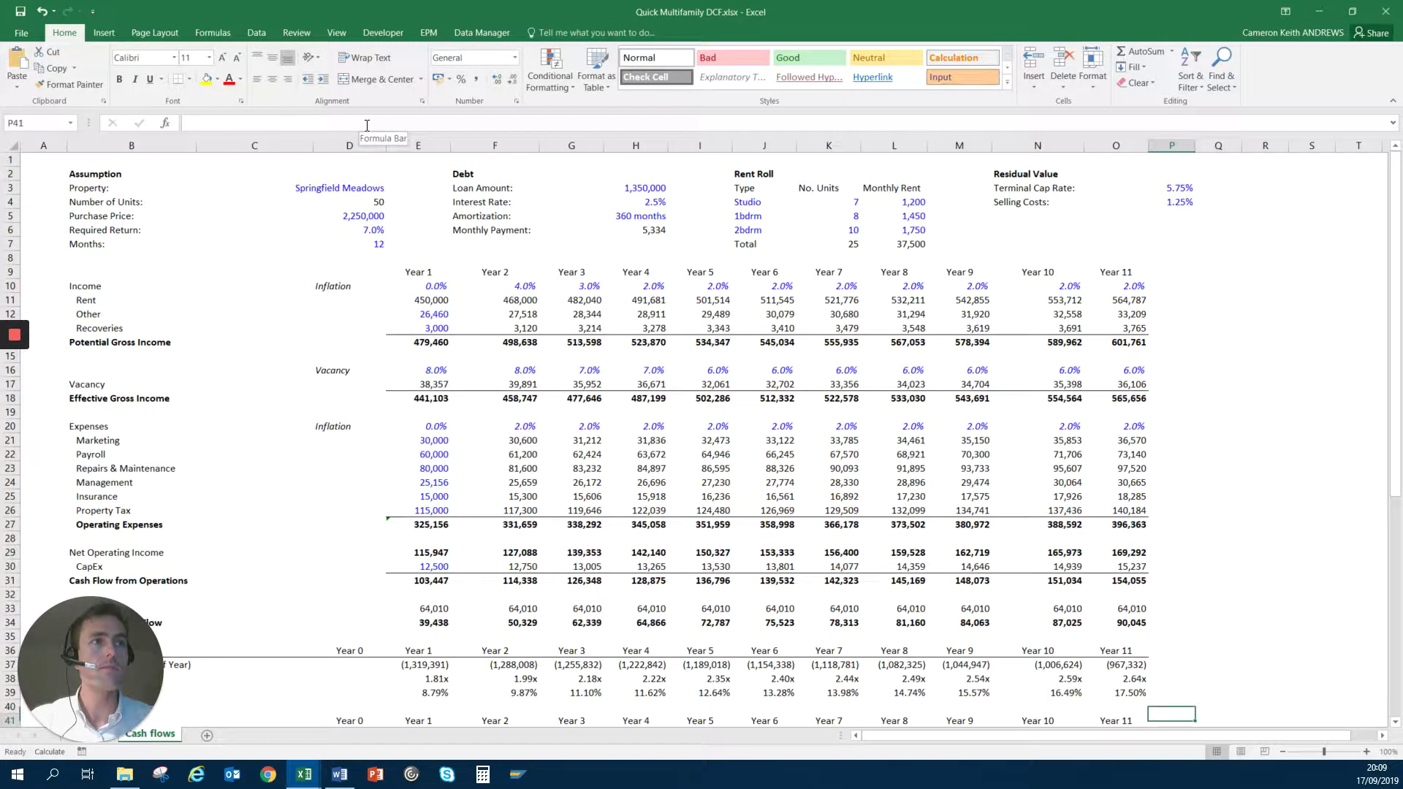
key("Left")
key("Left")
key("Up")
key("Up")
key("Up")
key("Up")
key("Up")
key("Up")
key("Up")
key("Up")
key("Up")
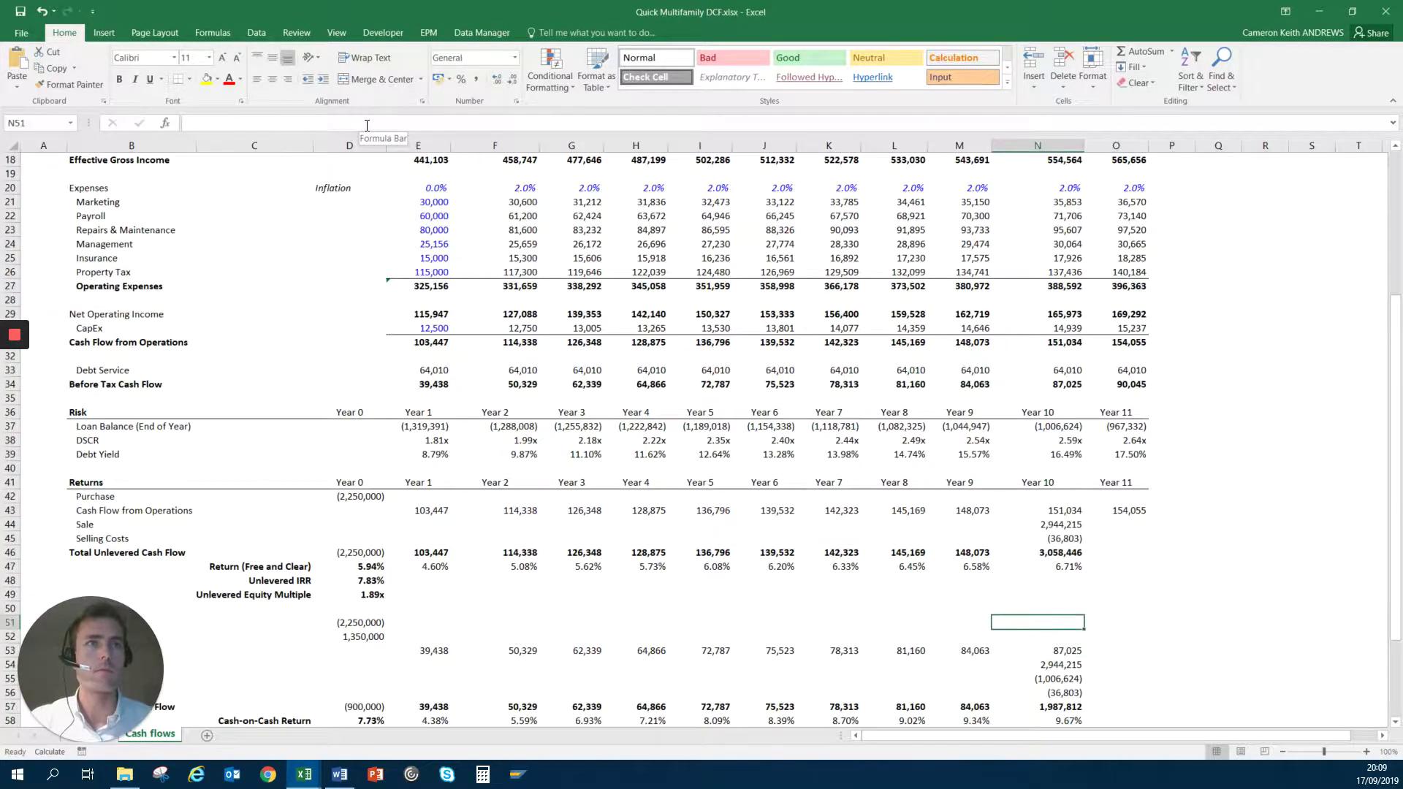
key("ctrl+Left")
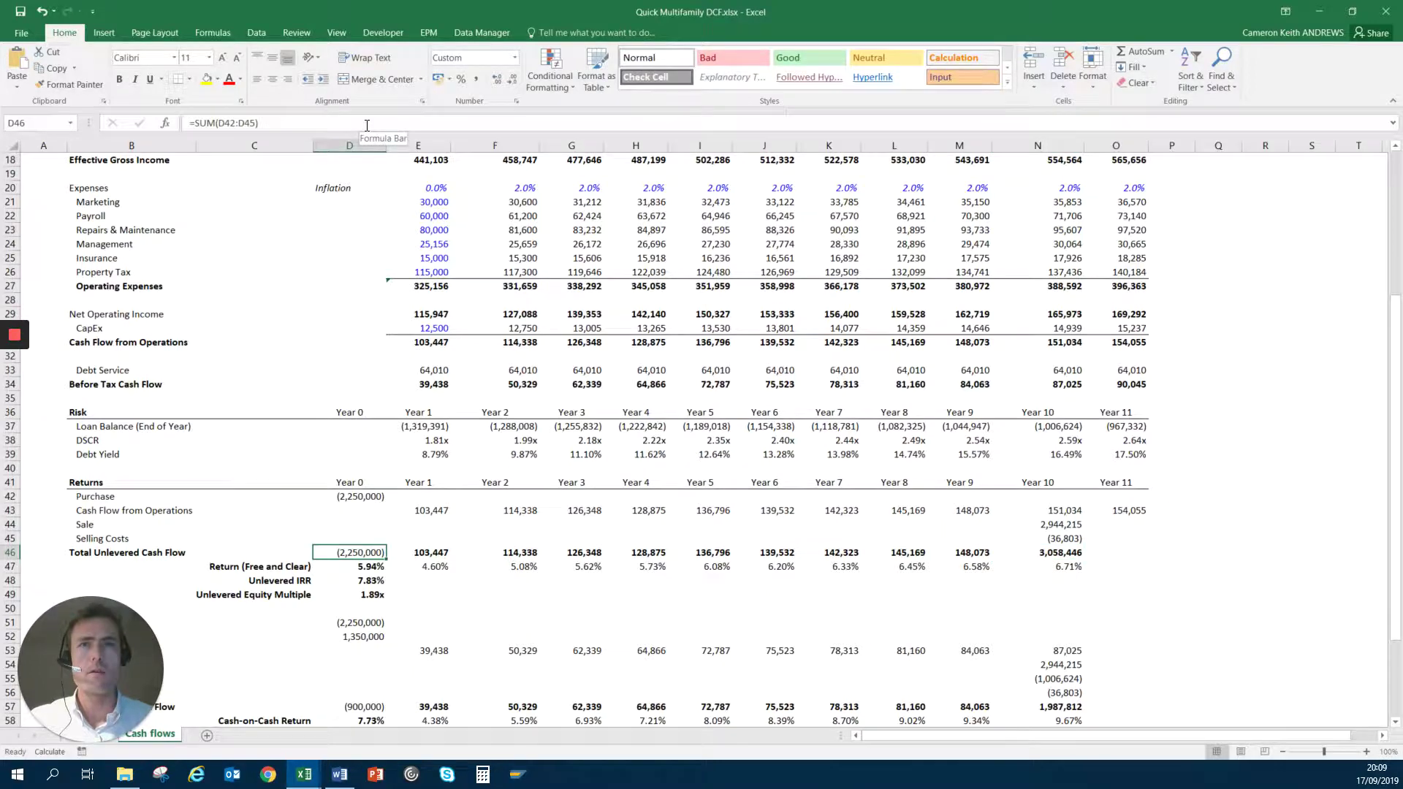
key("Down")
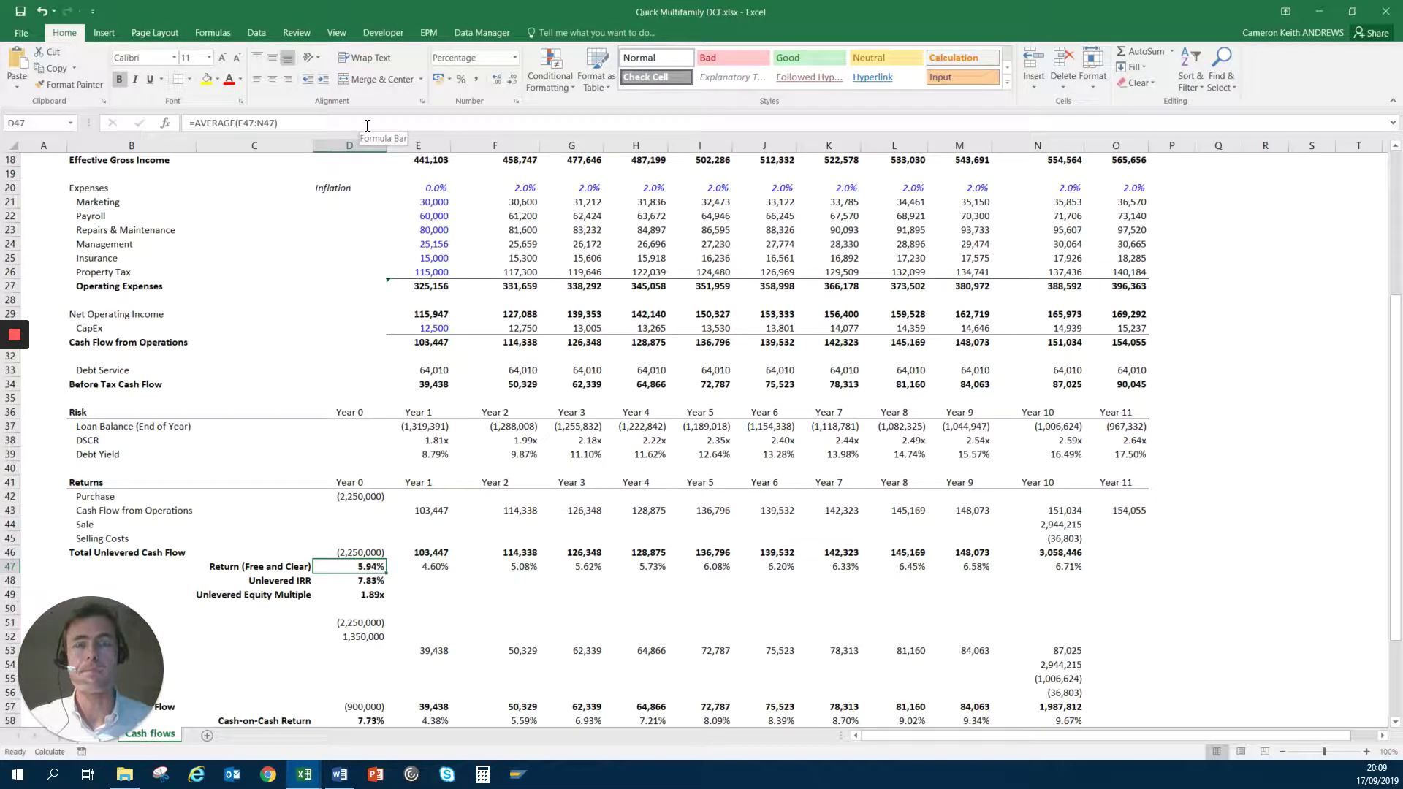
key("Left")
key("Right")
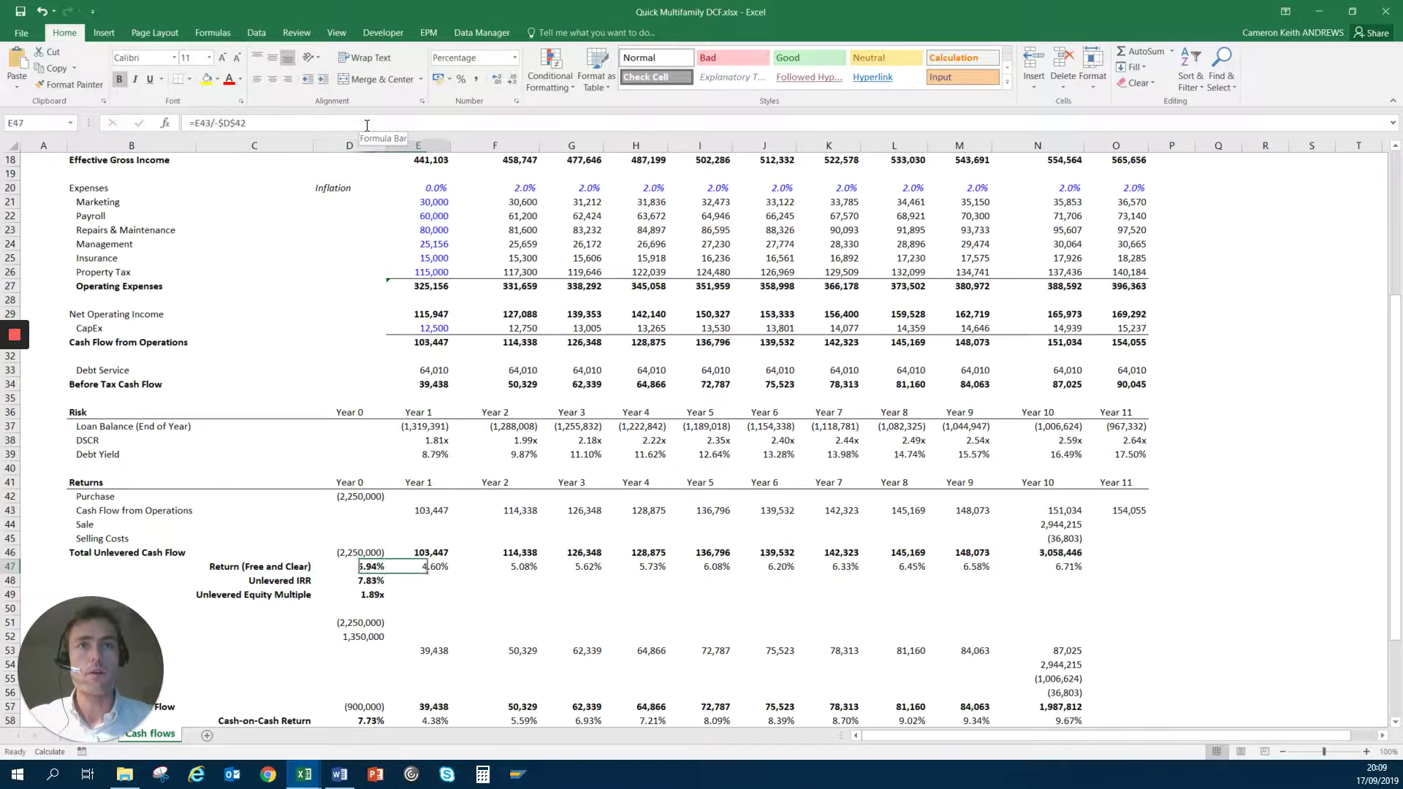
key("Left")
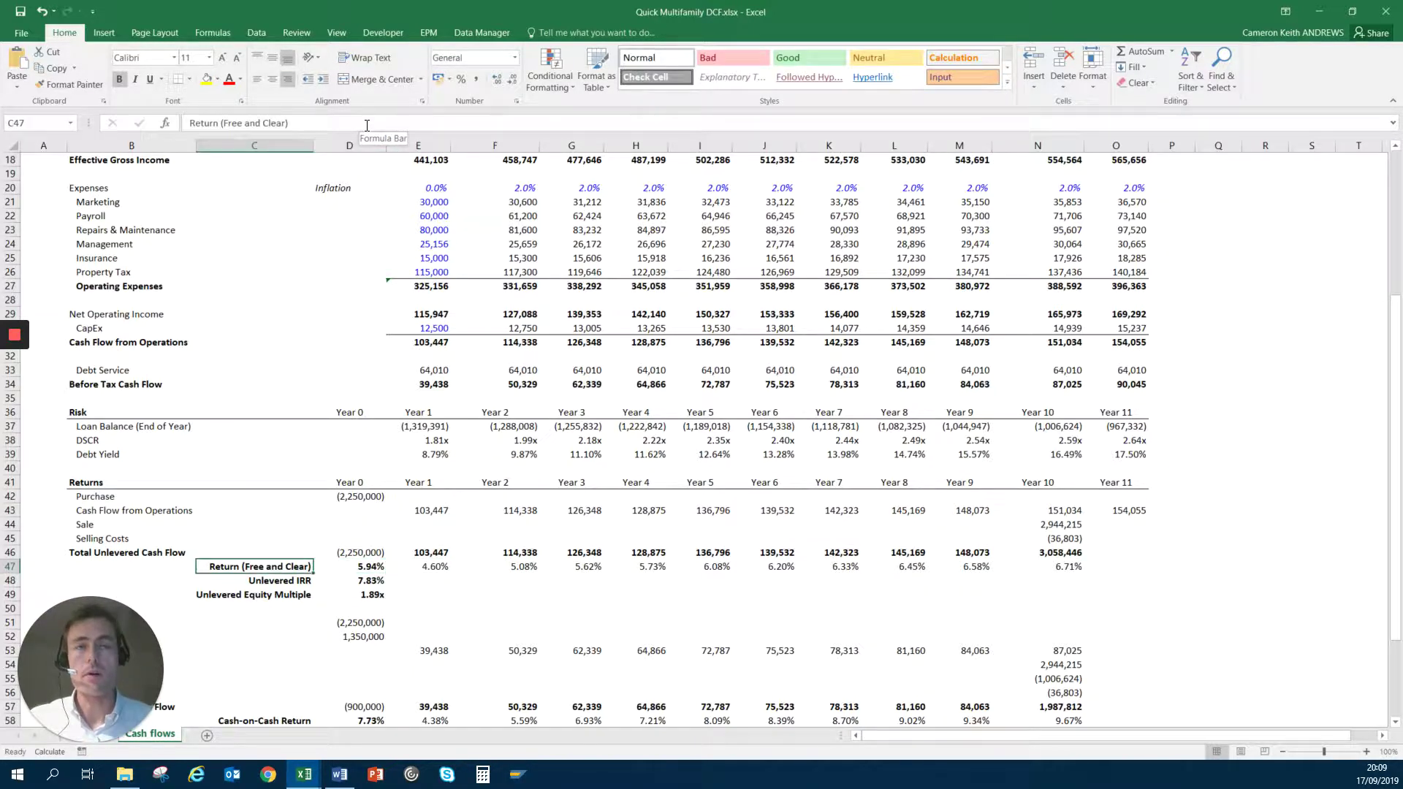
key("Right")
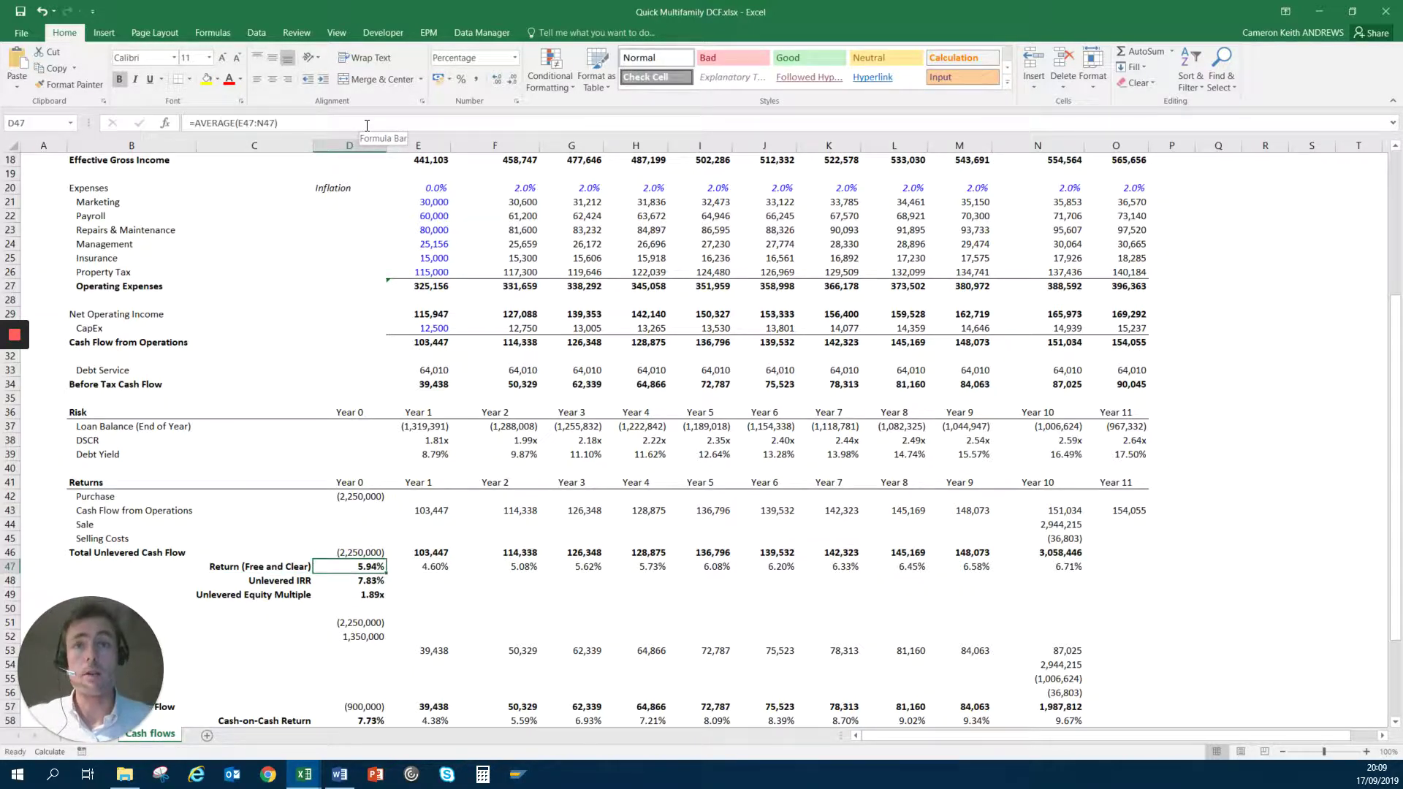
key("Right")
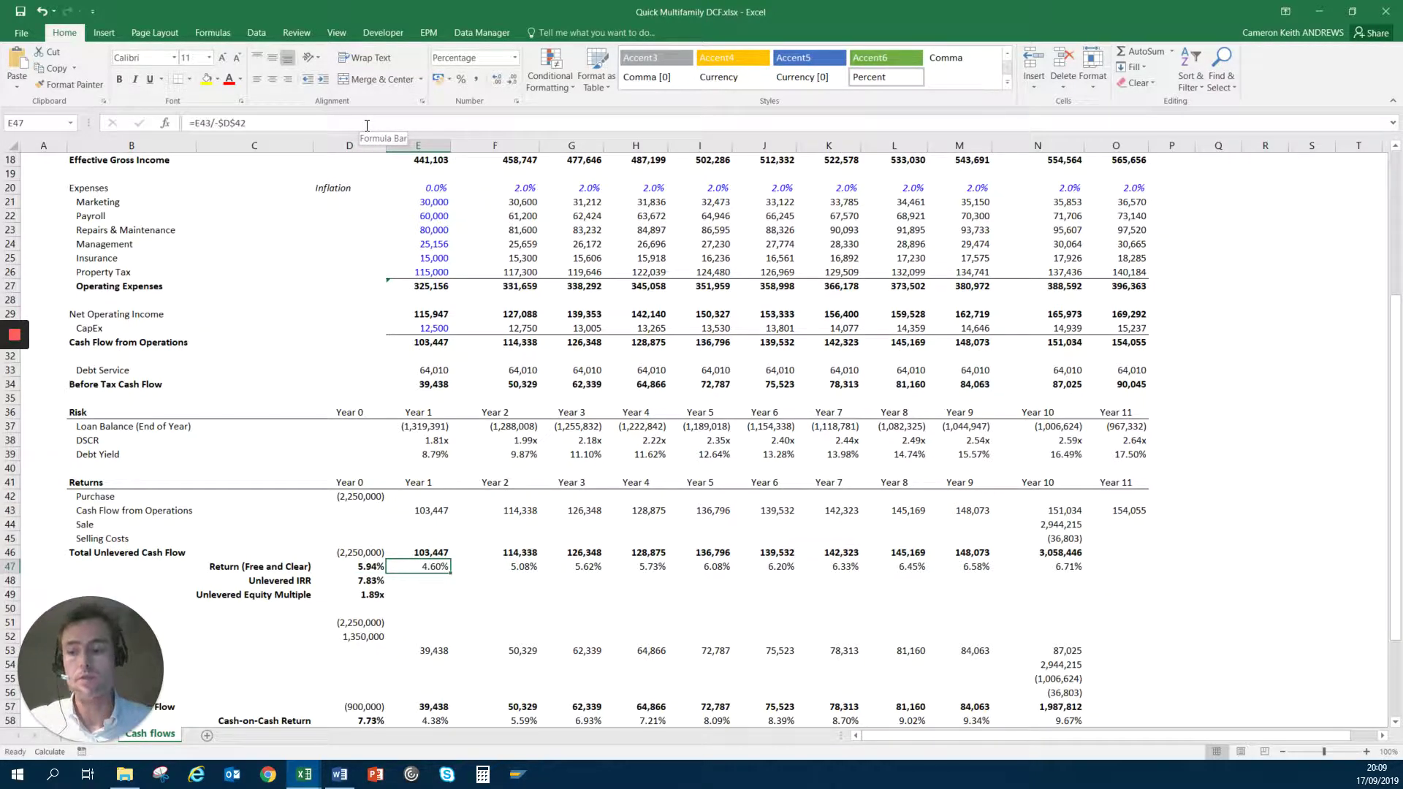
key("shift+space")
key("shift+Up")
key("shift+Up")
key("shift+Up")
key("shift+Up")
key("shift+Up")
key("shift+Up")
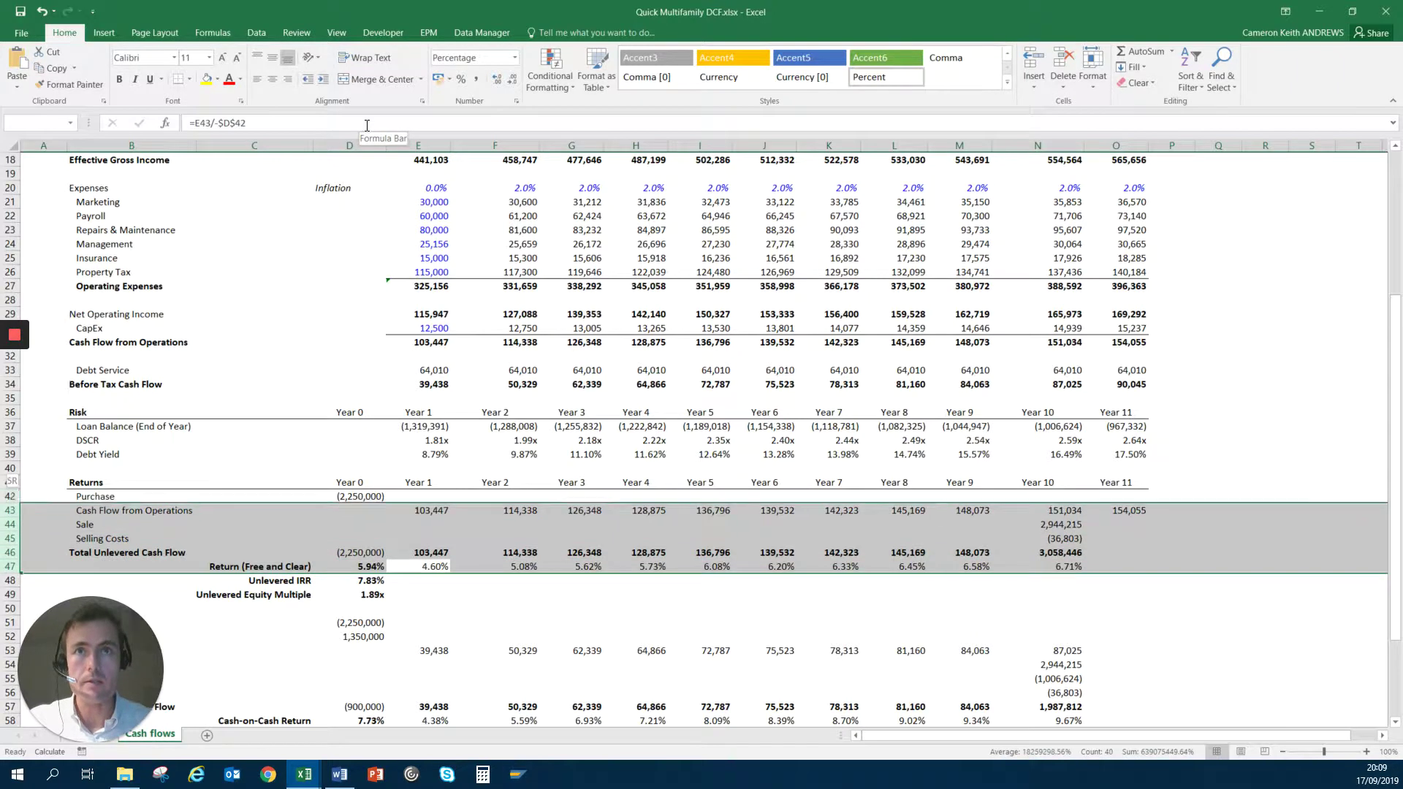
key("Up")
key("Up")
key("Up")
key("Up")
key("Up")
key("Up")
key("Up")
key("Up")
key("Up")
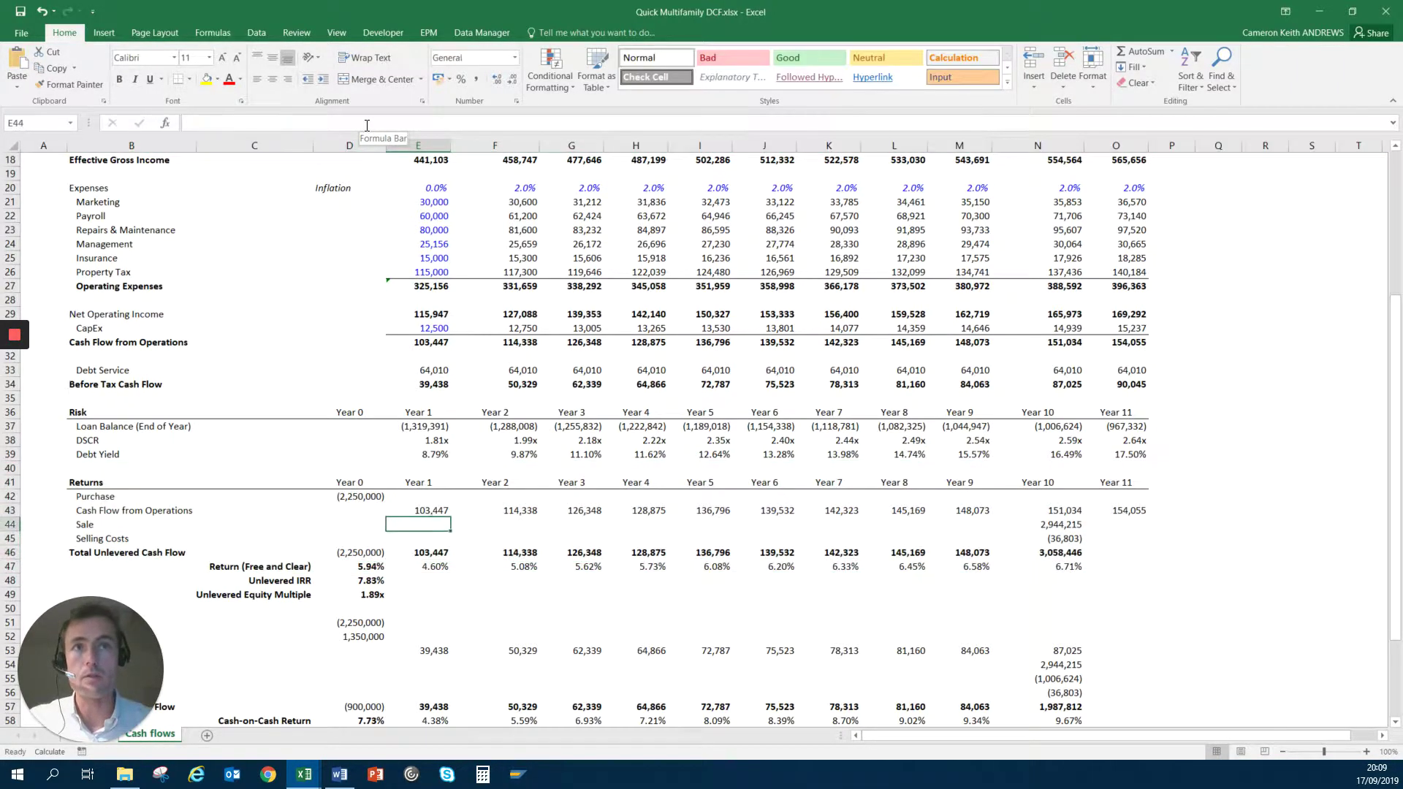
key("Up")
key("Up")
key("Up")
key("Up")
key("Up")
key("shift+space")
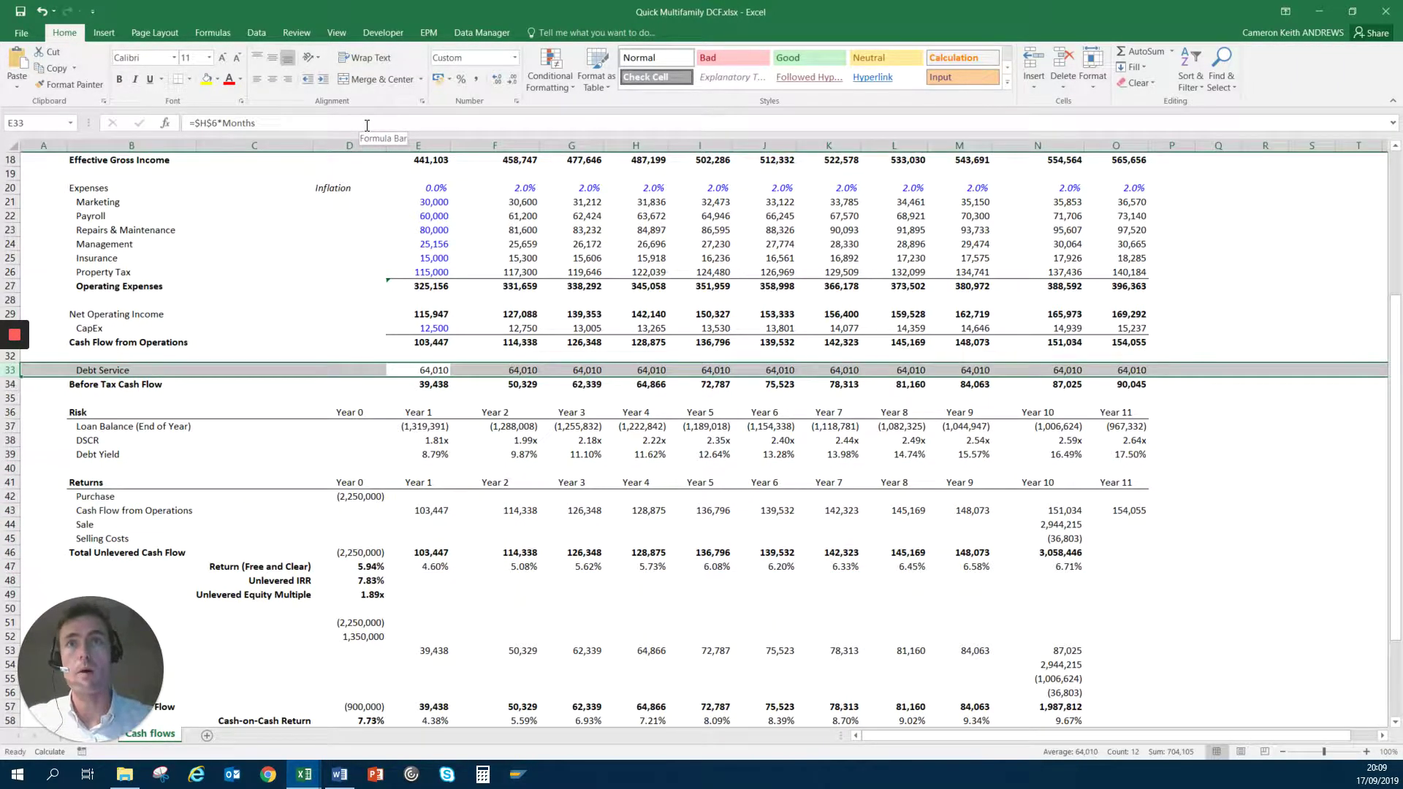
key("Down")
key("Down")
key("Down")
key("Down")
key("Down")
key("Down")
key("Down")
key("Down")
key("Down")
key("Down")
key("Down")
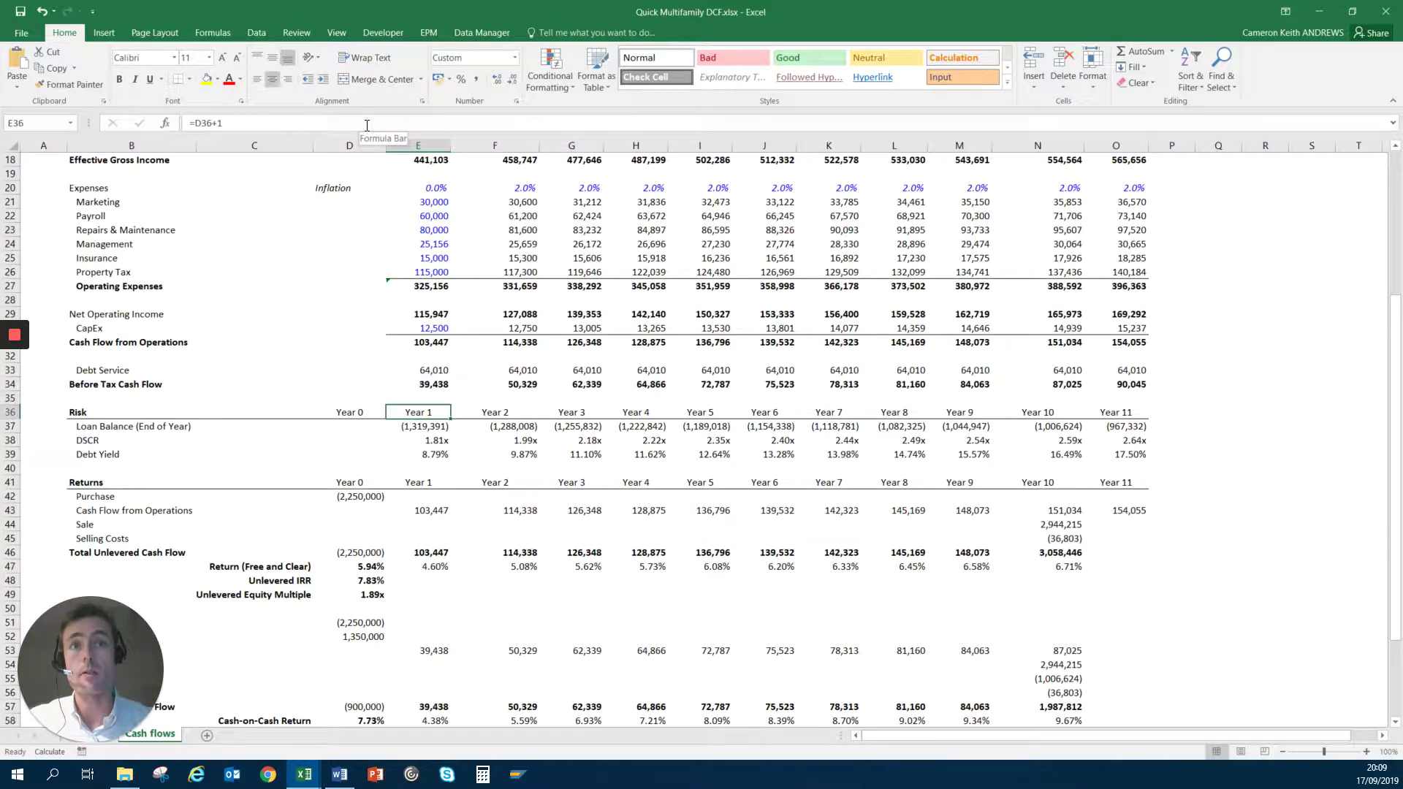
key("Down")
key("Down")
key("Down")
key("Down")
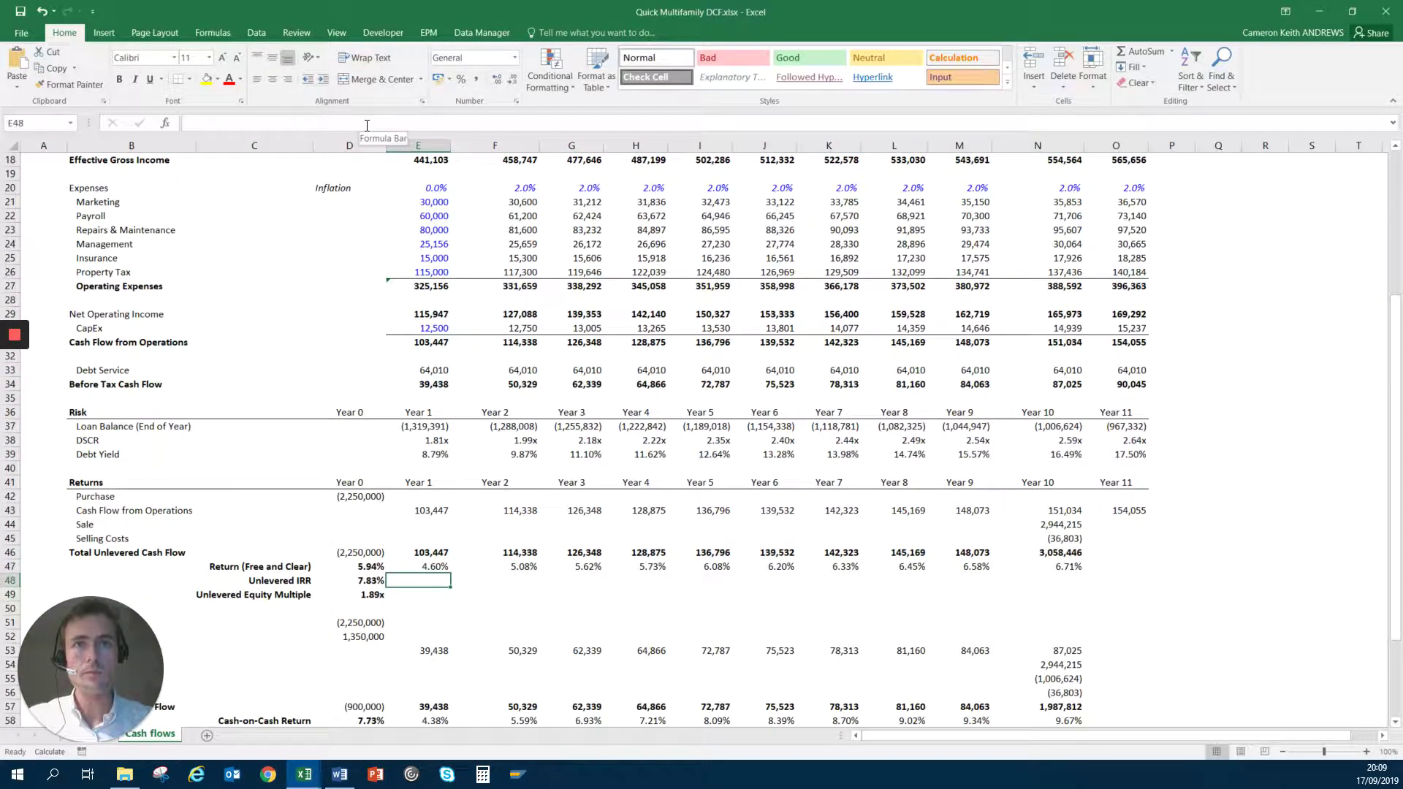
key("Left")
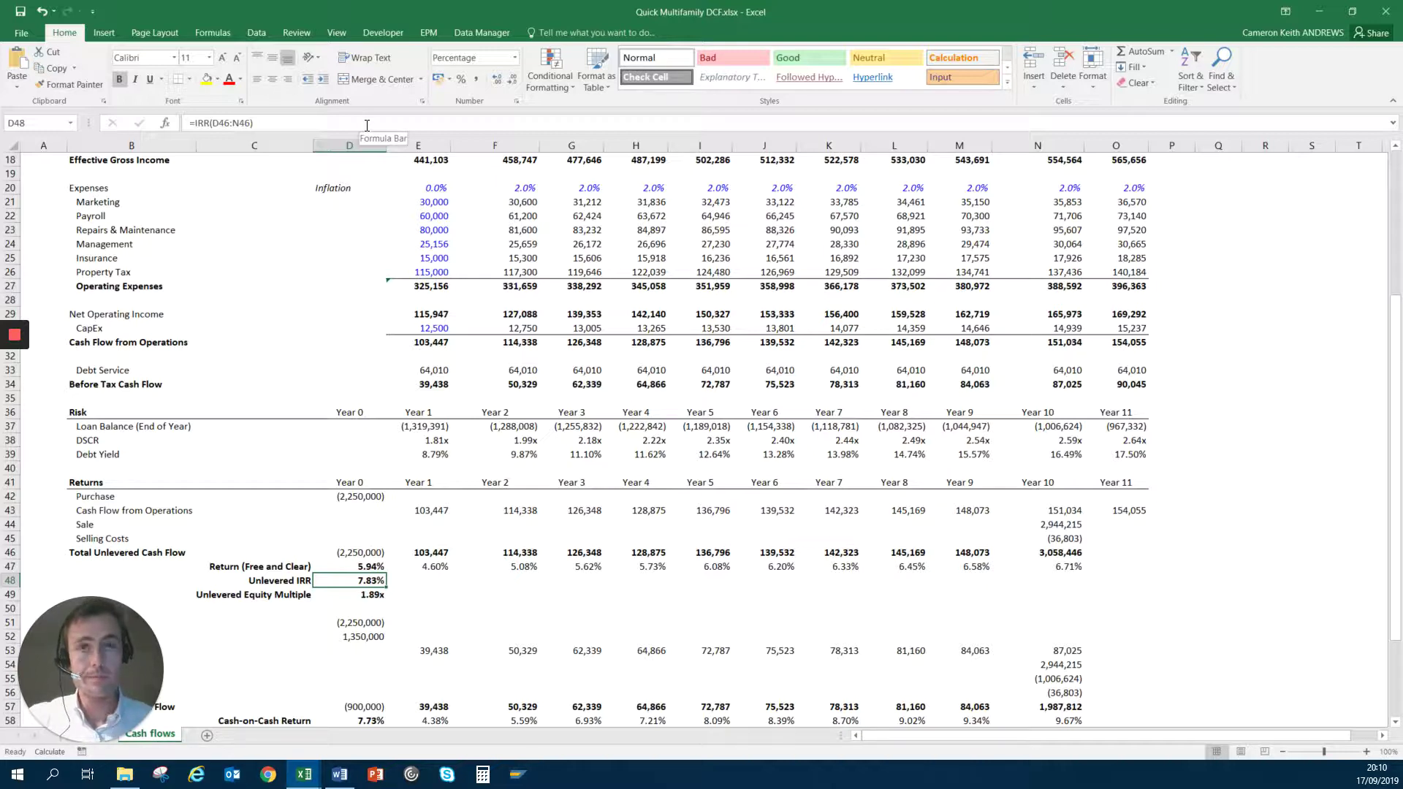
key("Down")
- Append ' (Project Multiple)' to the Unlevered Equity Multiple label in C49
key("Left")
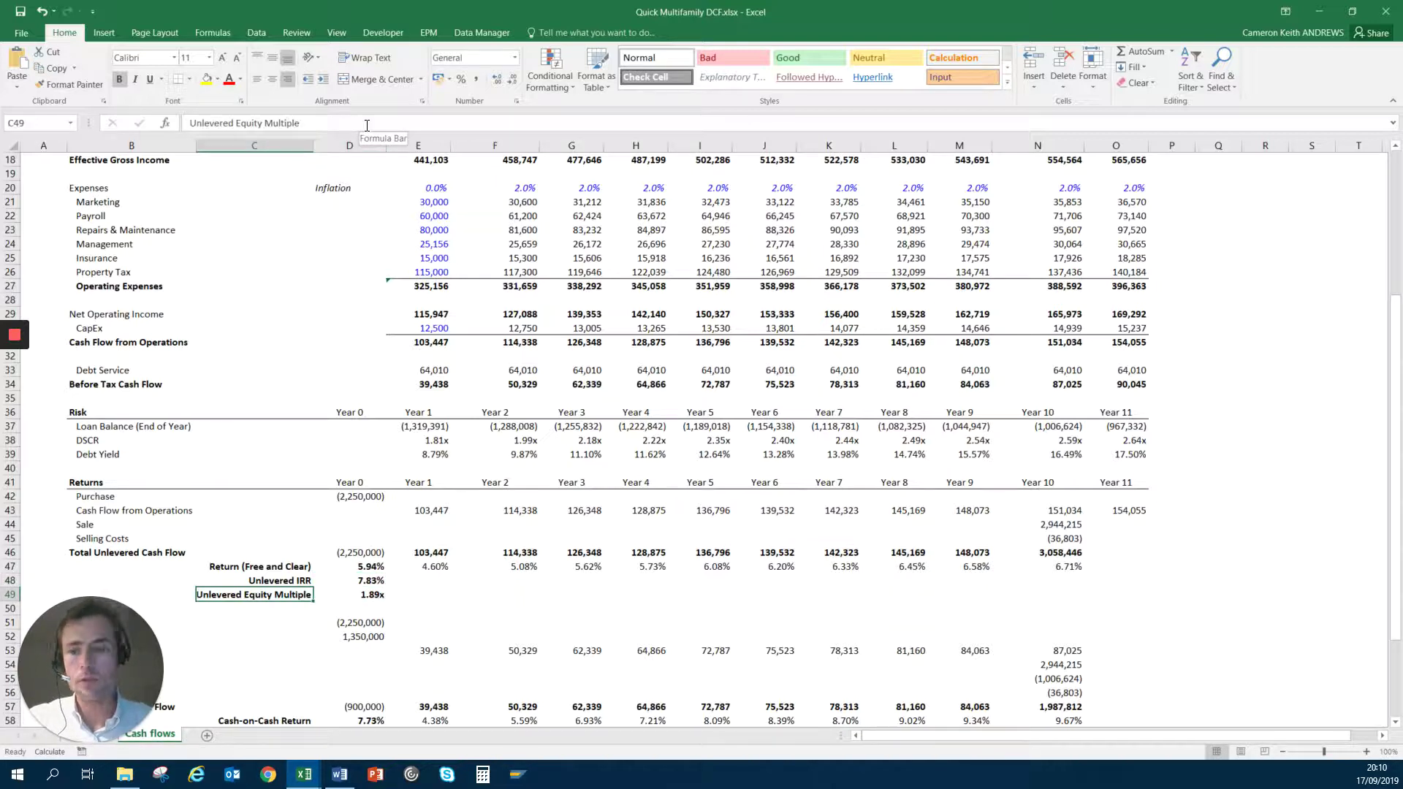
key("F2")
type("(")
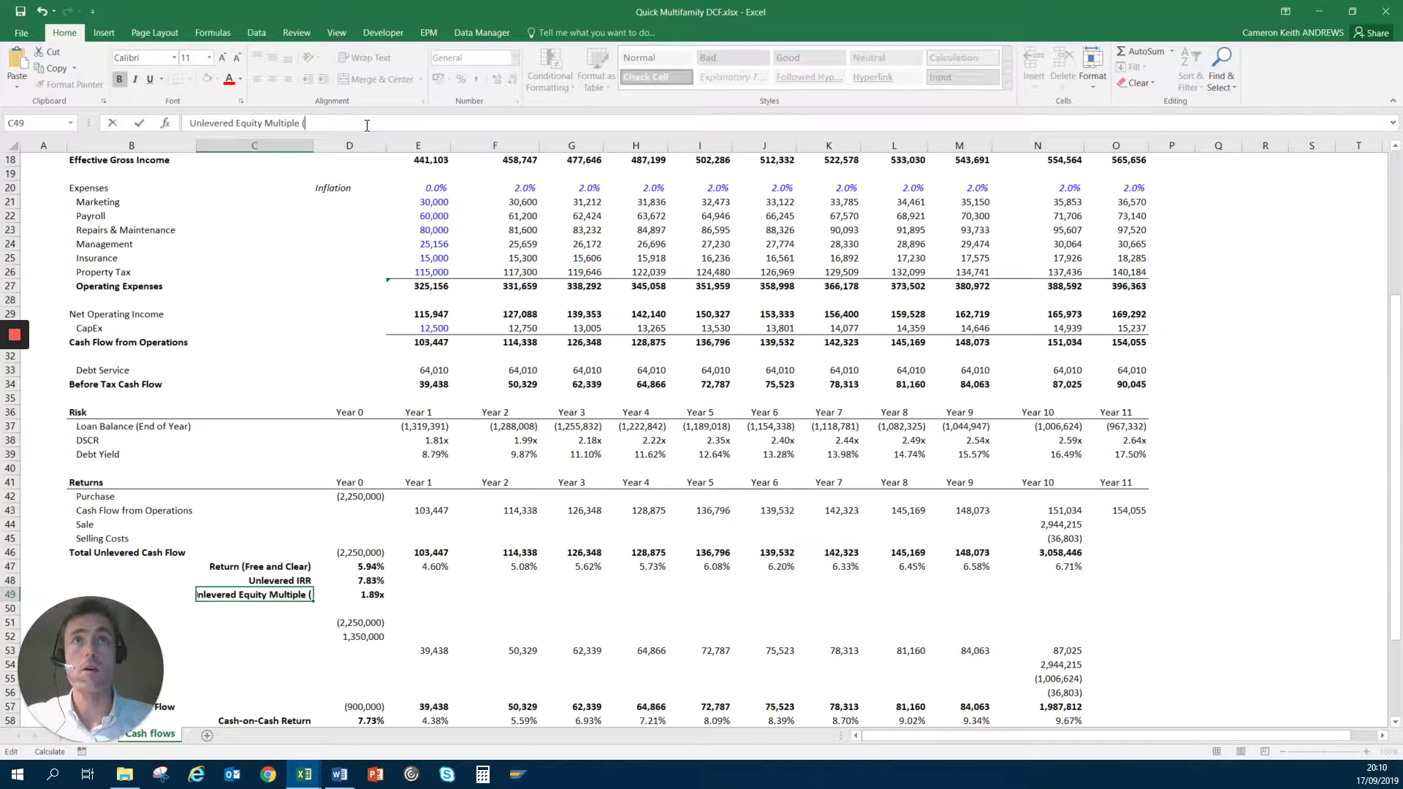
type("Proje")
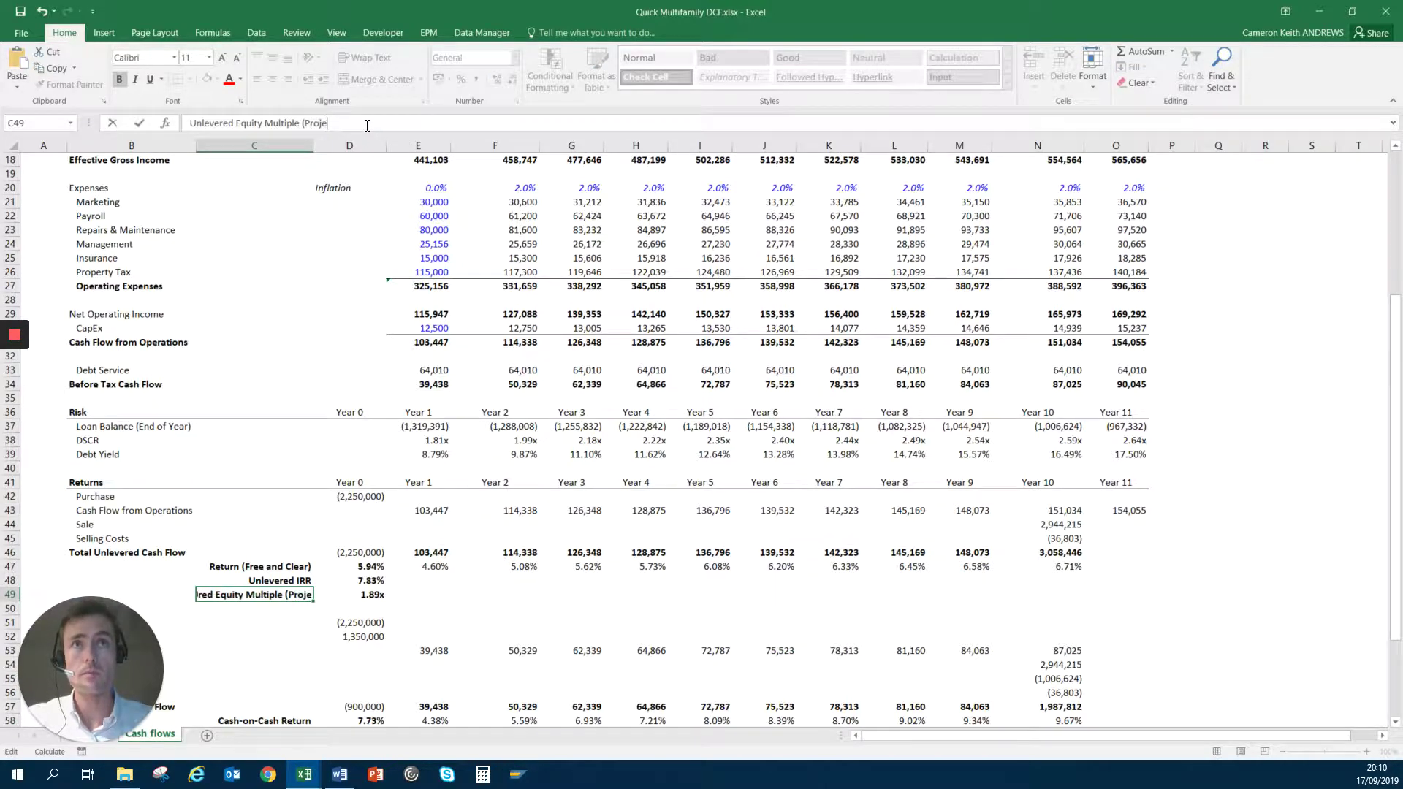
type("ct MU")
key("BackSpace")
type("ultiple)")
key("ctrl+Return")
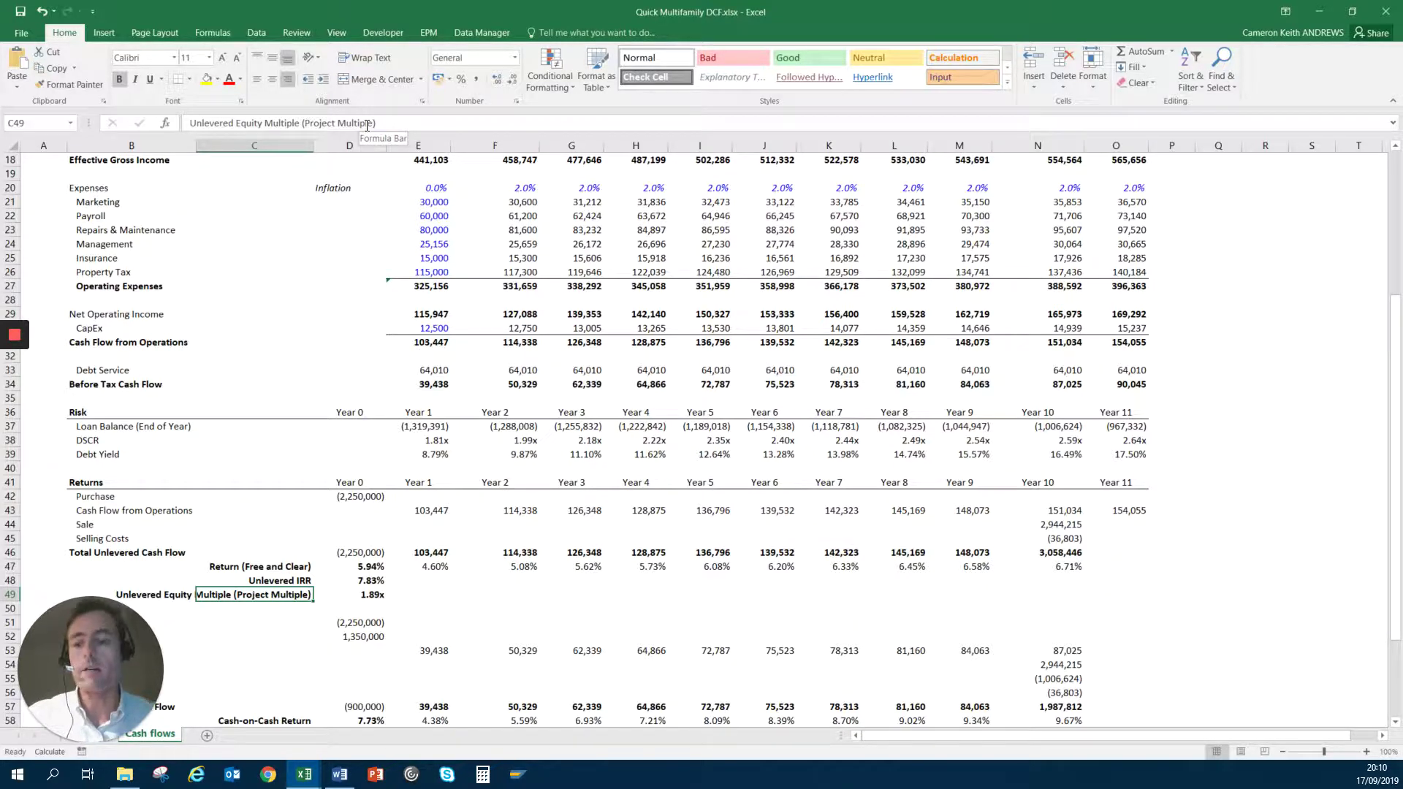
- Review the 1.89x multiple's SUMIF formula over D46:N46, leaving it unchanged
key("Right")
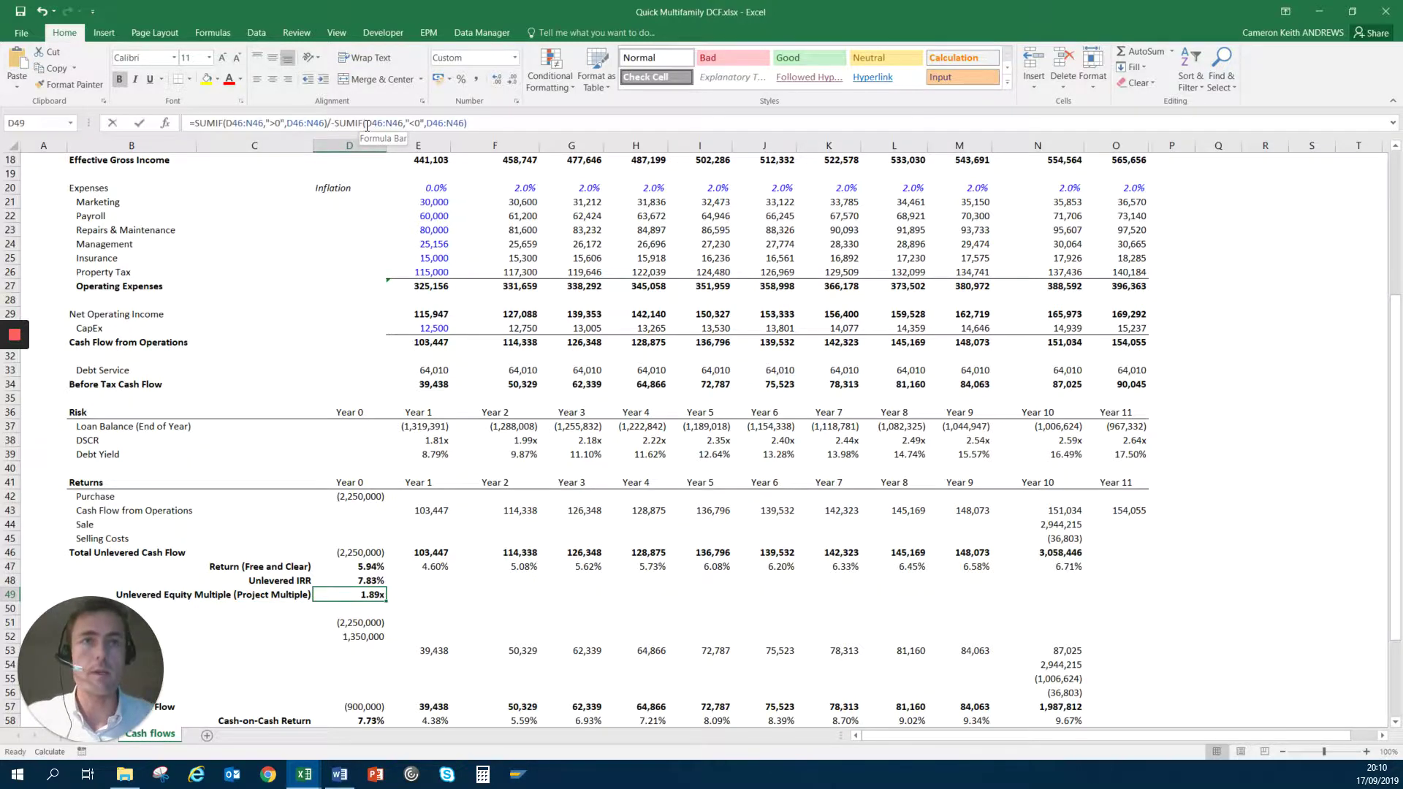
key("F2")
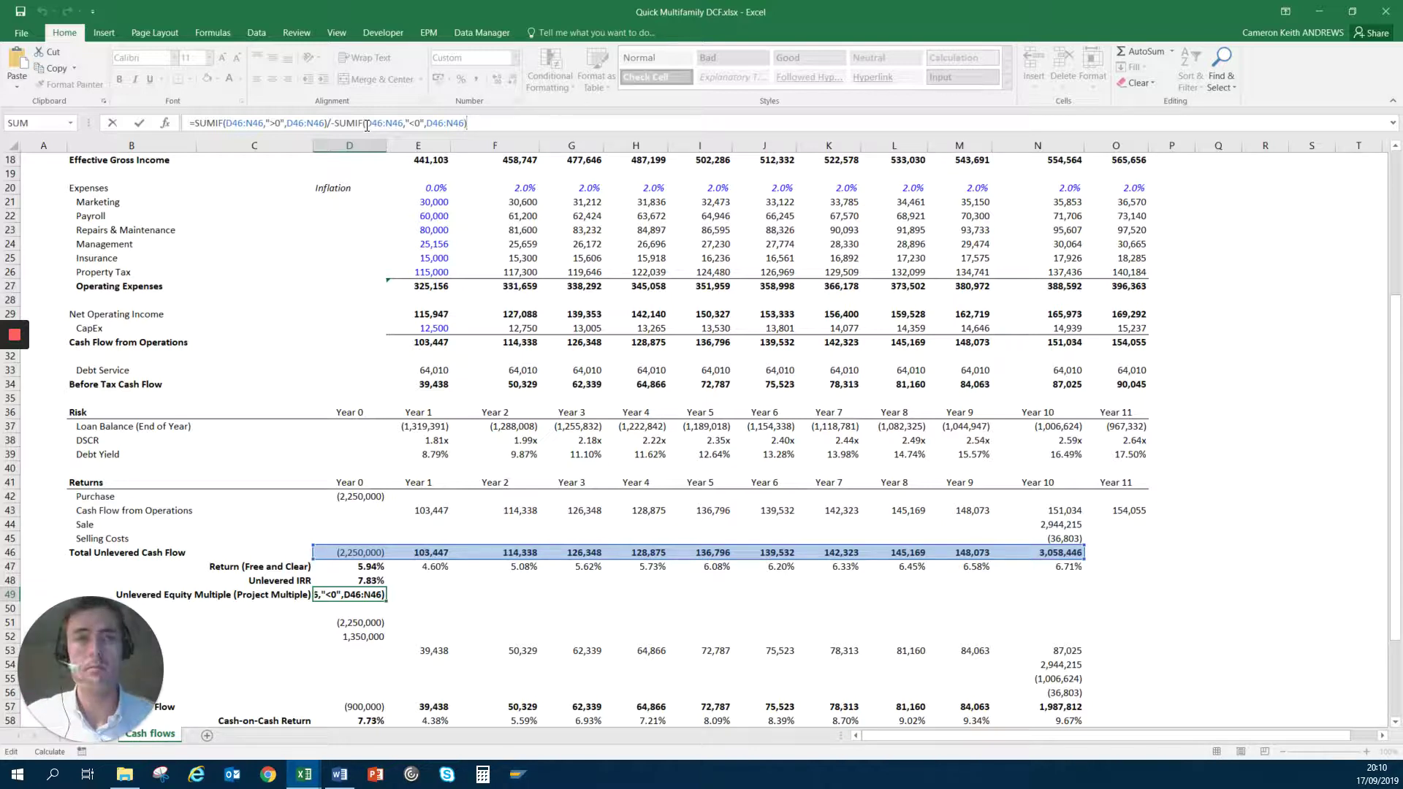
key("ctrl+Return")
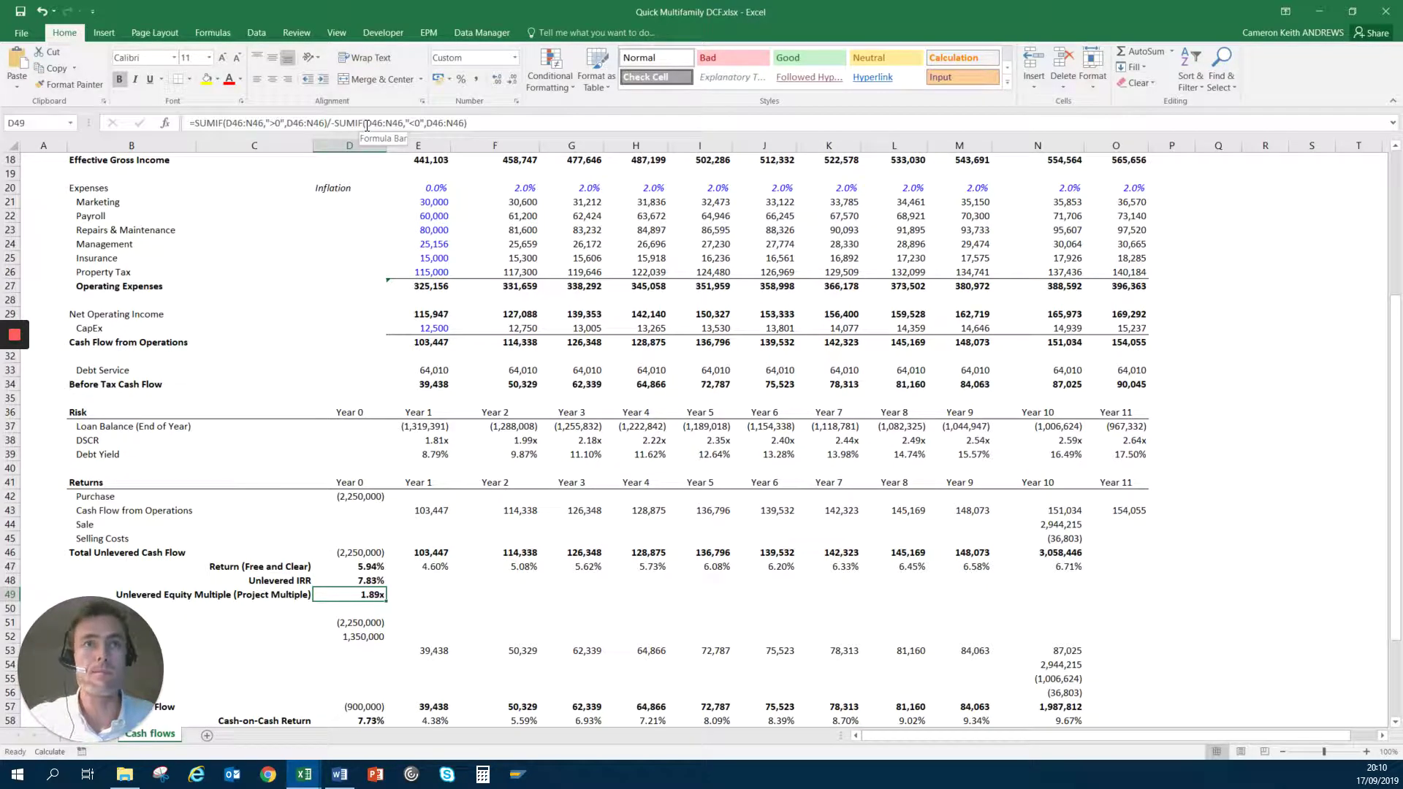
key("Down")
key("Down")
key("Down")
key("Down")
key("Down")
key("Down")
key("Down")
key("Down")
key("Down")
key("Down")
key("Down")
key("Down")
key("Down")
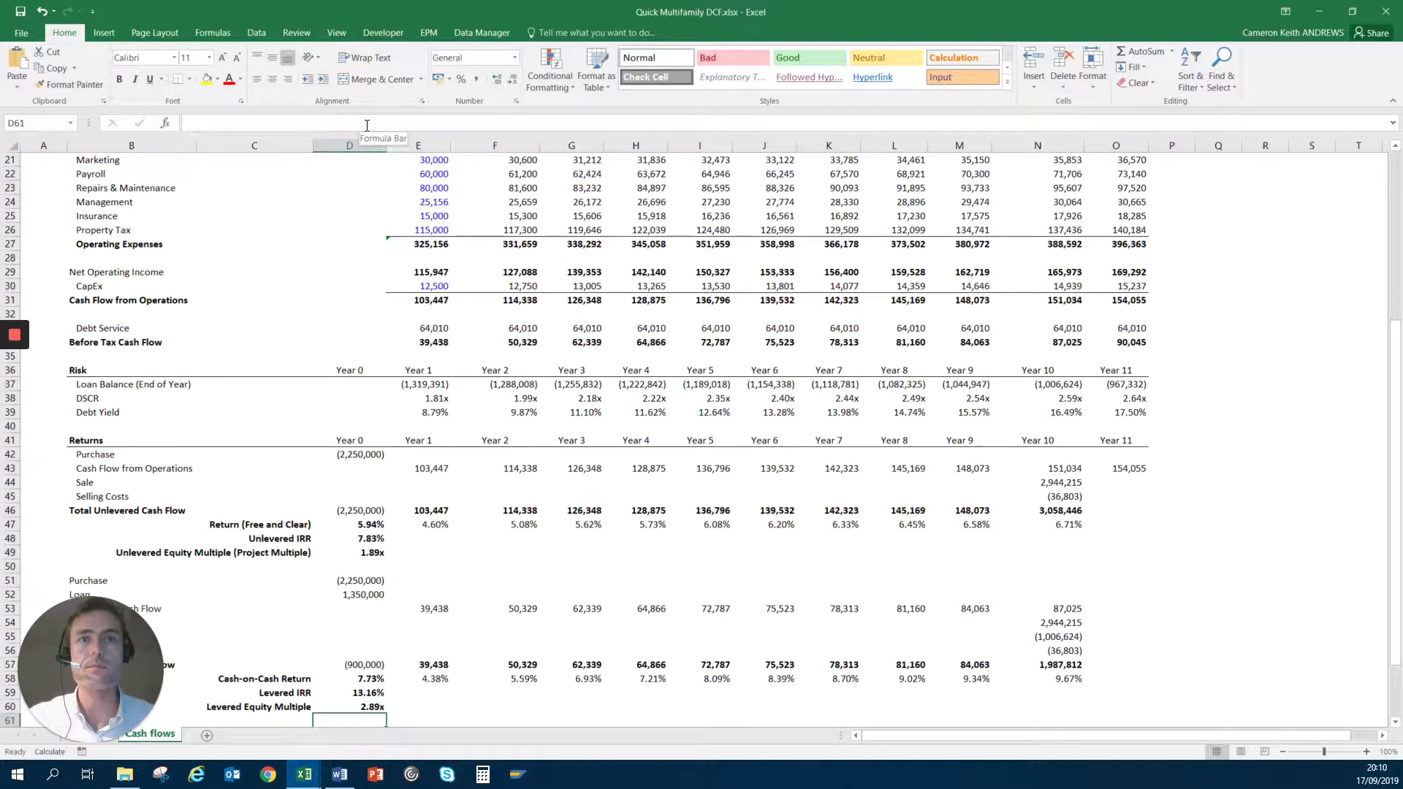
key("Down")
key("Down")
key("Down")
key("Down")
key("Down")
key("Down")
key("Down")
key("Down")
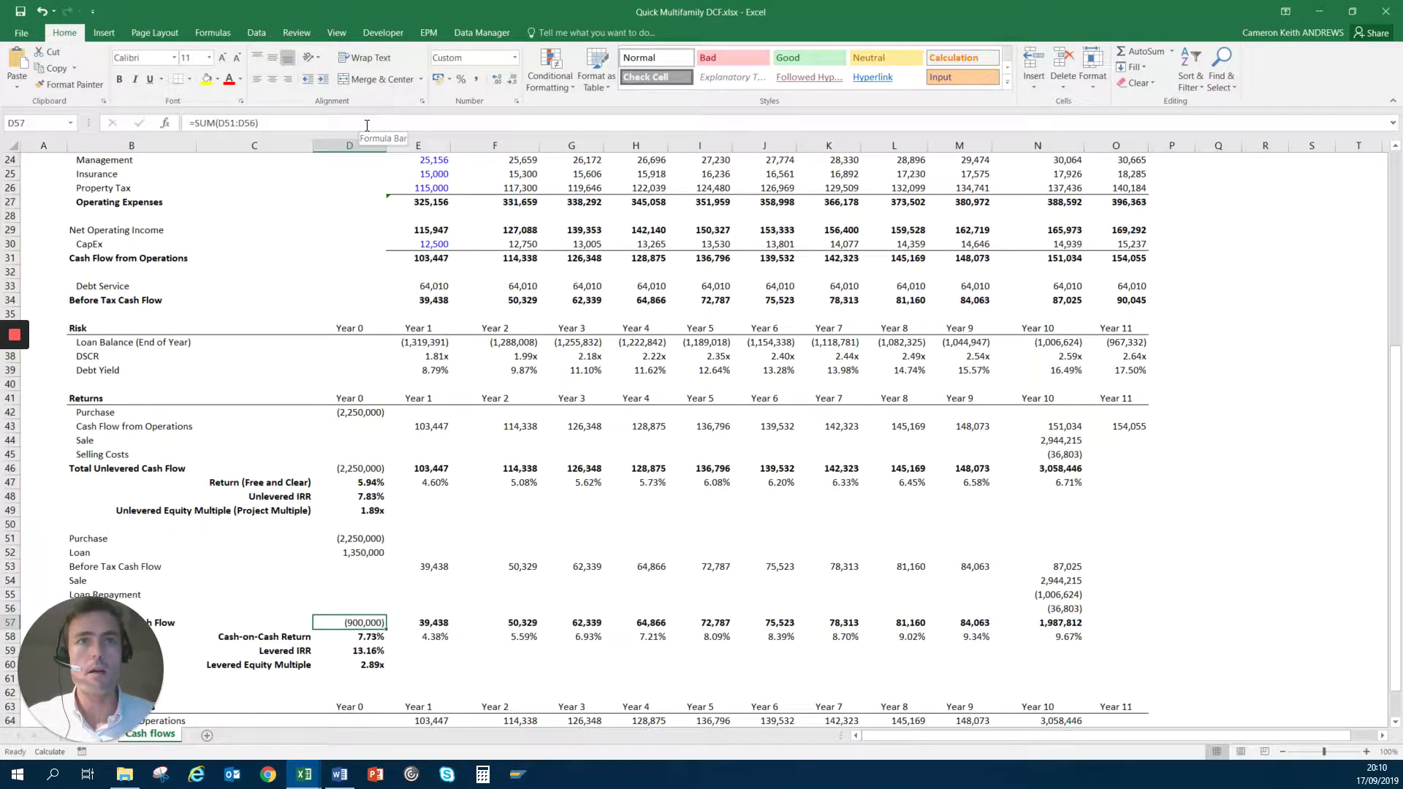
key("Up")
key("Up")
key("Up")
key("Up")
key("Up")
key("Up")
key("Up")
key("Up")
key("Up")
key("Up")
key("Up")
key("Up")
key("Up")
key("Up")
key("Up")
key("Up")
key("Up")
key("Up")
key("Up")
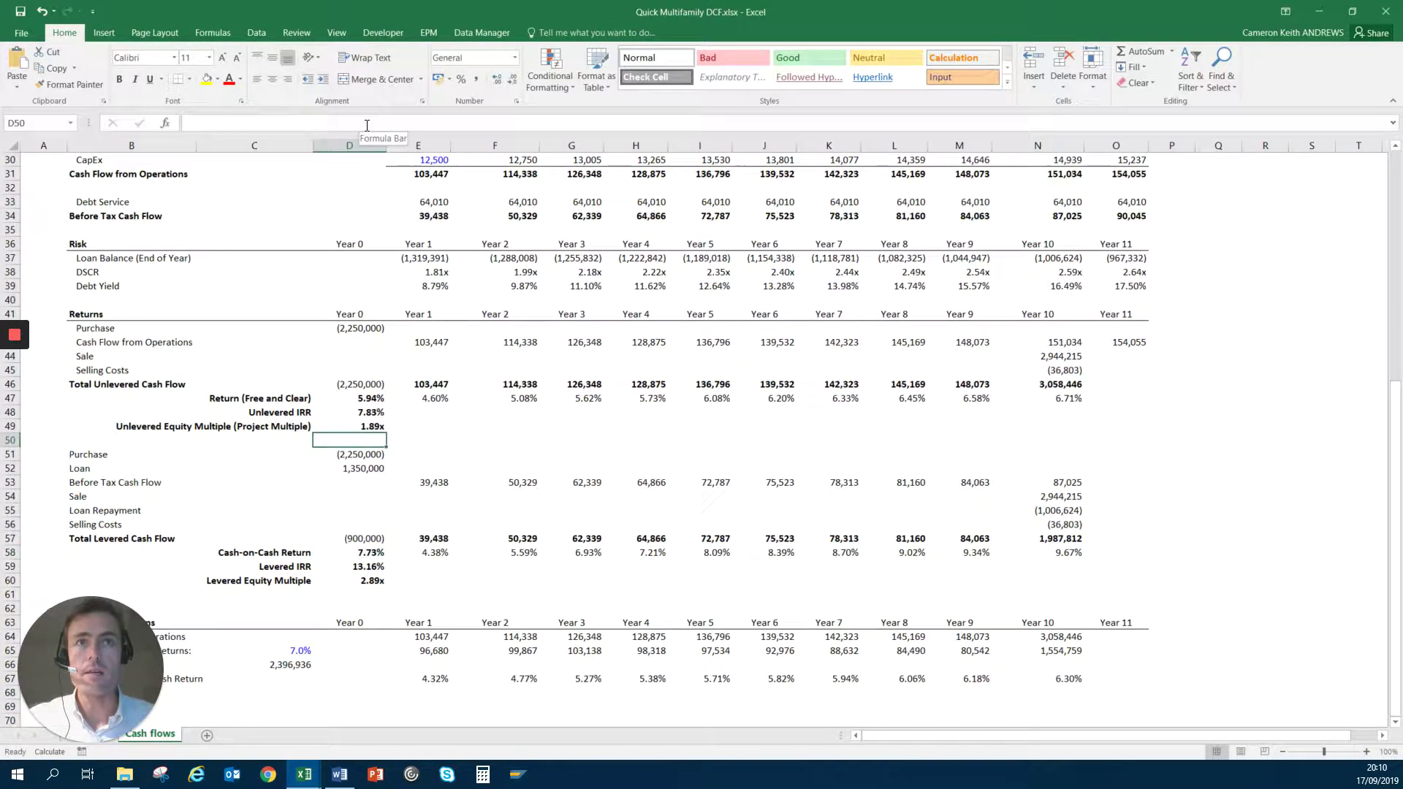
key("shift+space")
key("shift+Down")
key("shift+Down")
key("shift+Down")
key("shift+Down")
key("shift+Down")
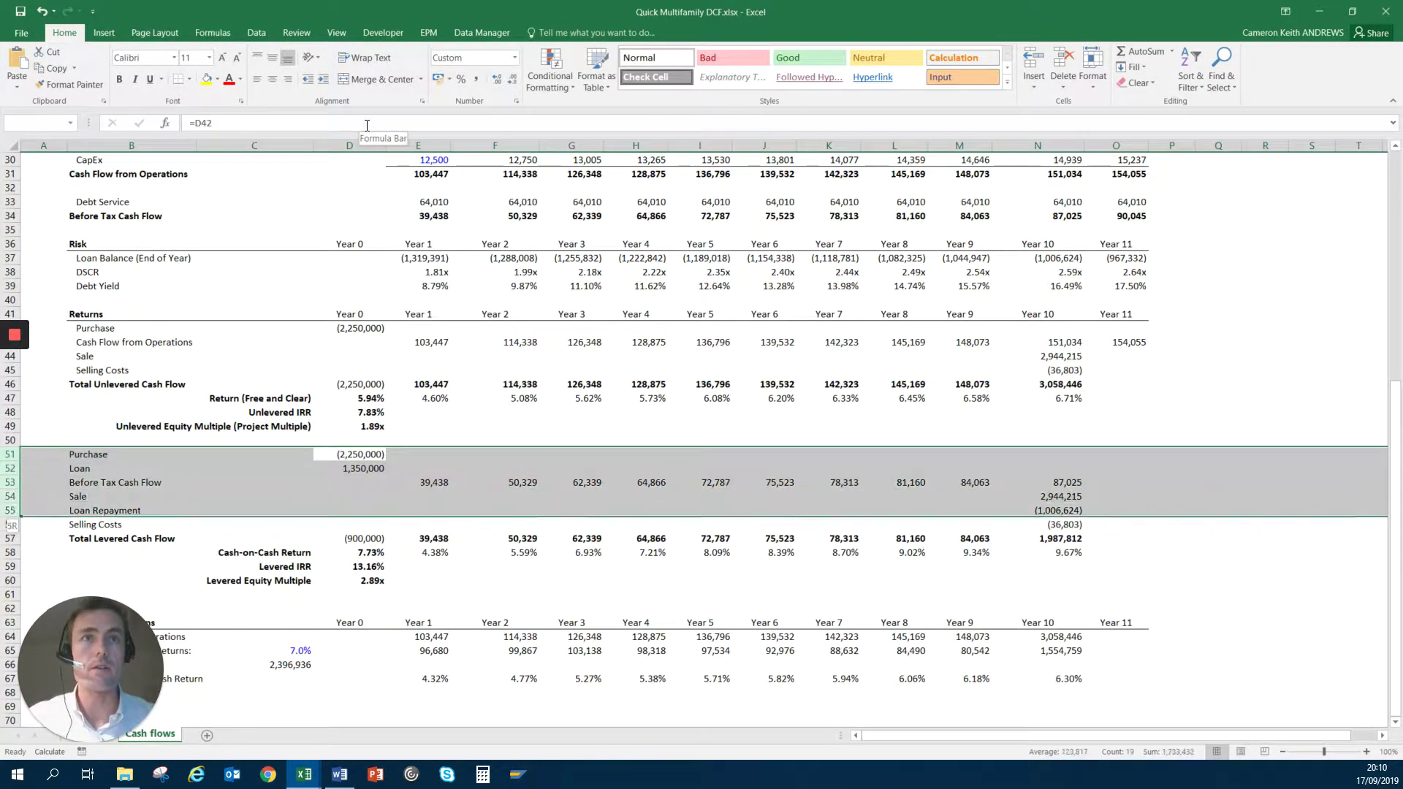
key("Down")
key("Up")
key("Down")
key("shift+space")
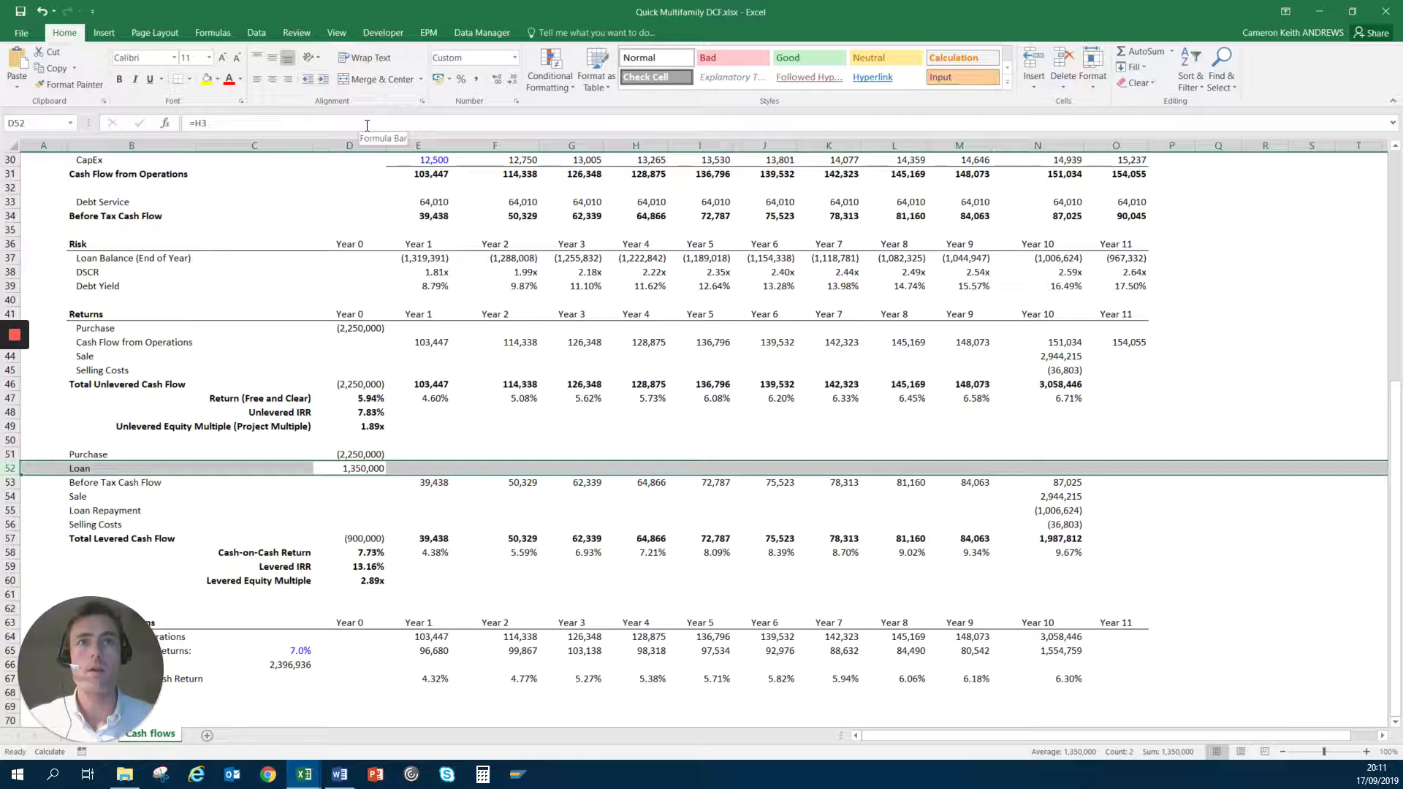
key("Down")
key("Down")
key("Down")
key("Down")
key("Down")
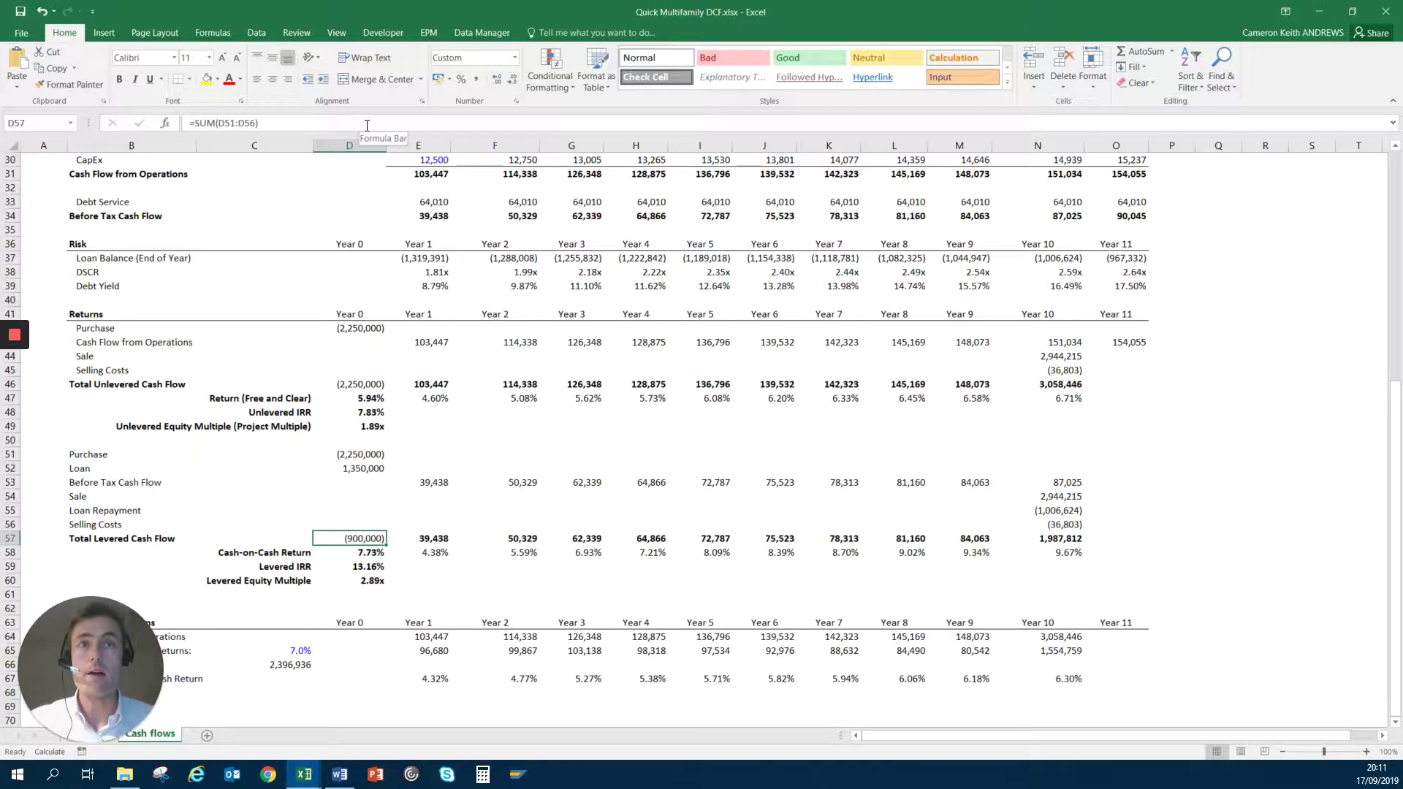
key("Up")
key("Up")
key("Up")
key("Up")
key("Up")
key("Up")
key("Up")
key("Up")
key("Up")
key("Up")
key("Up")
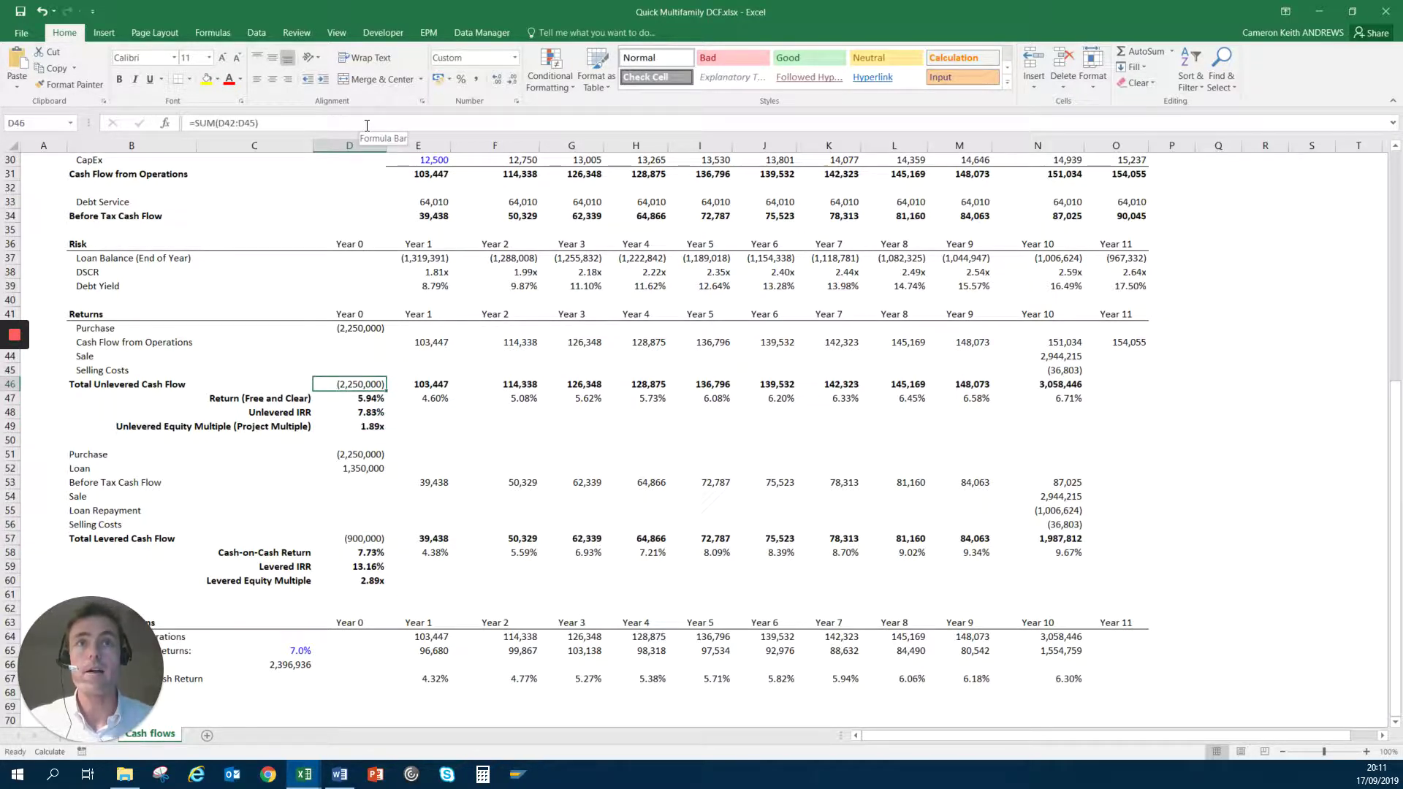
key("Down")
key("Down")
key("Down")
key("Down")
key("Down")
key("Down")
key("Down")
key("Down")
key("Down")
key("Down")
key("Down")
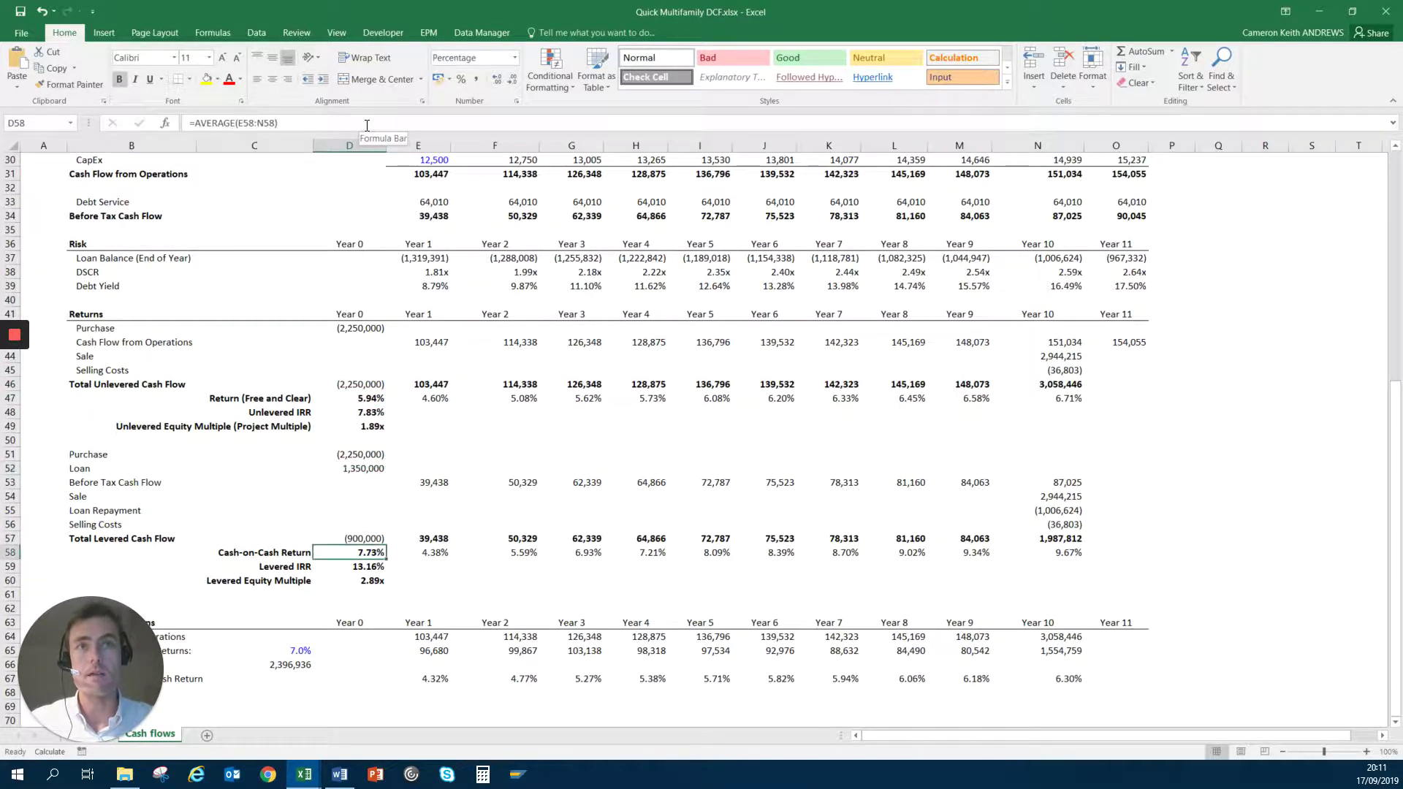
key("Up")
key("Up")
key("Up")
key("Up")
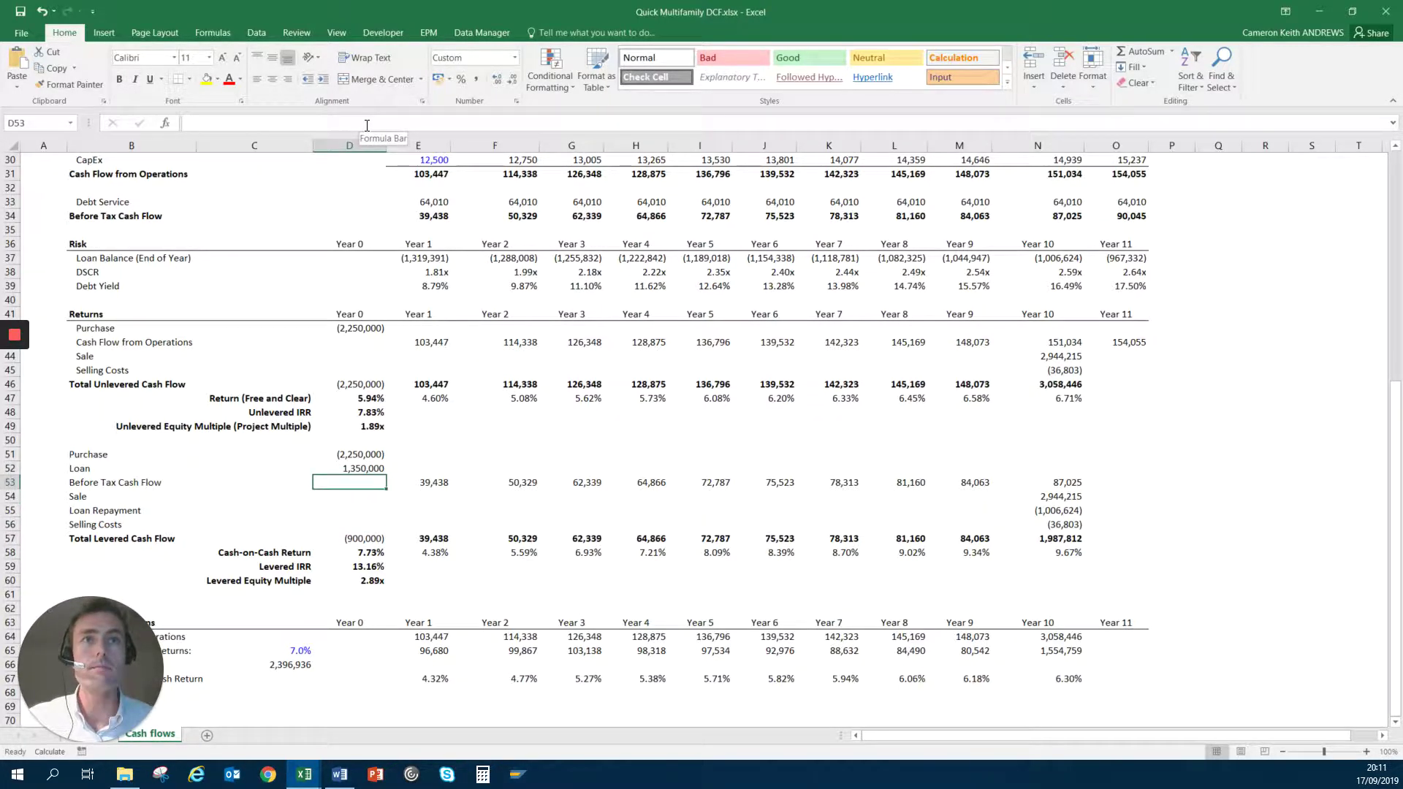
key("Right")
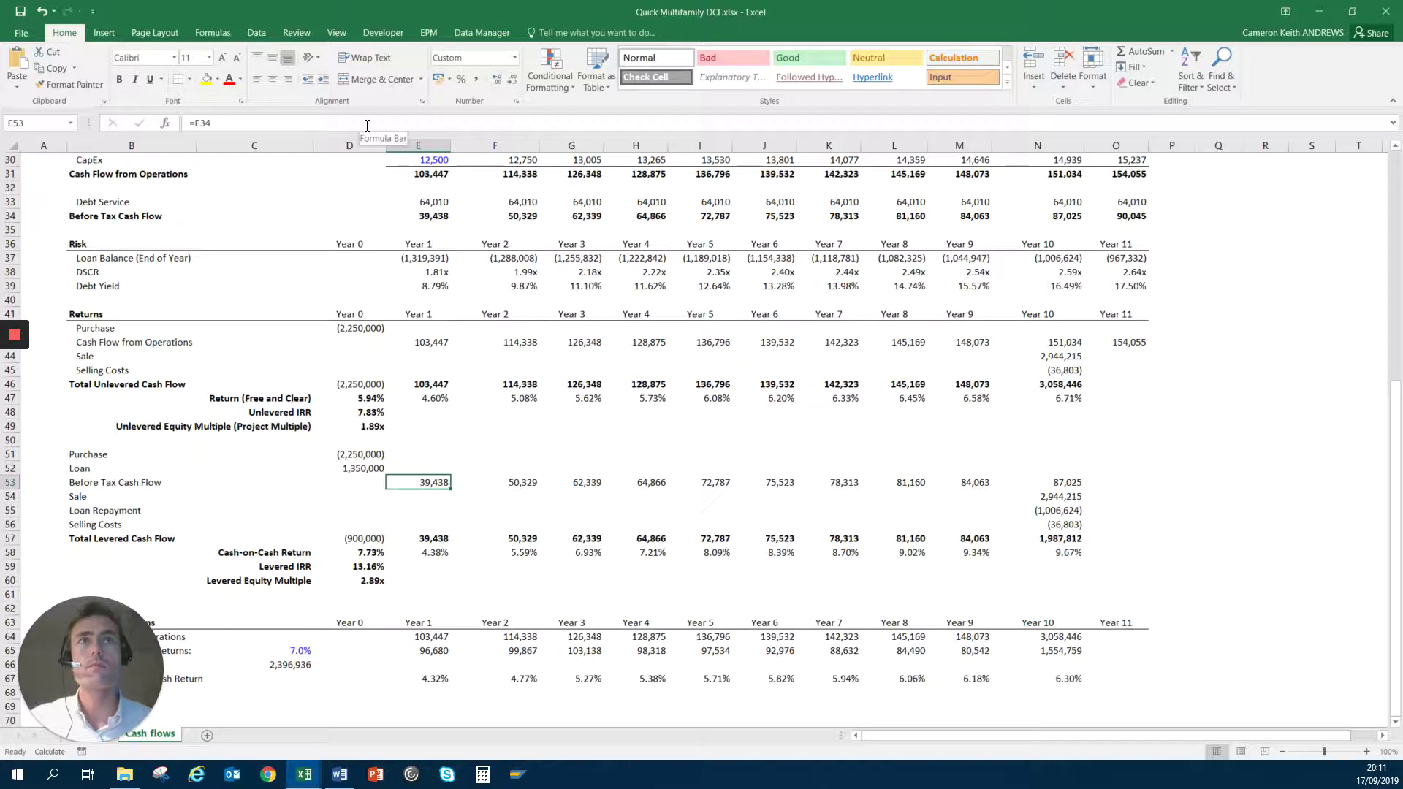
left_click(367, 125)
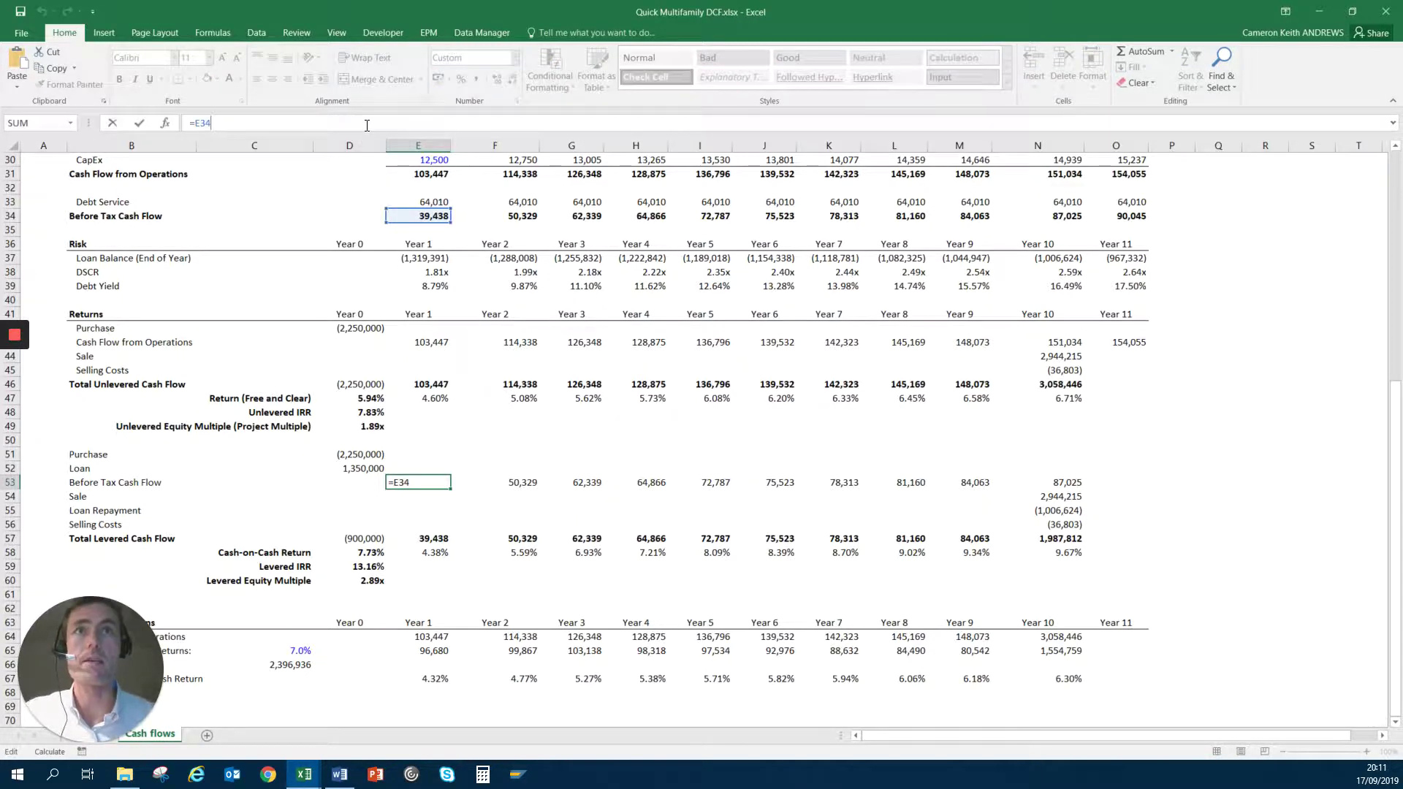
key("Escape")
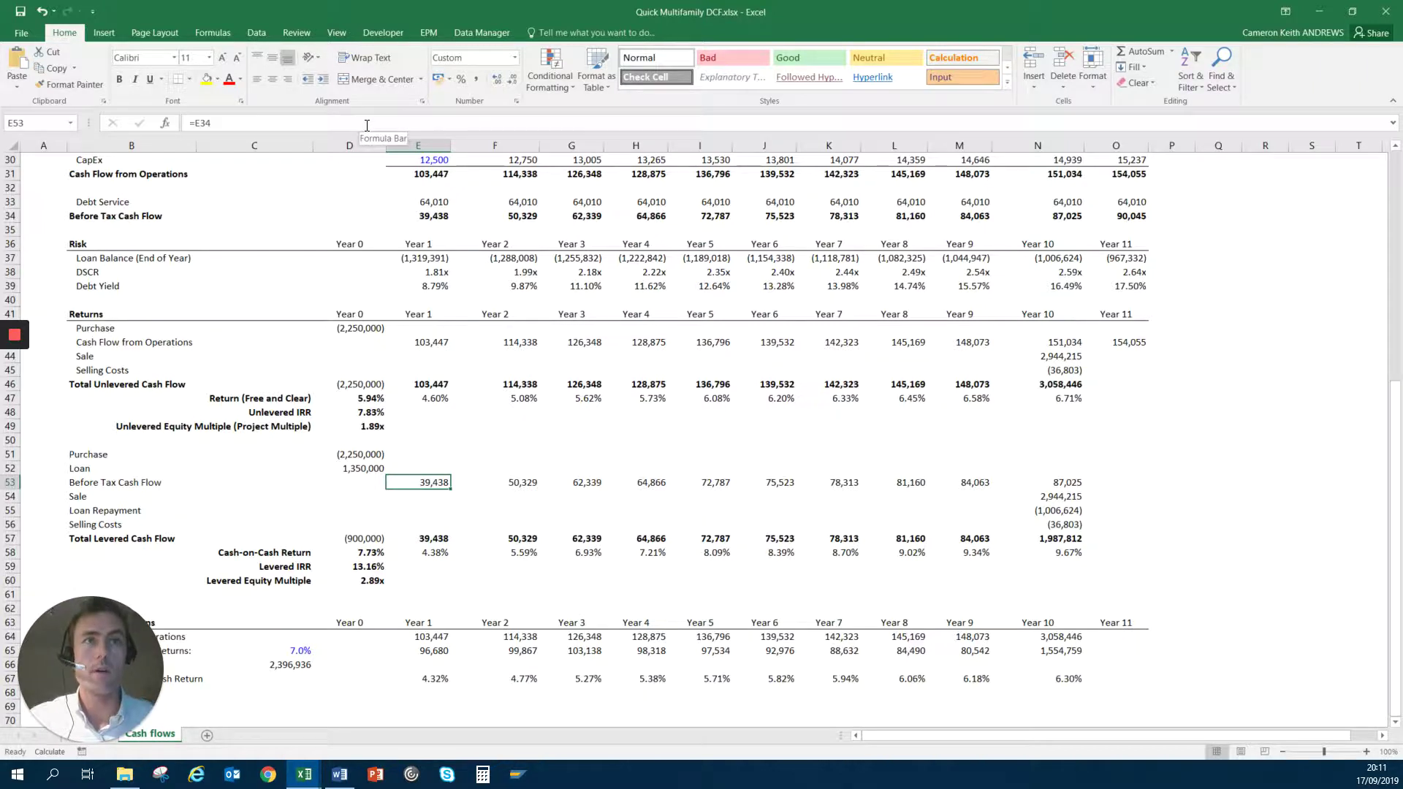
key("Down")
key("Down")
key("Down")
key("Down")
key("Left")
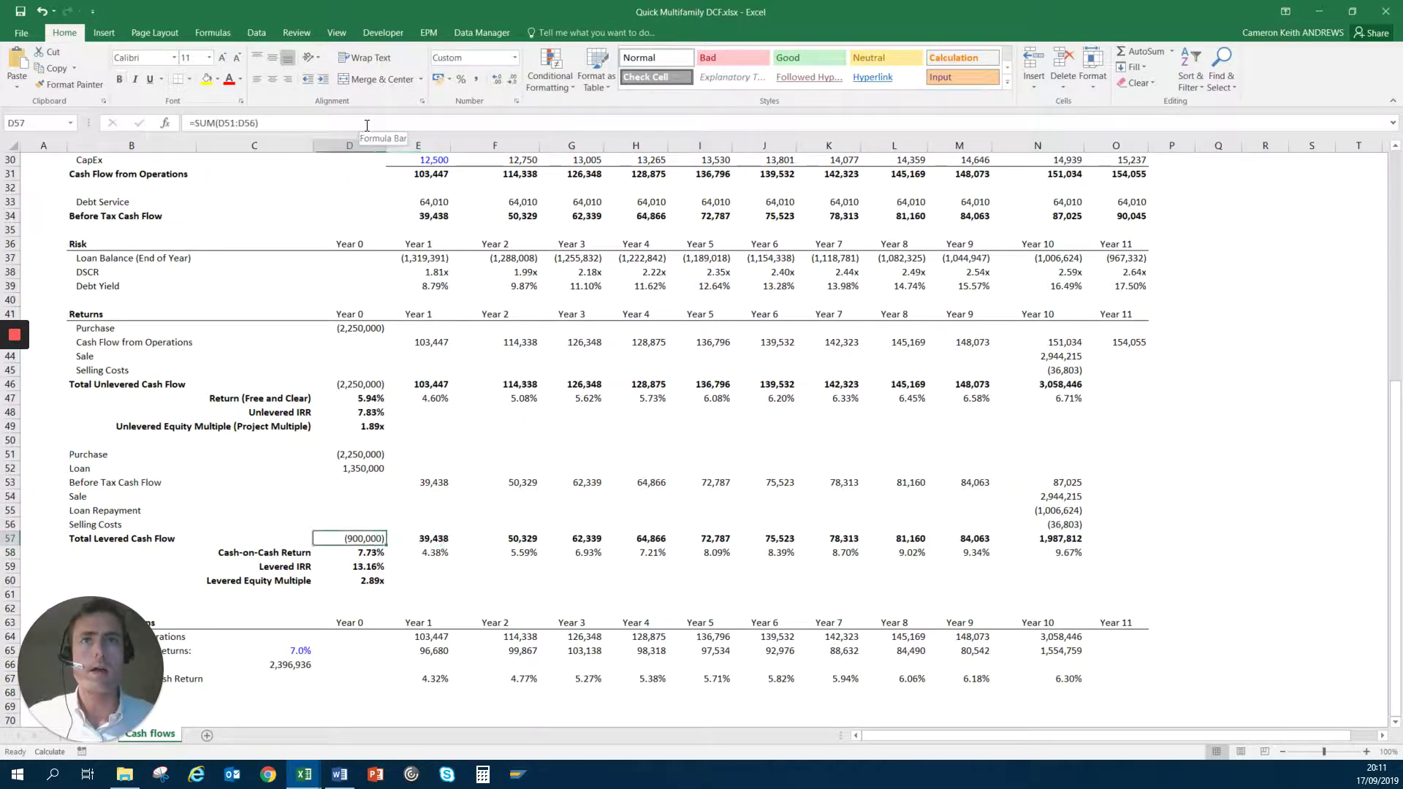
key("Down")
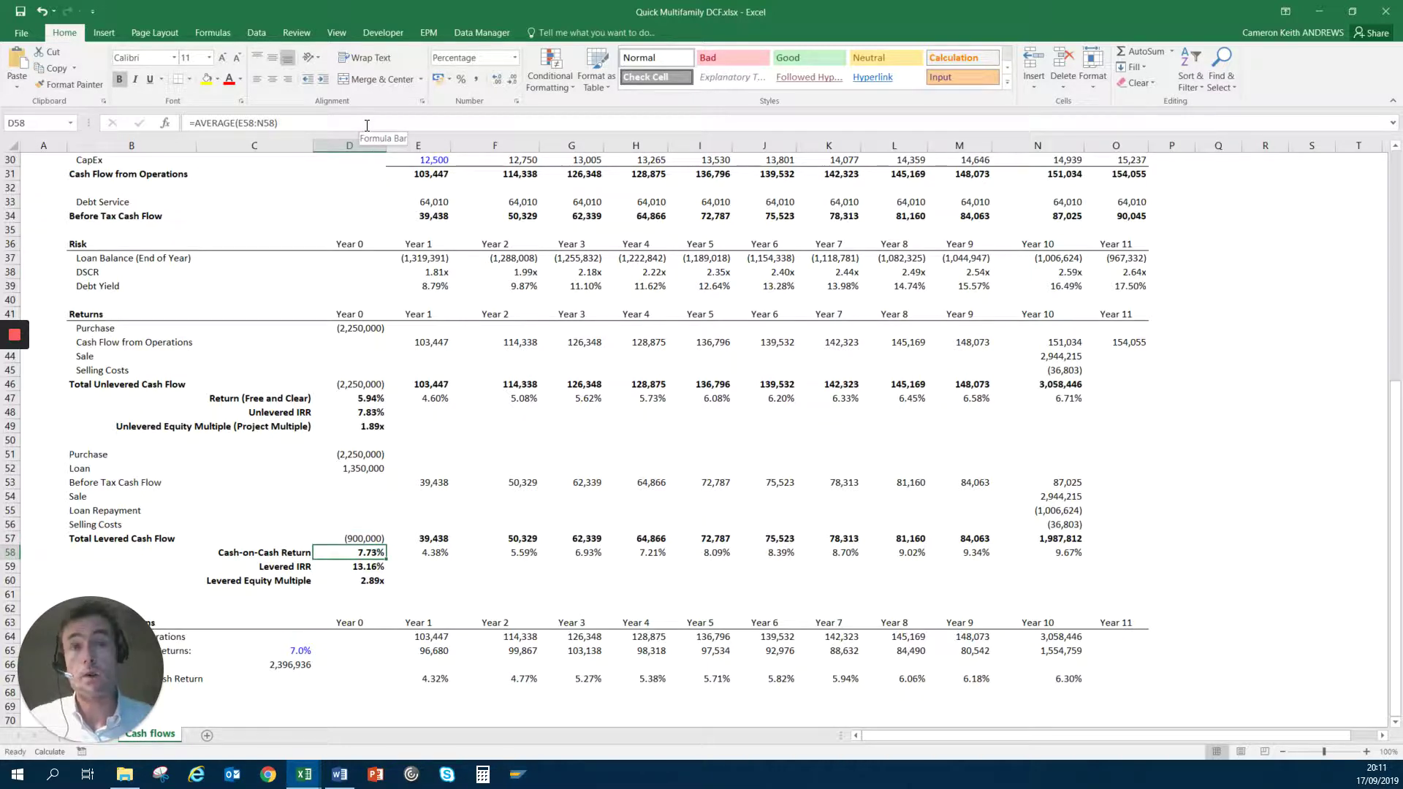
key("shift+space")
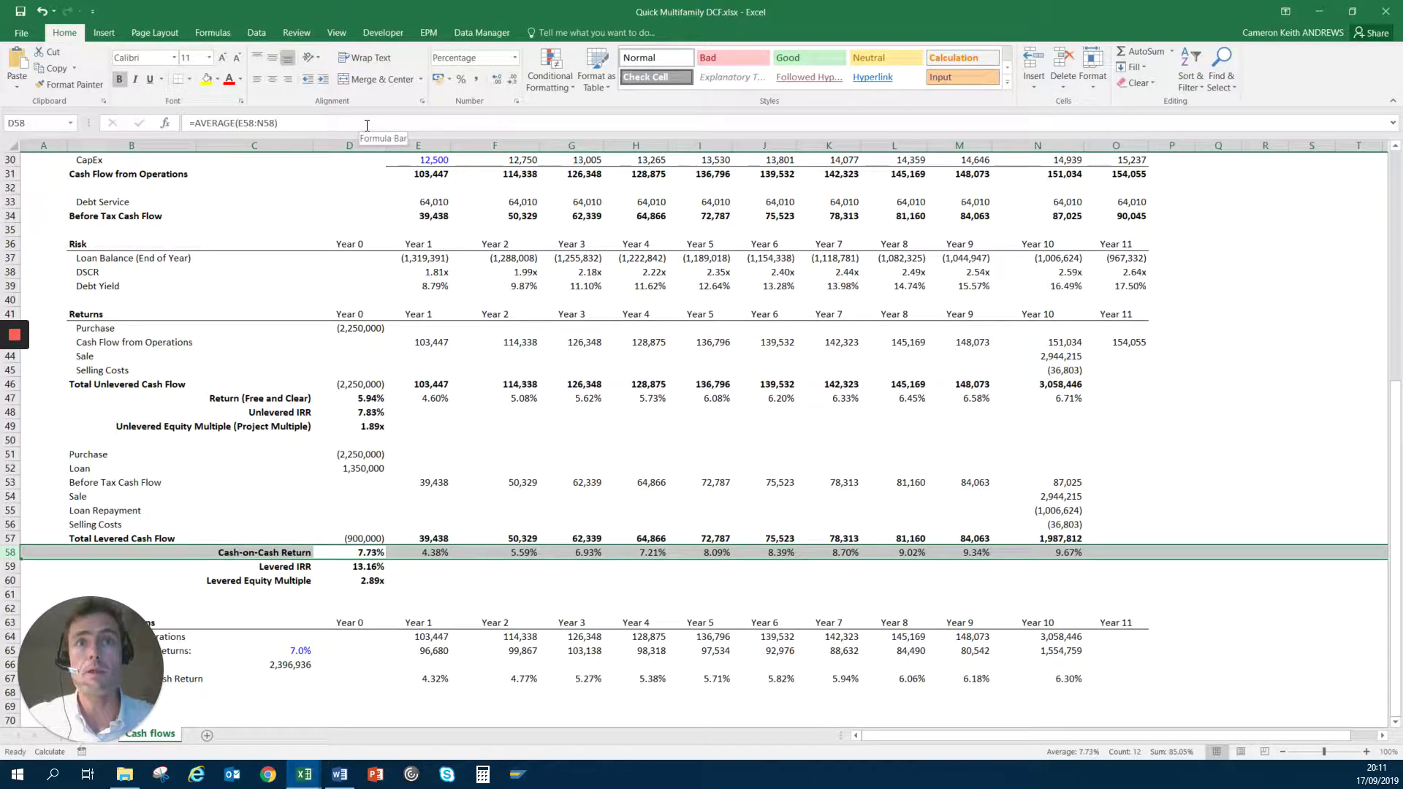
key("Up")
key("Up")
key("Up")
key("Up")
key("Up")
key("Up")
key("Up")
key("Up")
key("Up")
key("Up")
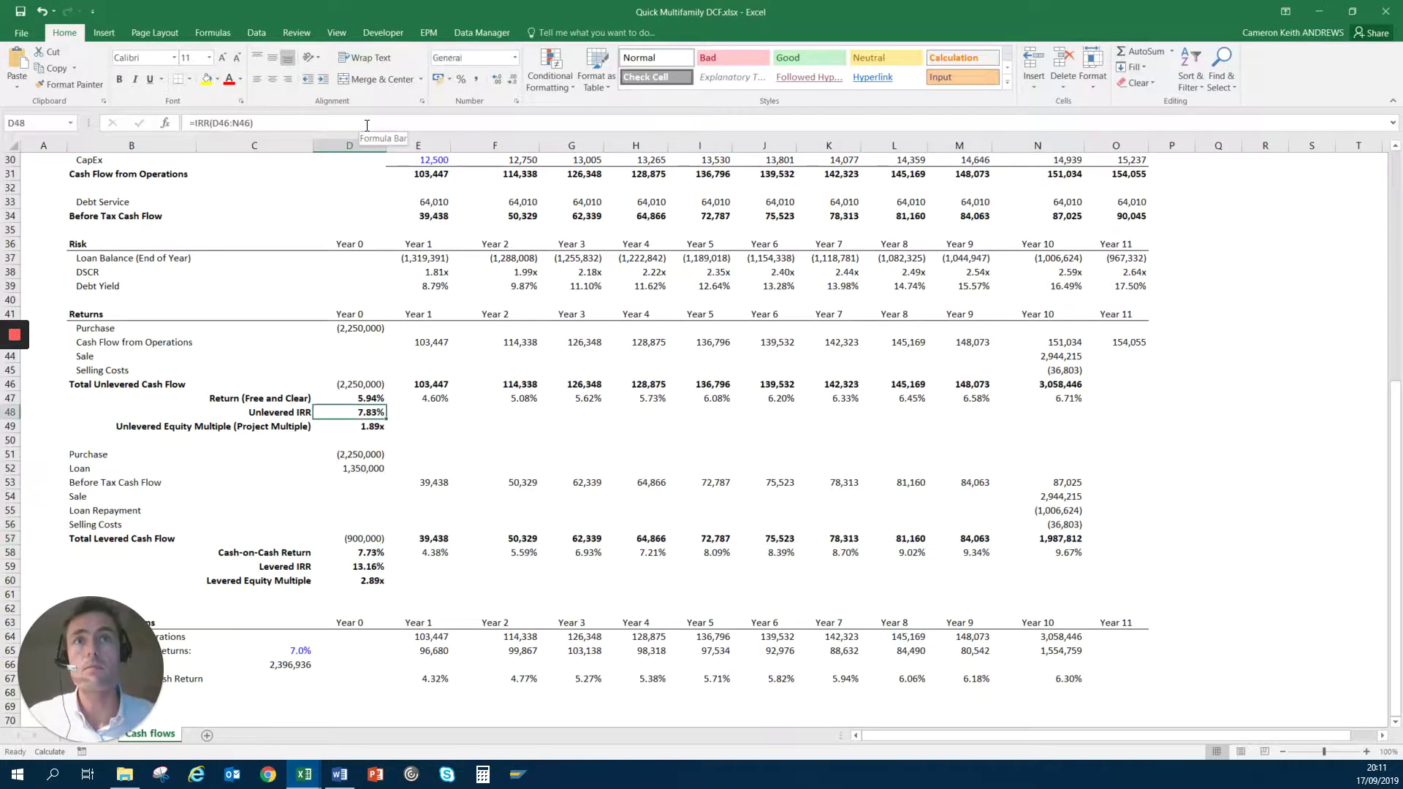
key("Up")
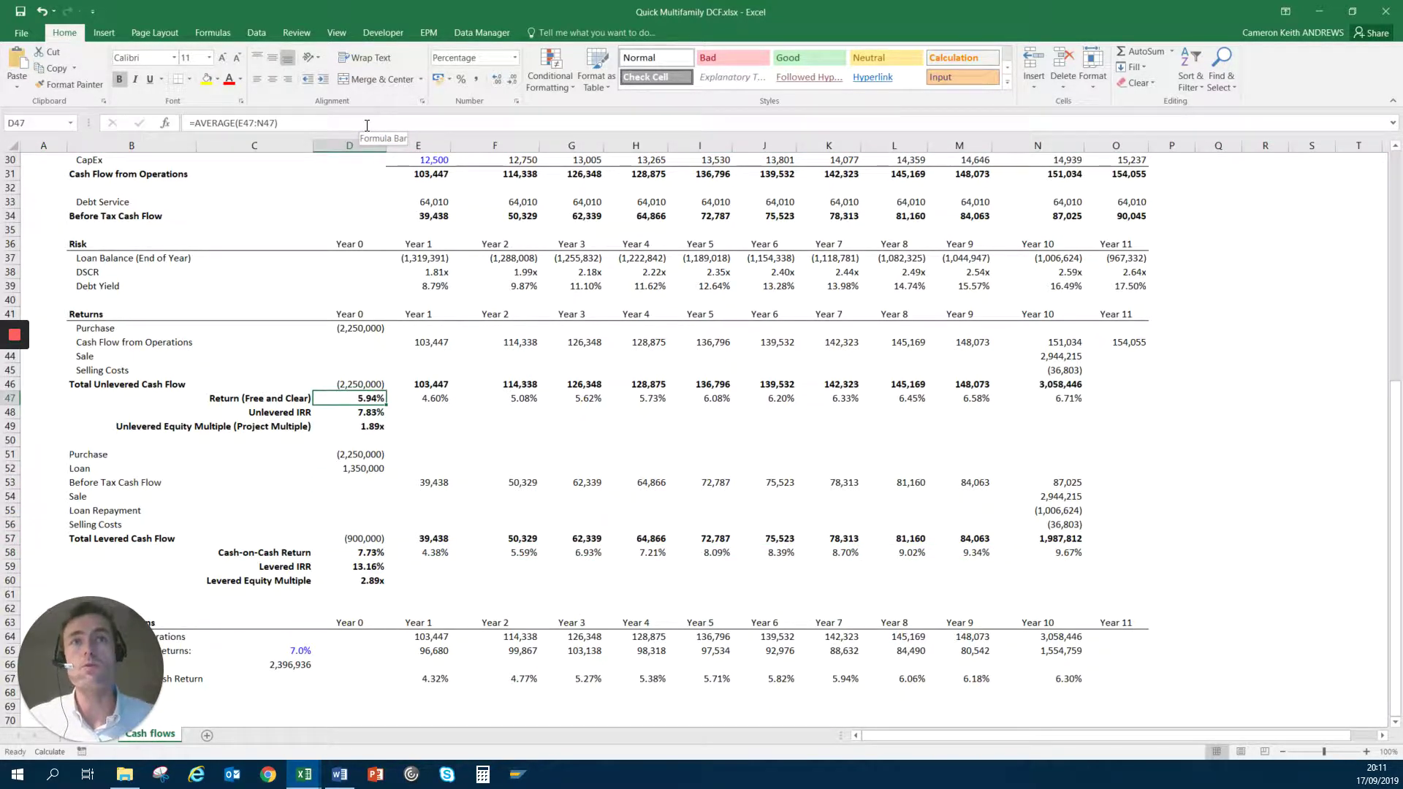
key("Down")
key("Down")
key("Down")
key("Down")
key("Down")
key("Down")
key("Down")
key("Down")
key("Down")
key("Down")
key("Down")
key("Down")
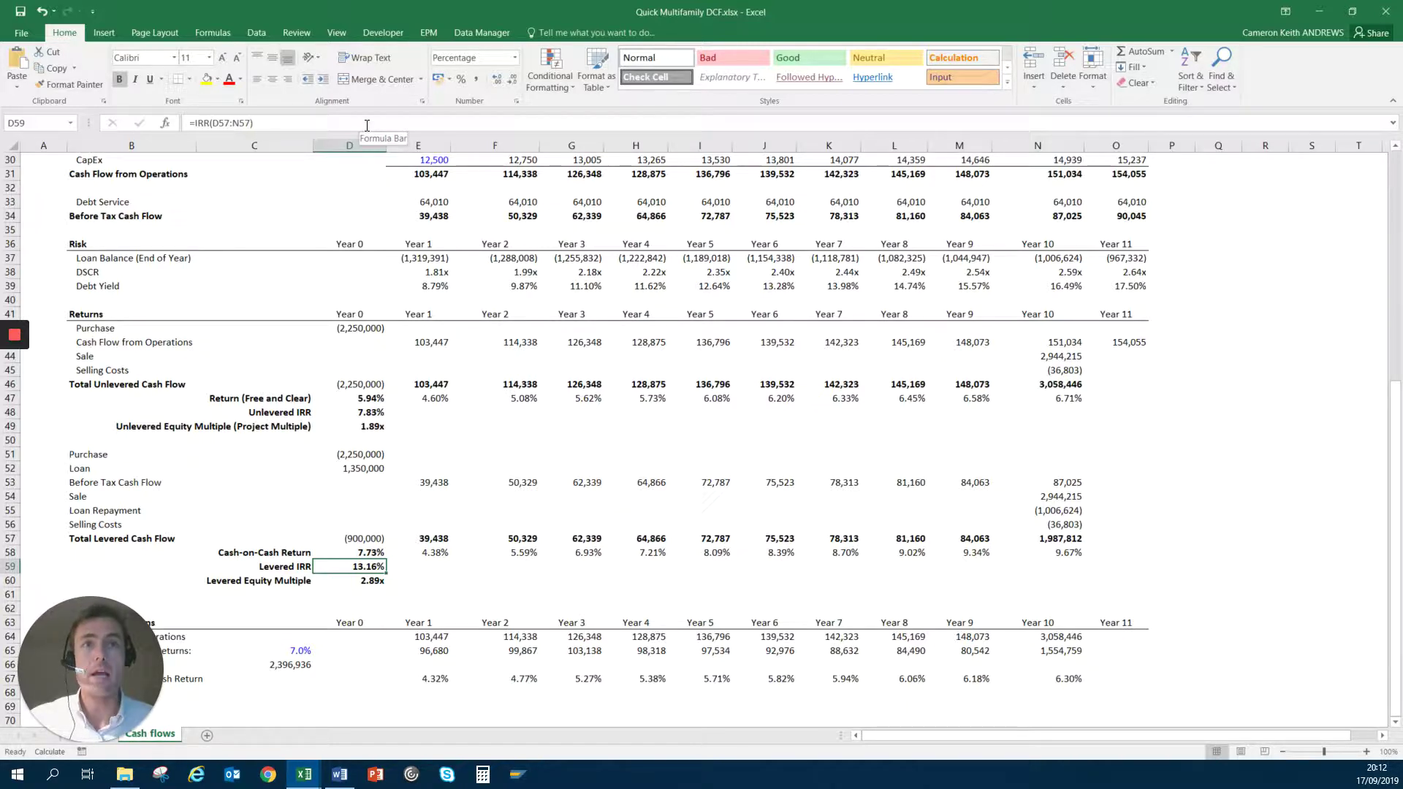
key("Down")
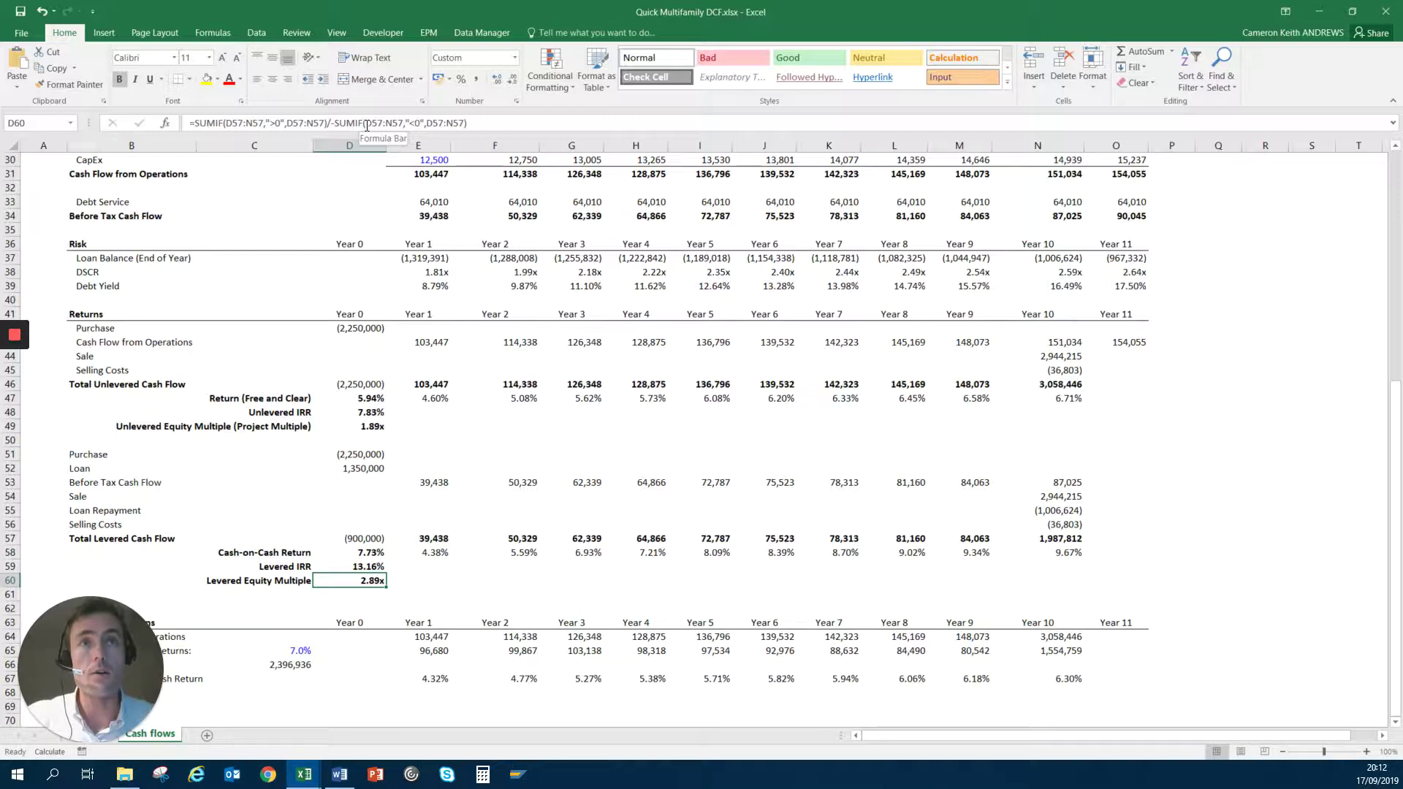
key("Up")
key("Up")
key("Up")
key("Up")
key("Up")
key("Up")
key("Up")
key("Up")
key("Up")
key("Up")
key("Up")
key("Down")
key("Up")
key("Down")
key("Down")
key("Down")
key("Down")
key("Down")
key("Down")
key("Down")
key("Down")
key("Down")
key("Down")
key("Down")
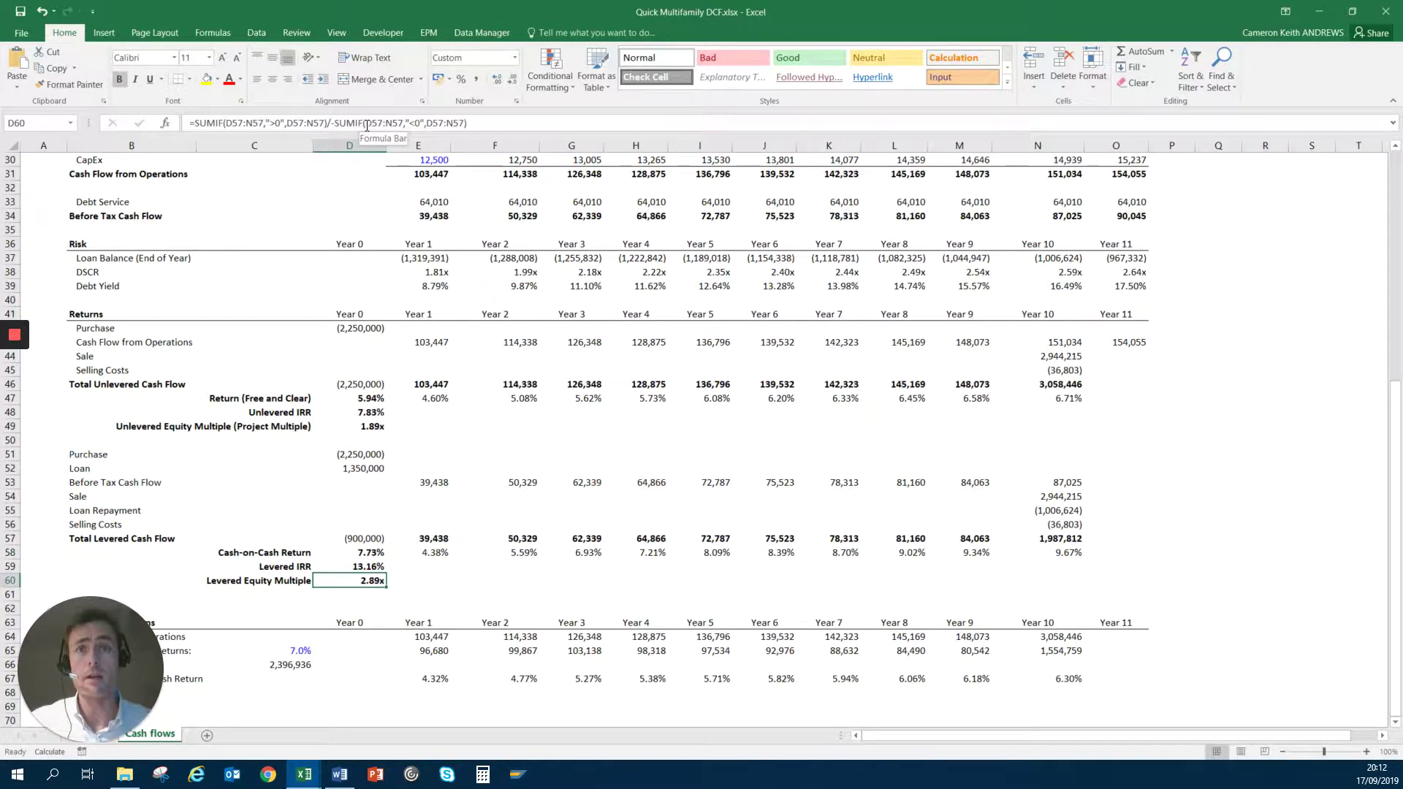
key("Down")
key("Up")
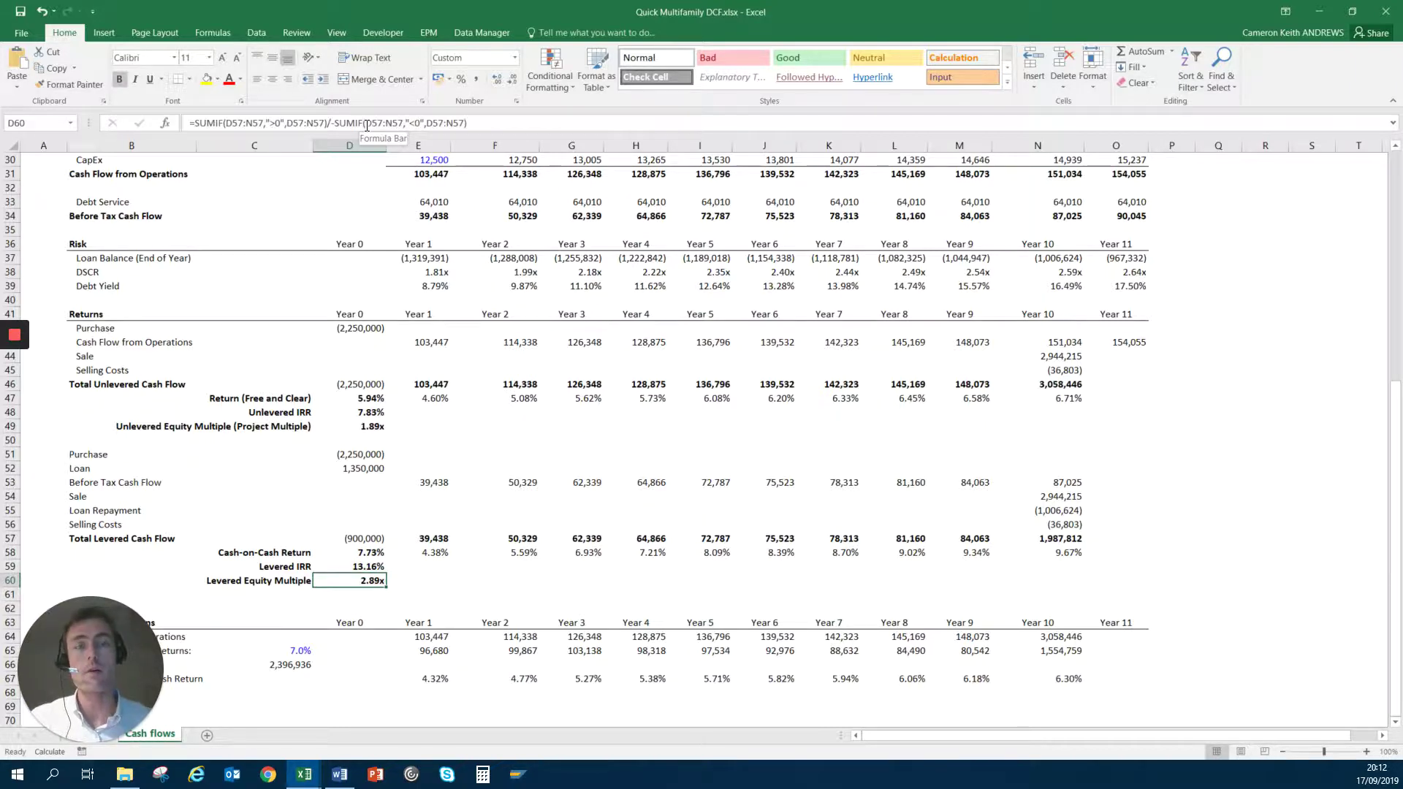
key("Down")
key("Down")
key("Down")
key("Down")
key("Down")
key("Down")
key("Down")
key("Down")
key("Down")
key("Down")
key("Down")
key("Down")
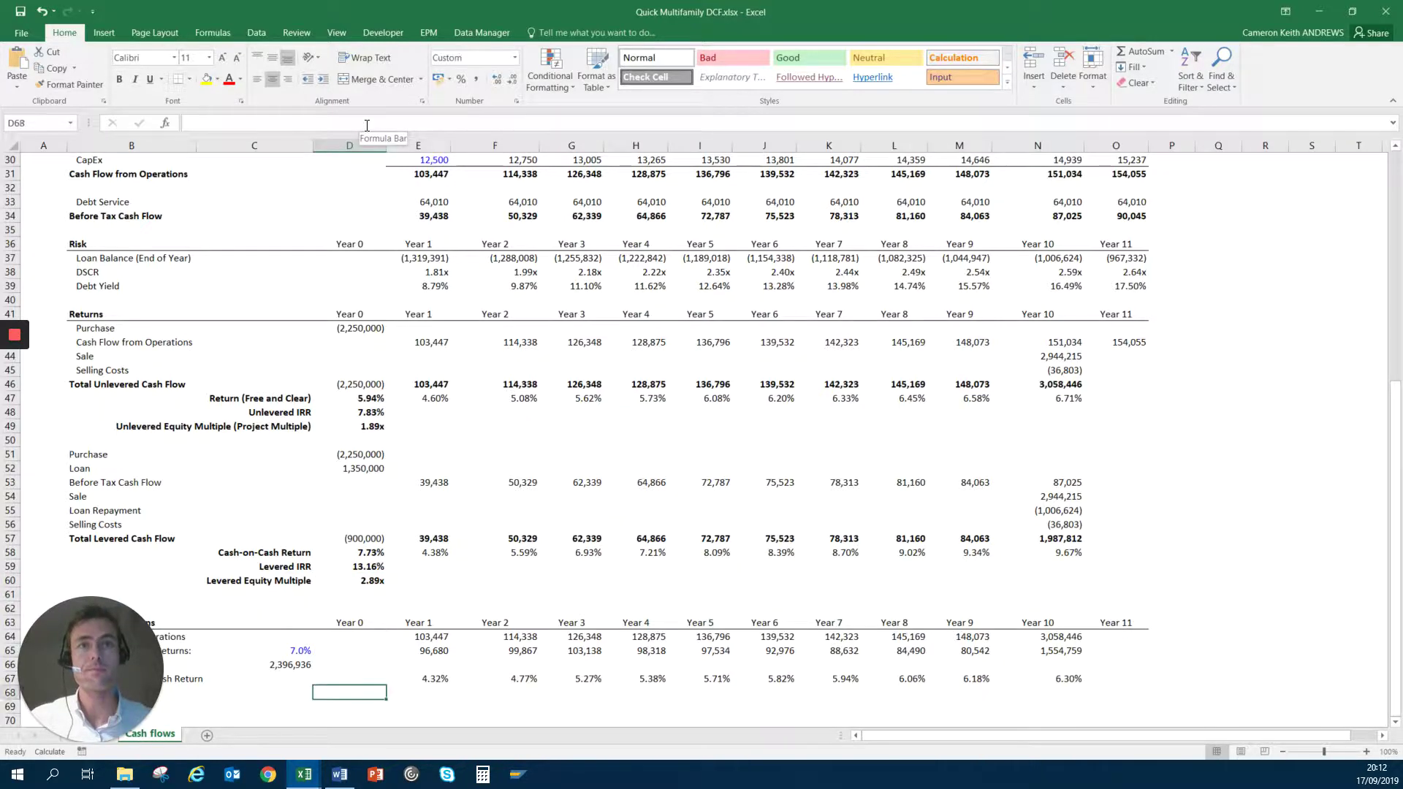
- Highlight Discounted Returns rows 63–67, then land on the 7.0% required unlevered return in C65
key("Up")
key("Up")
key("Up")
key("Up")
key("Up")
key("Up")
key("Up")
key("Up")
key("Up")
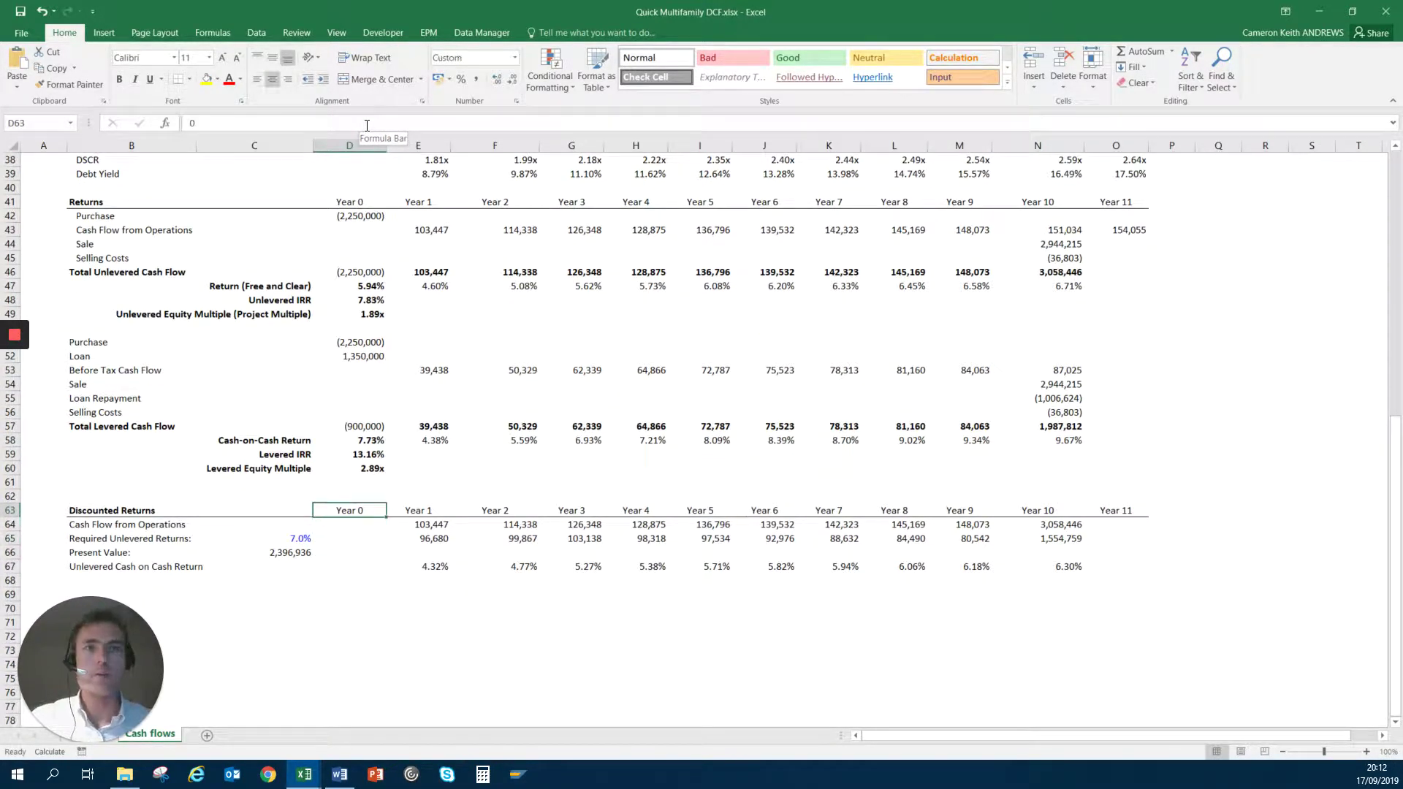
key("shift+space")
key("shift+Down")
key("shift+Down")
key("shift+Down")
key("shift+Down")
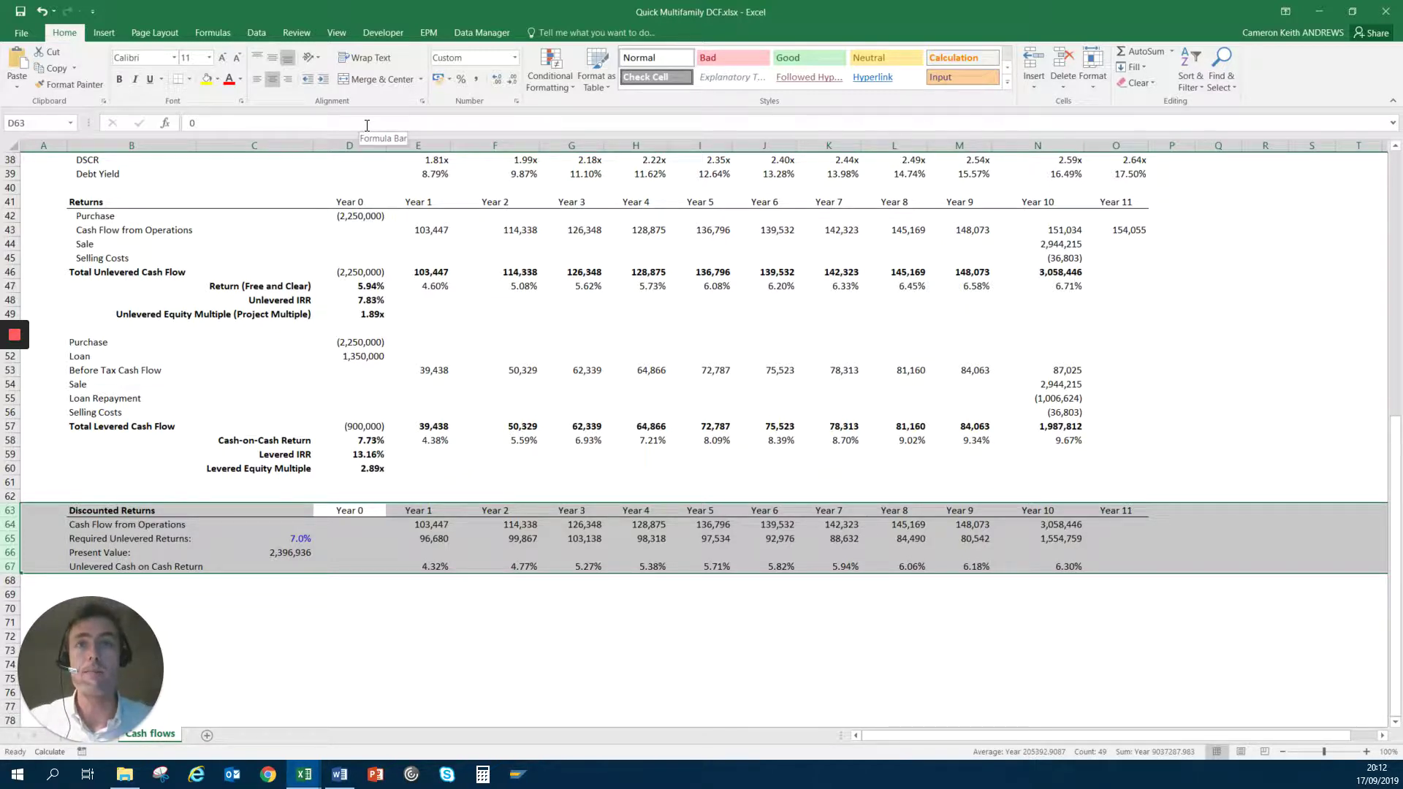
key("Down")
key("Down")
key("Left")
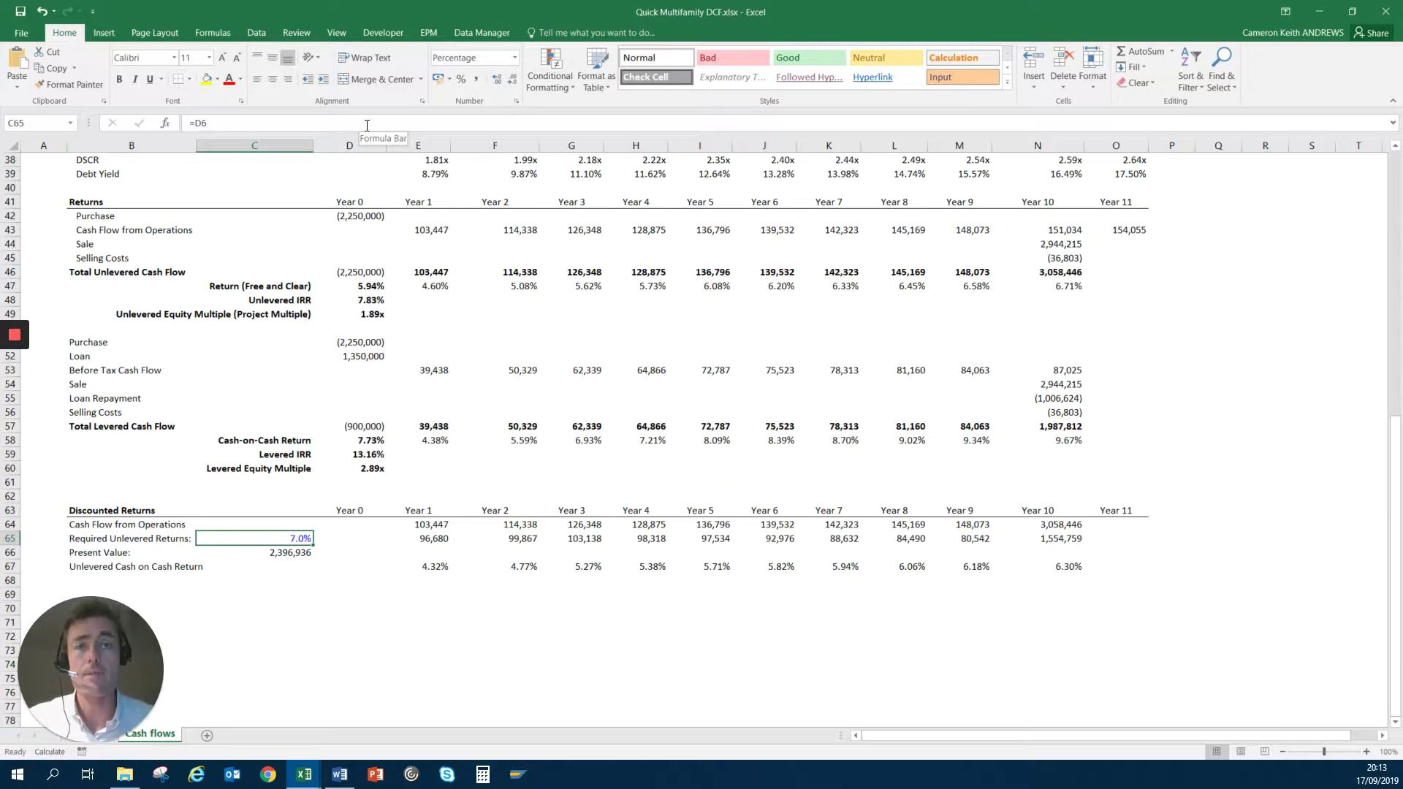
key("Up")
key("Right")
key("Right")
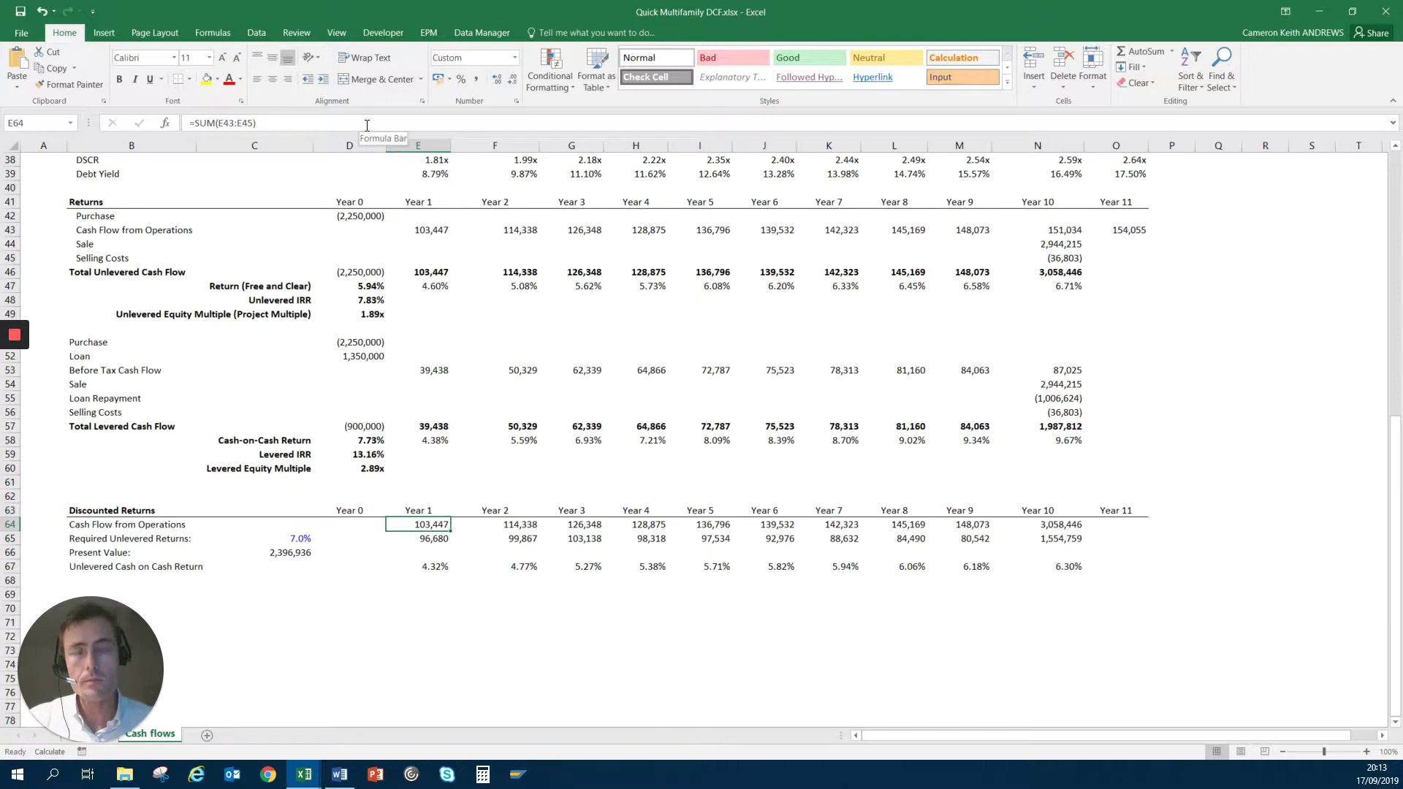
key("Down")
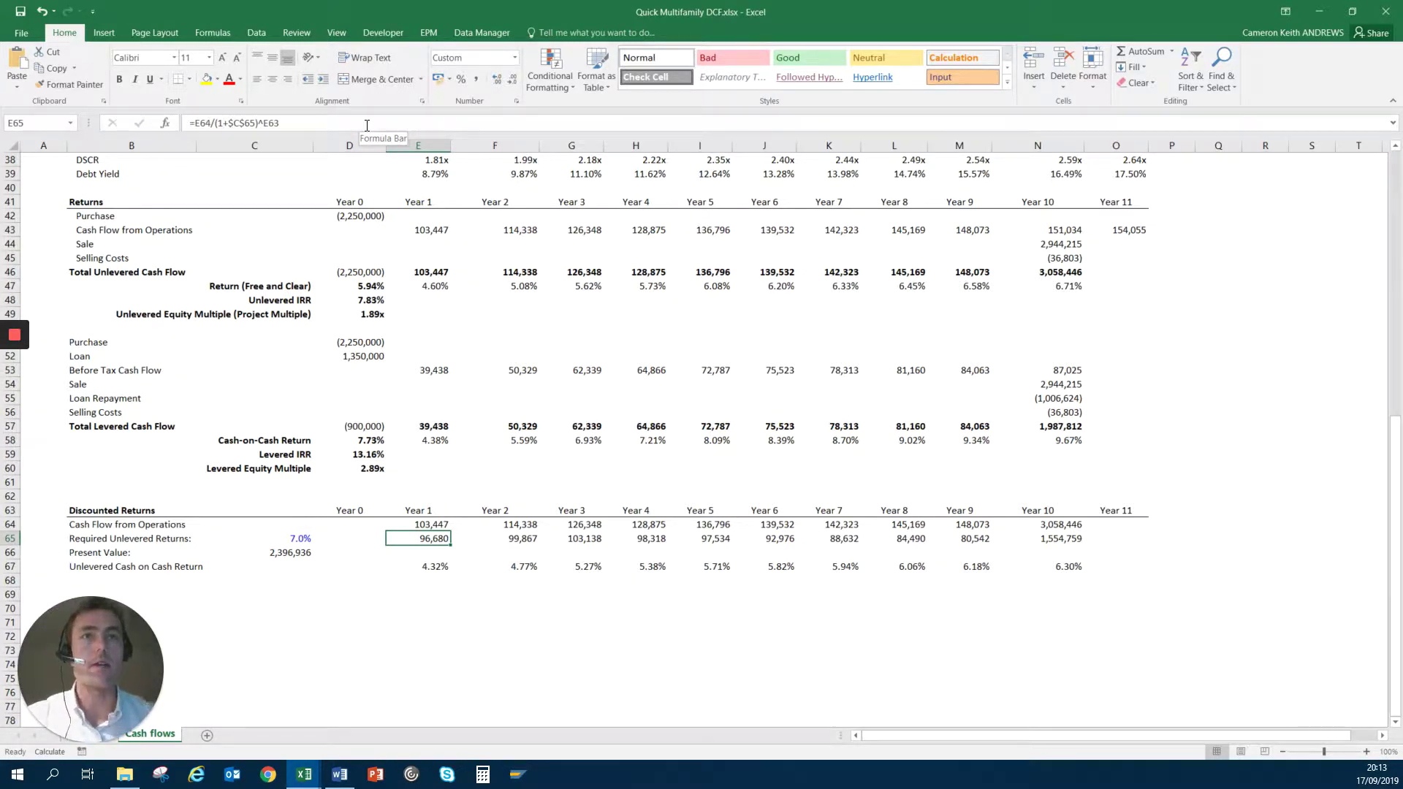
key("Up")
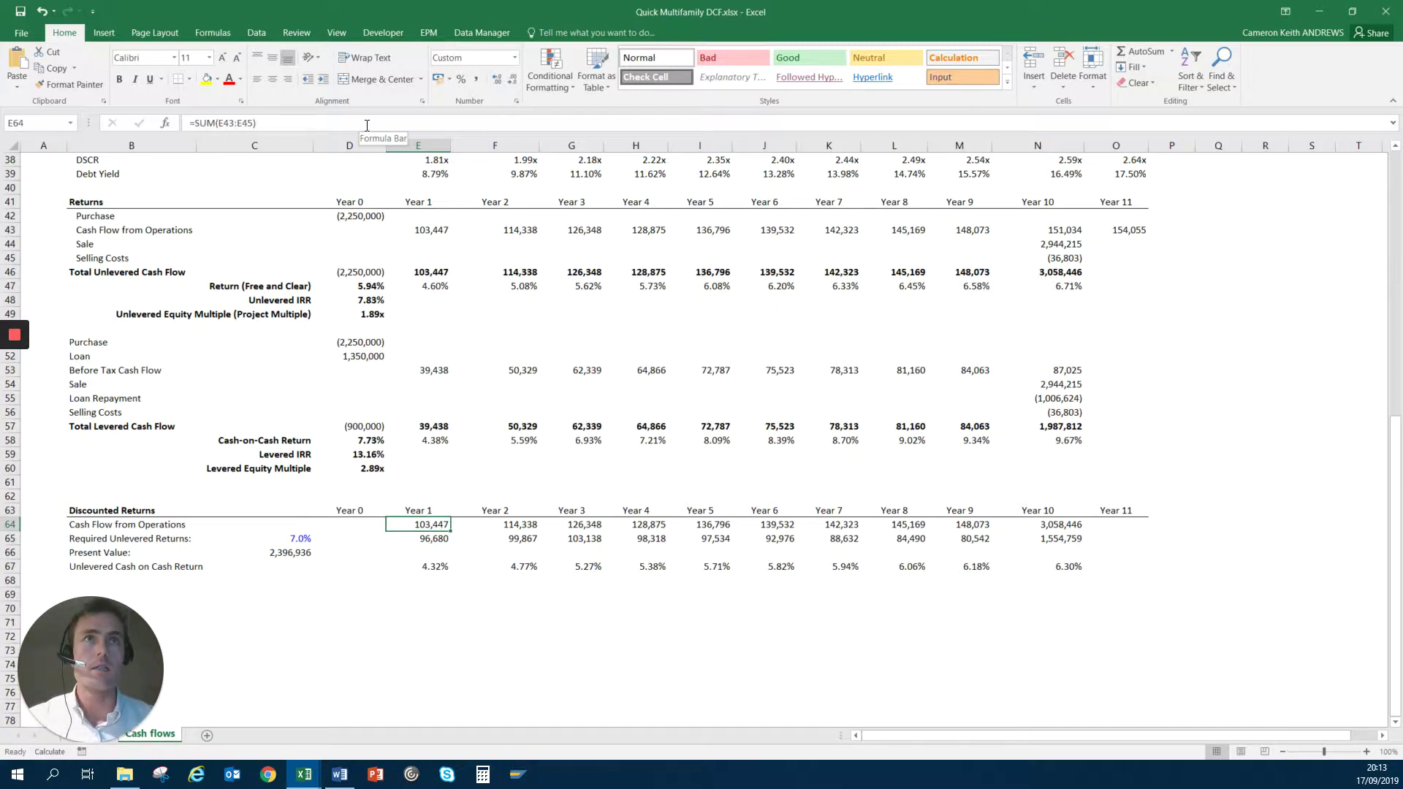
key("Down")
key("F2")
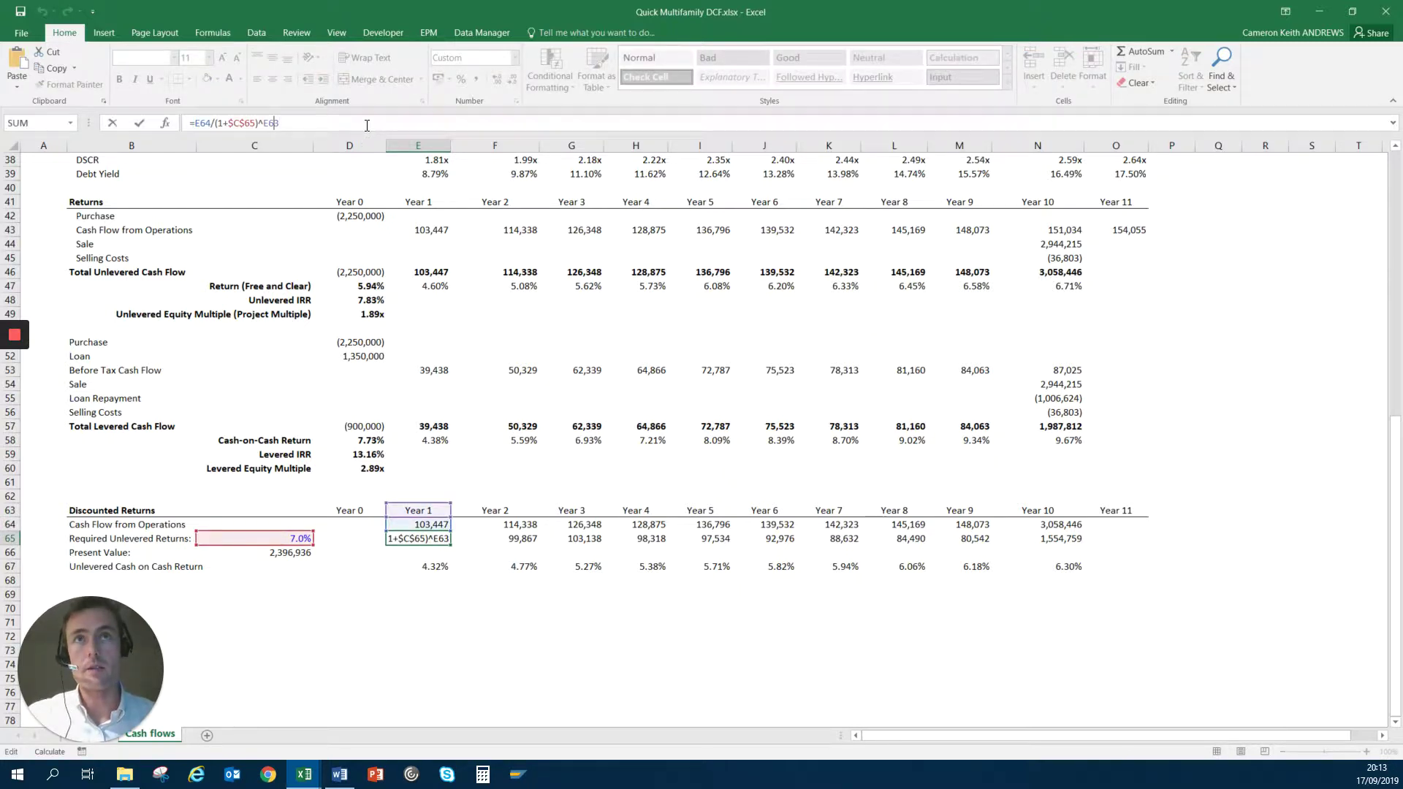
key("Left")
key("Left")
key("Left")
key("Left")
key("Left")
key("Left")
key("Left")
key("Left")
key("Left")
key("Left")
key("Left")
key("Left")
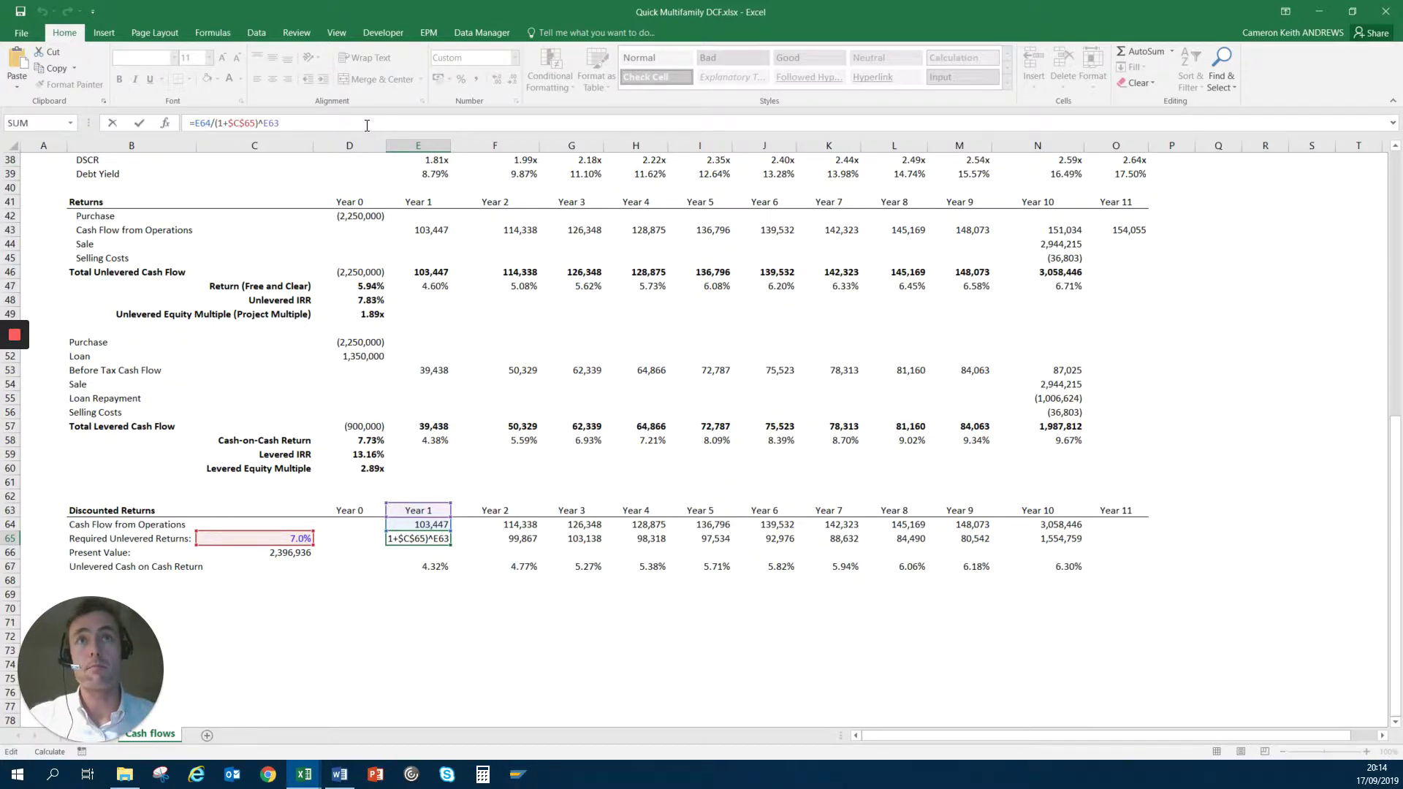
key("Right")
key("Right")
key("Right")
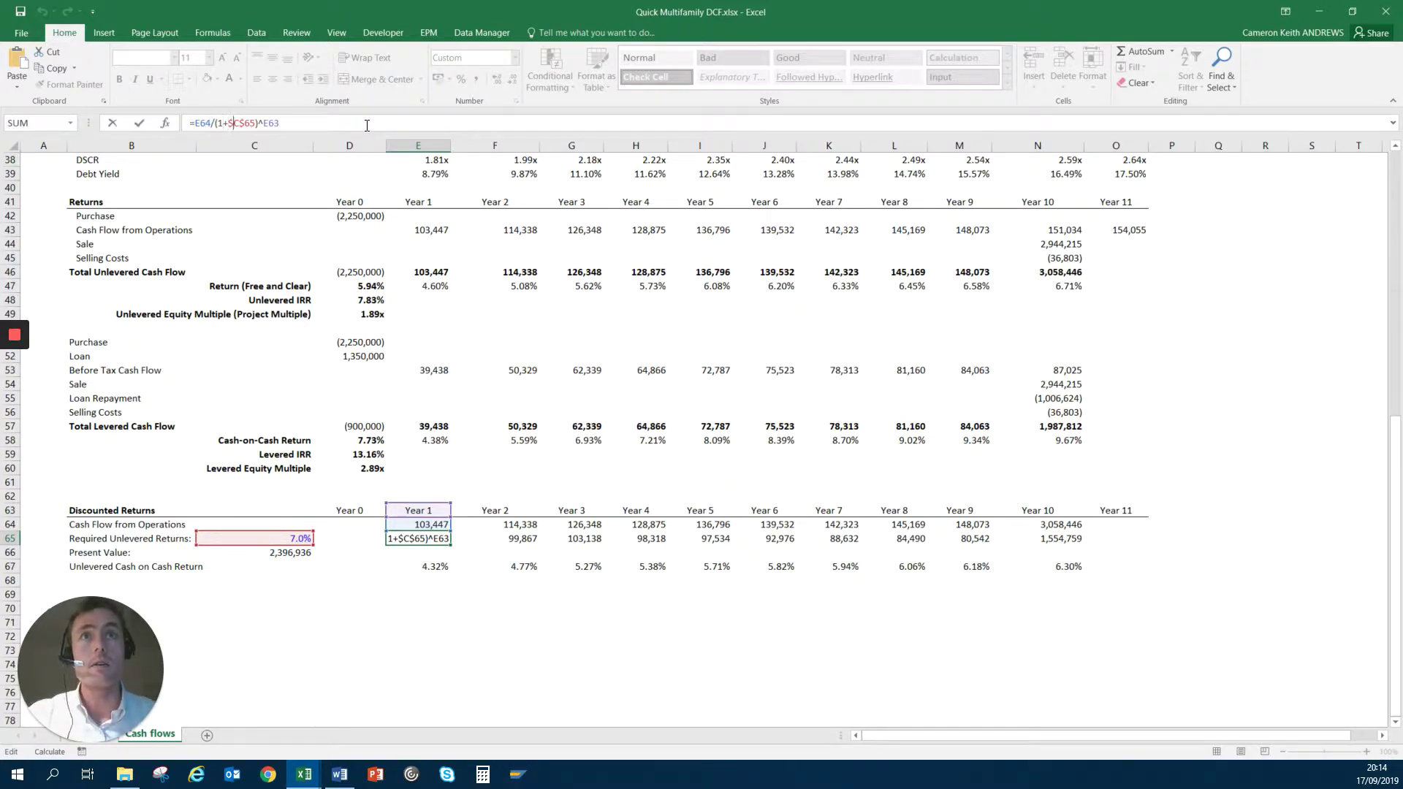
key("Right")
key("Right")
key("Right")
key("Right")
key("Right")
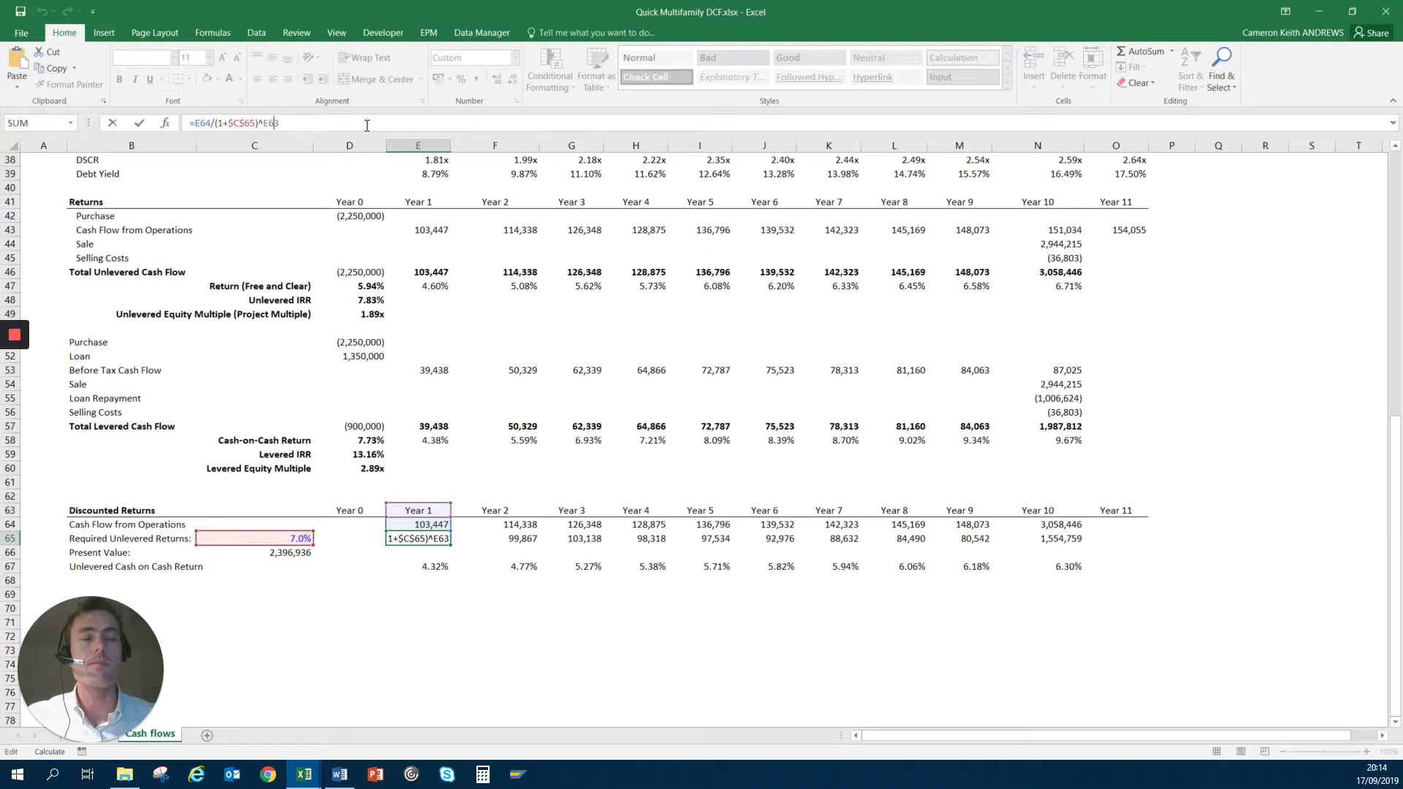
key("ctrl+Return")
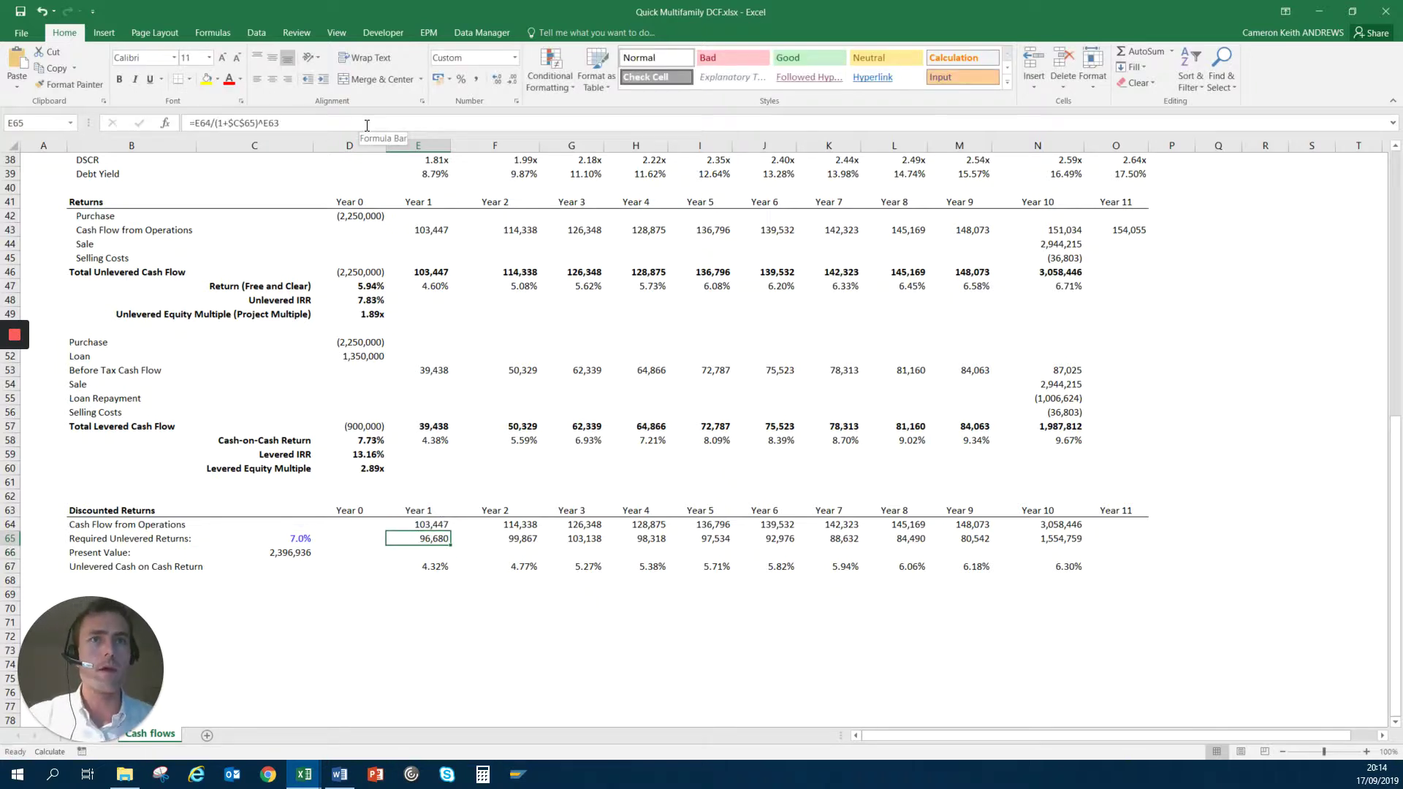
key("Left")
key("Down")
key("Left")
left_click(367, 125)
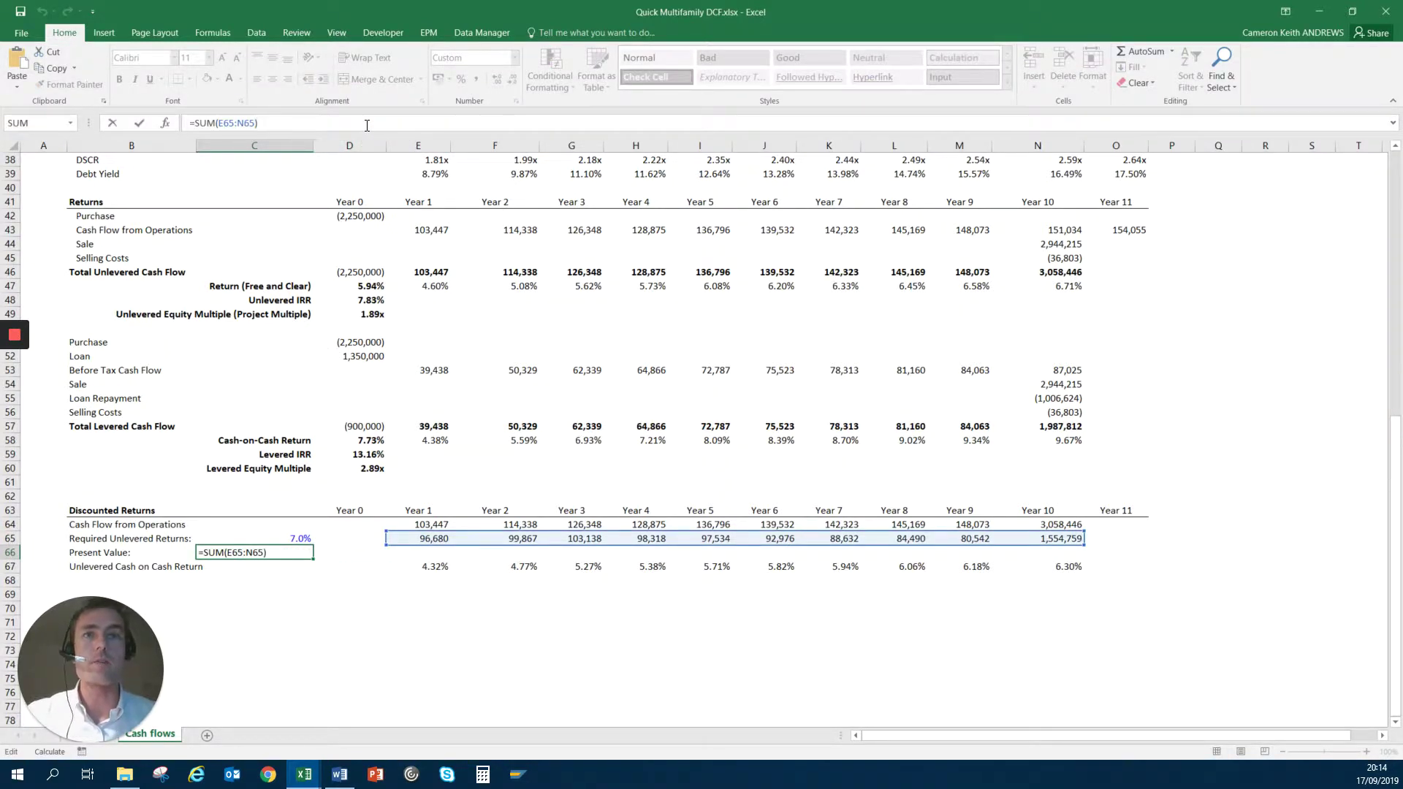
key("ctrl+Return")
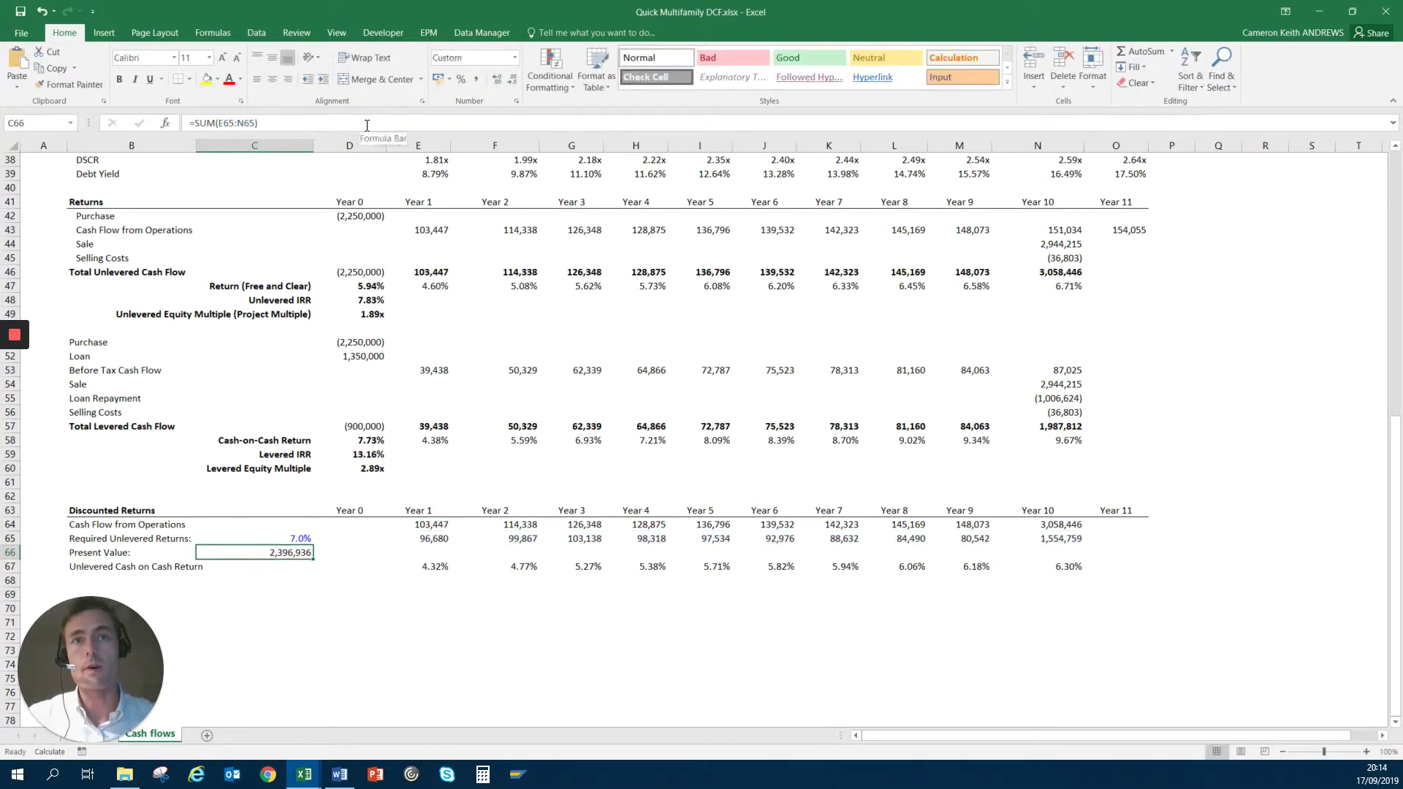
key("Left")
key("Left")
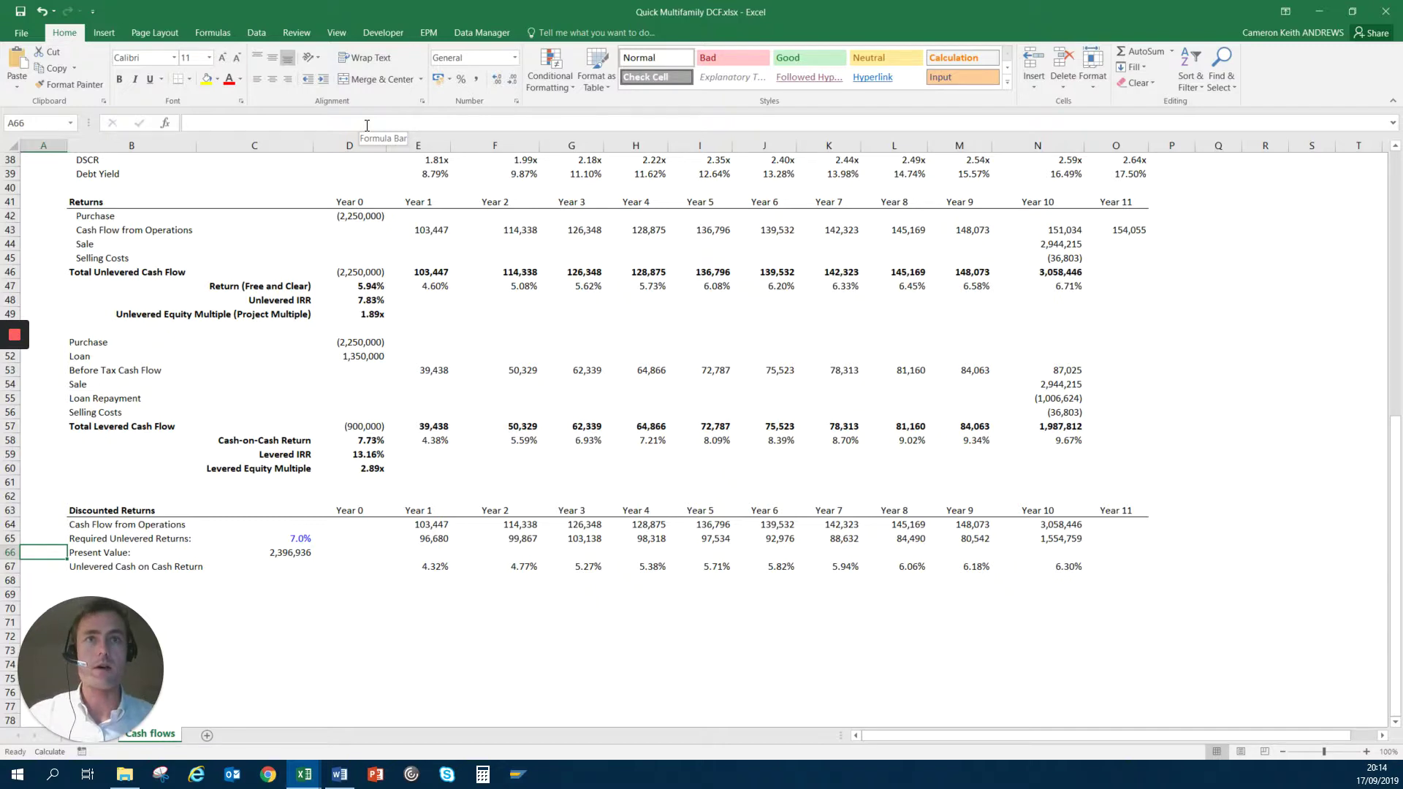
key("ctrl+Home")
key("Down")
key("Down")
key("Down")
key("Right")
key("Right")
key("Down")
key("Right")
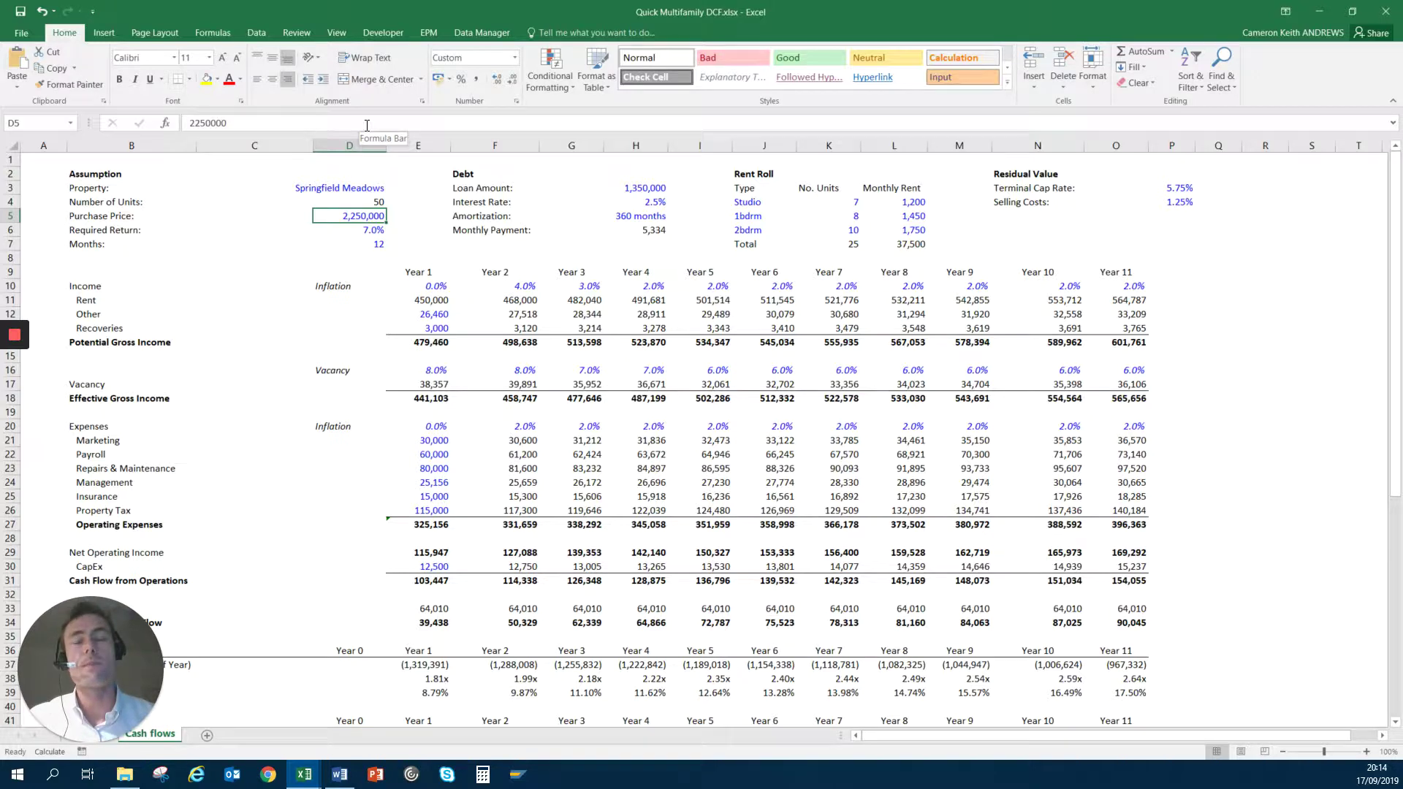
key("Down")
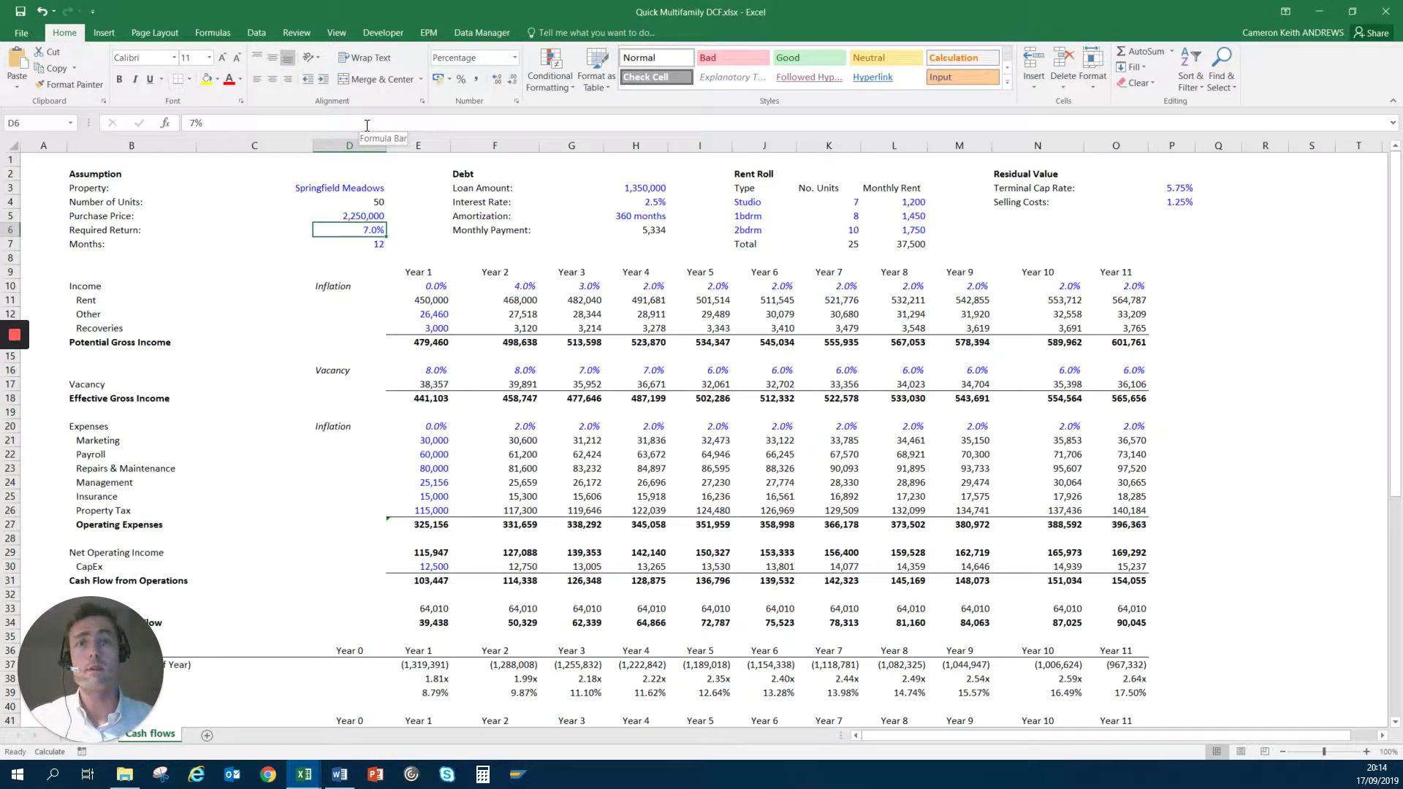
key("Down")
key("Left")
key("Down")
key("Down")
key("Down")
key("Down")
key("Down")
key("Down")
key("Down")
key("Down")
key("Down")
key("Down")
key("Down")
key("Down")
key("Down")
key("Down")
key("Down")
key("Down")
key("Down")
key("Down")
key("Down")
key("Down")
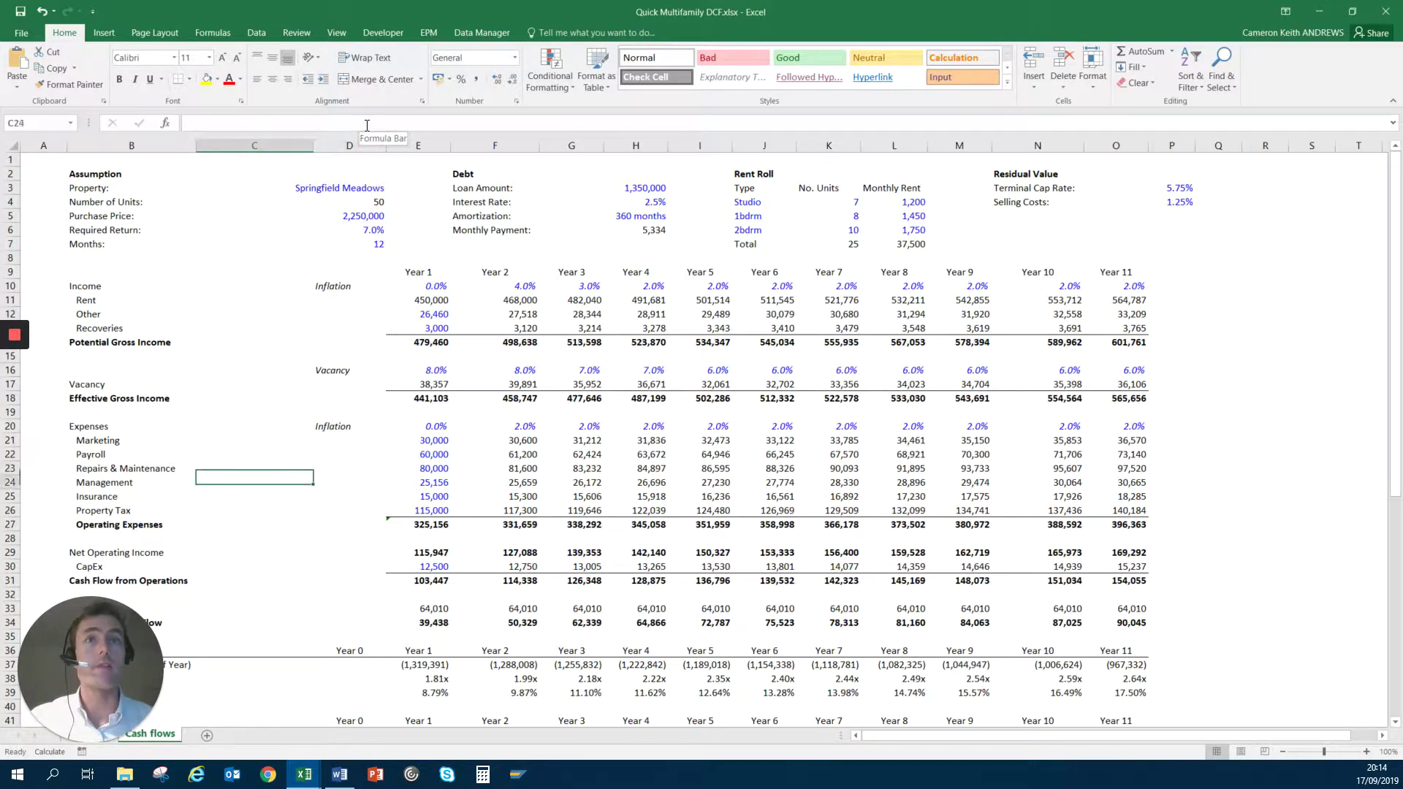
key("Down")
key("Down")
key("Down")
key("Down")
key("Down")
key("Down")
key("Down")
key("Down")
key("Down")
key("Down")
key("Down")
key("Down")
key("Down")
key("Down")
key("Down")
key("Down")
key("Down")
key("Down")
key("Down")
key("Down")
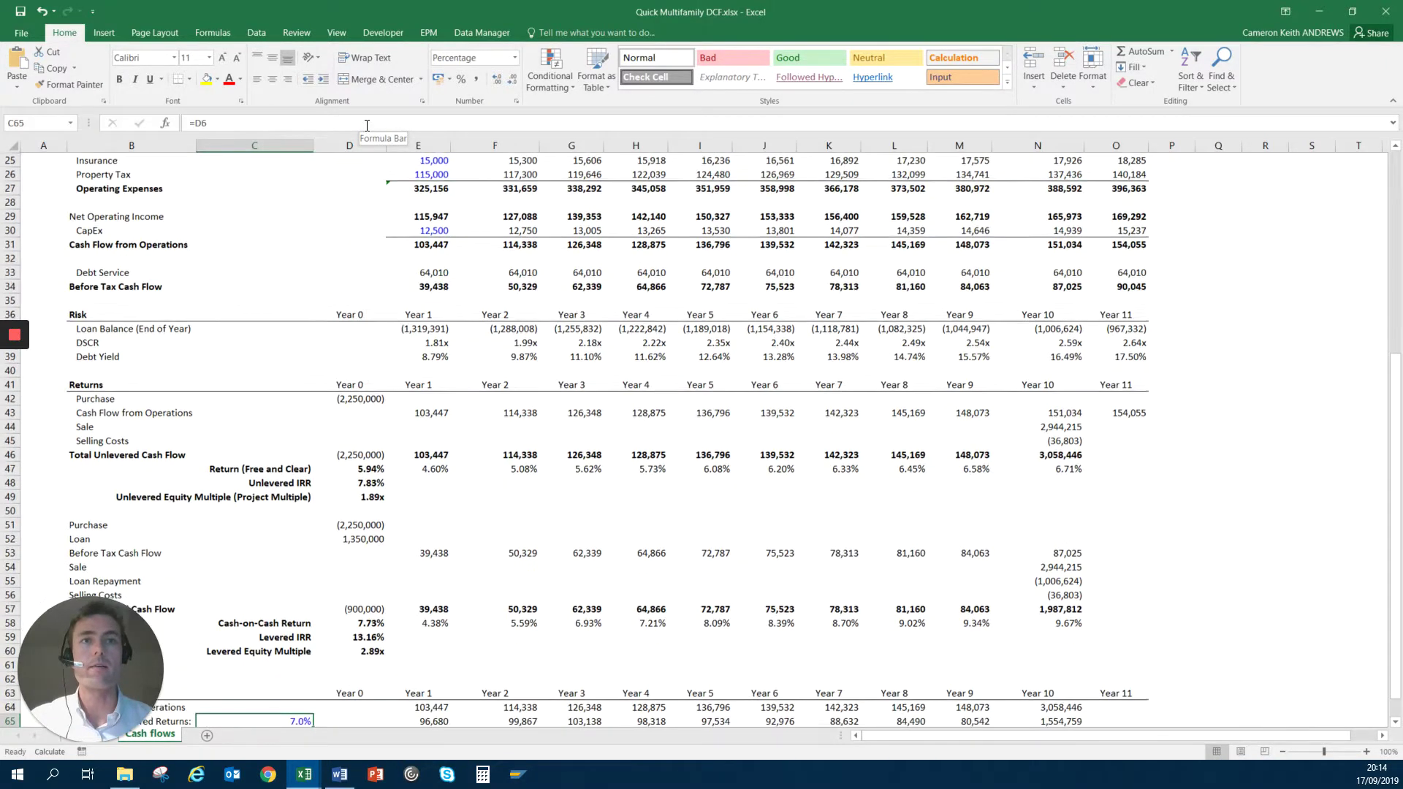
key("Down")
key("Down")
key("Down")
key("Down")
key("Down")
key("Down")
key("Down")
key("Down")
key("Down")
key("Down")
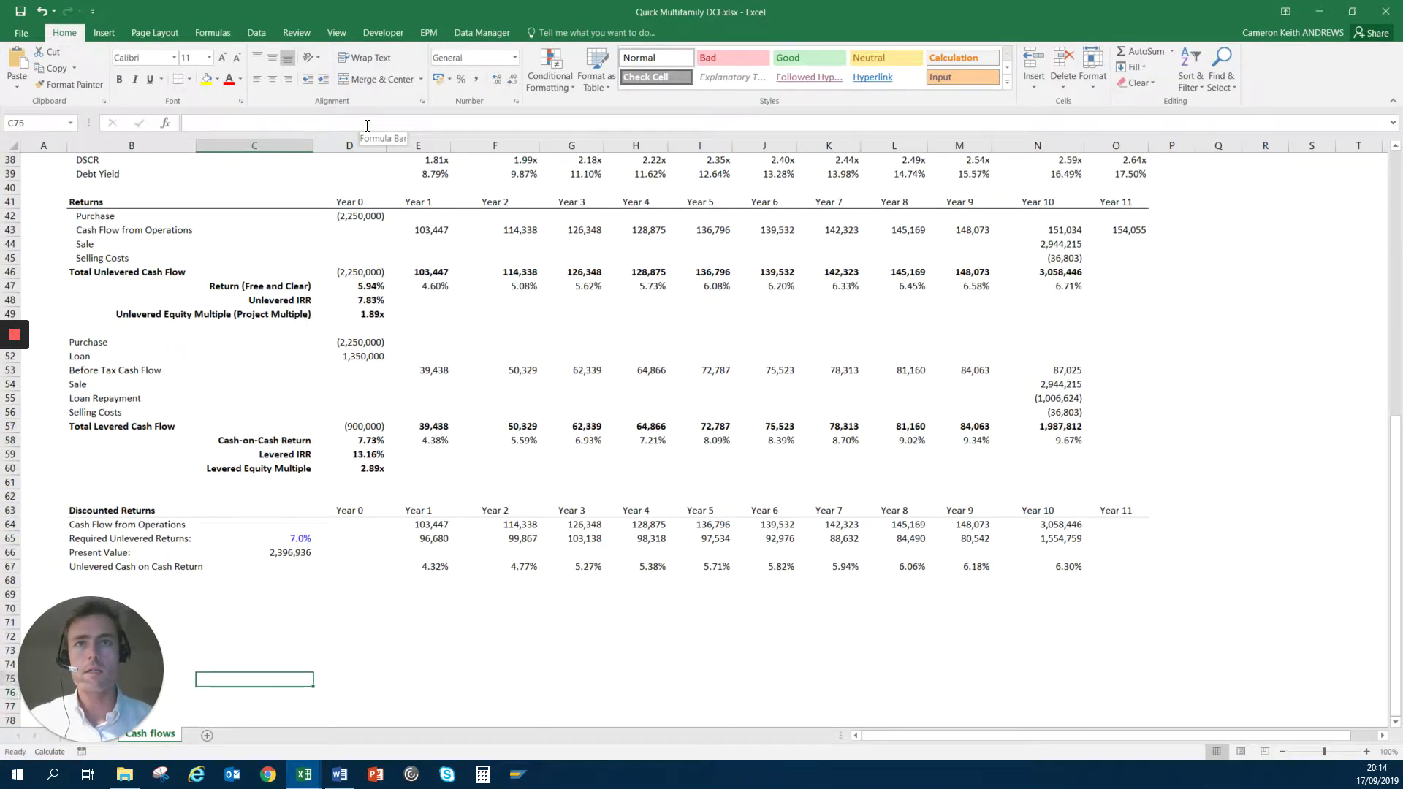
key("Up")
key("Up")
key("Up")
key("Up")
key("Up")
key("Up")
key("Up")
key("Up")
key("Right")
key("Right")
key("Right")
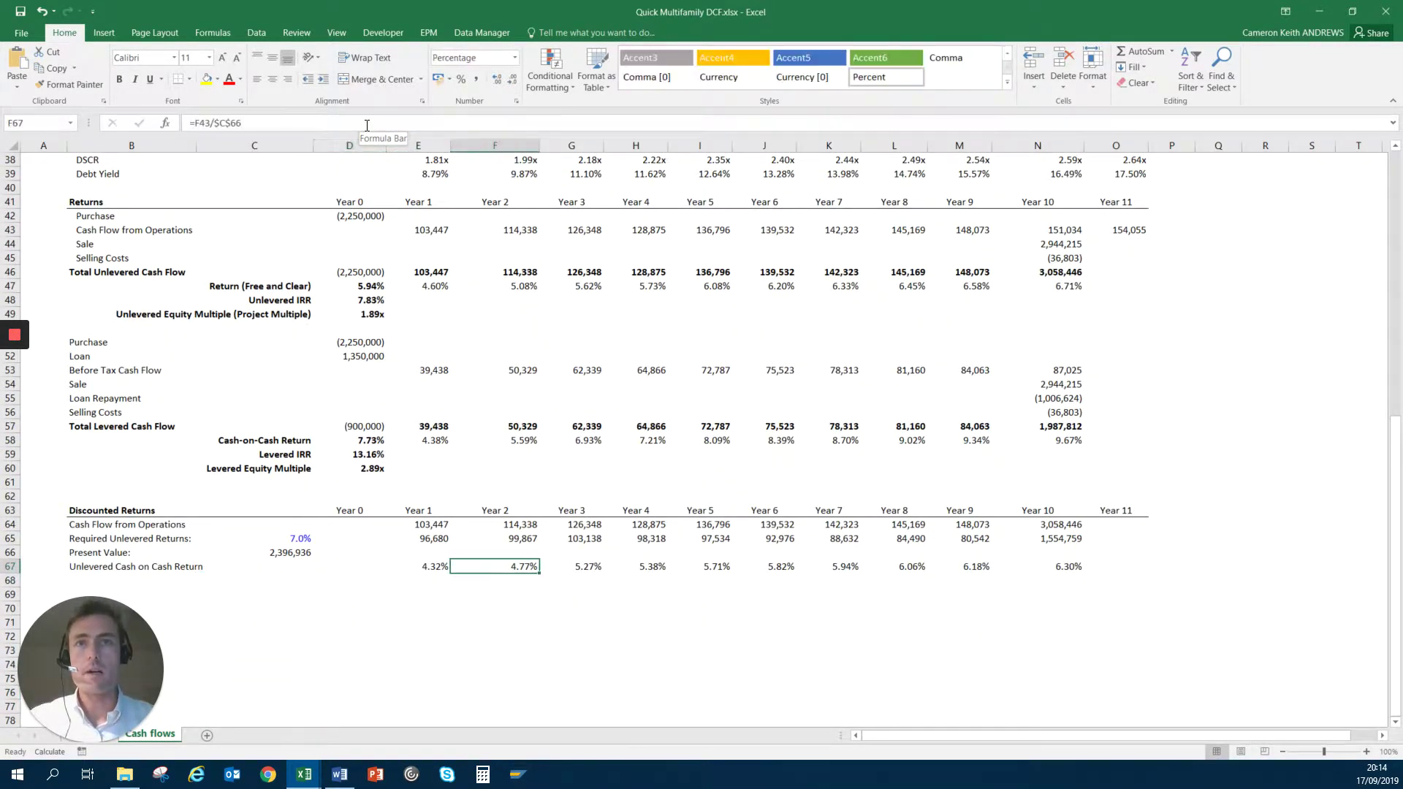
key("Left")
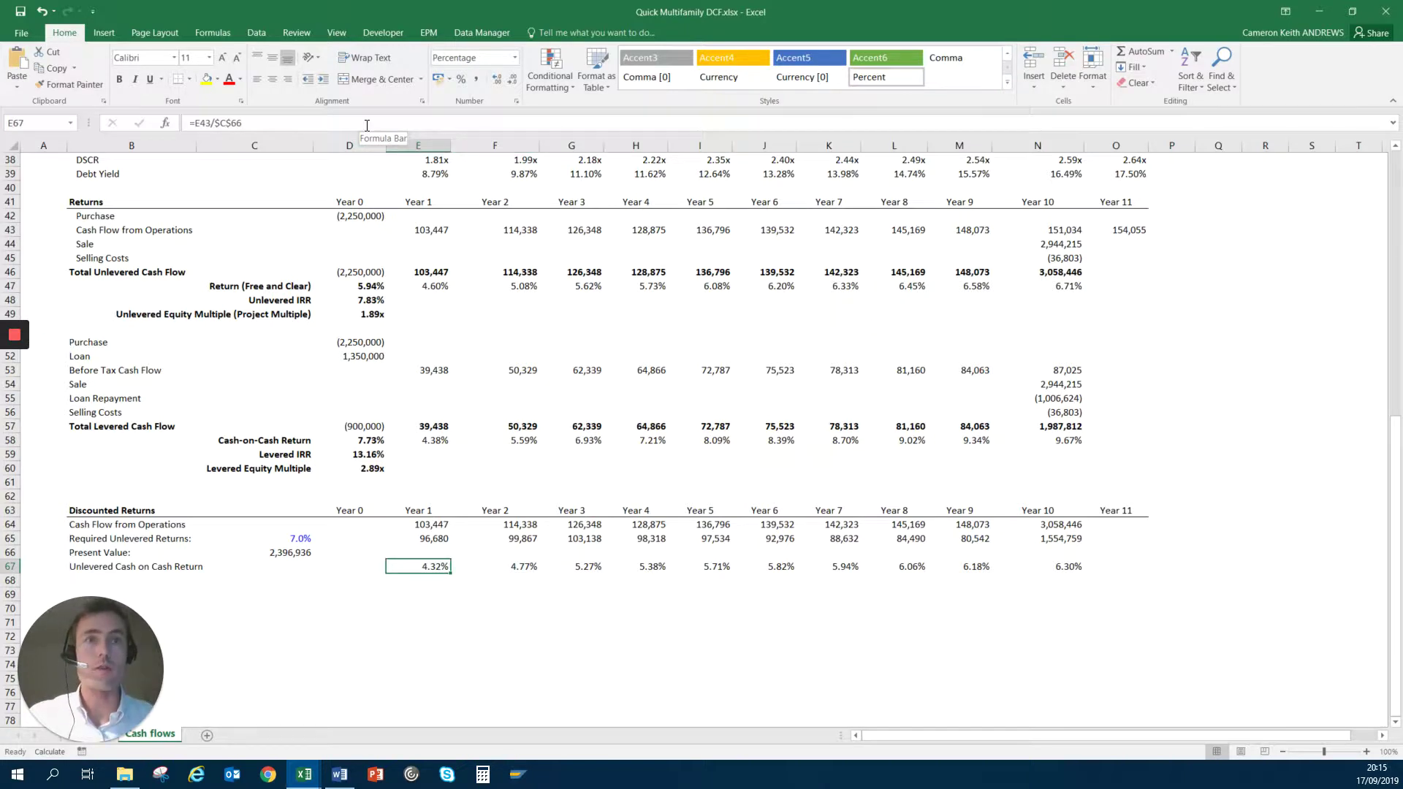
left_click(367, 124)
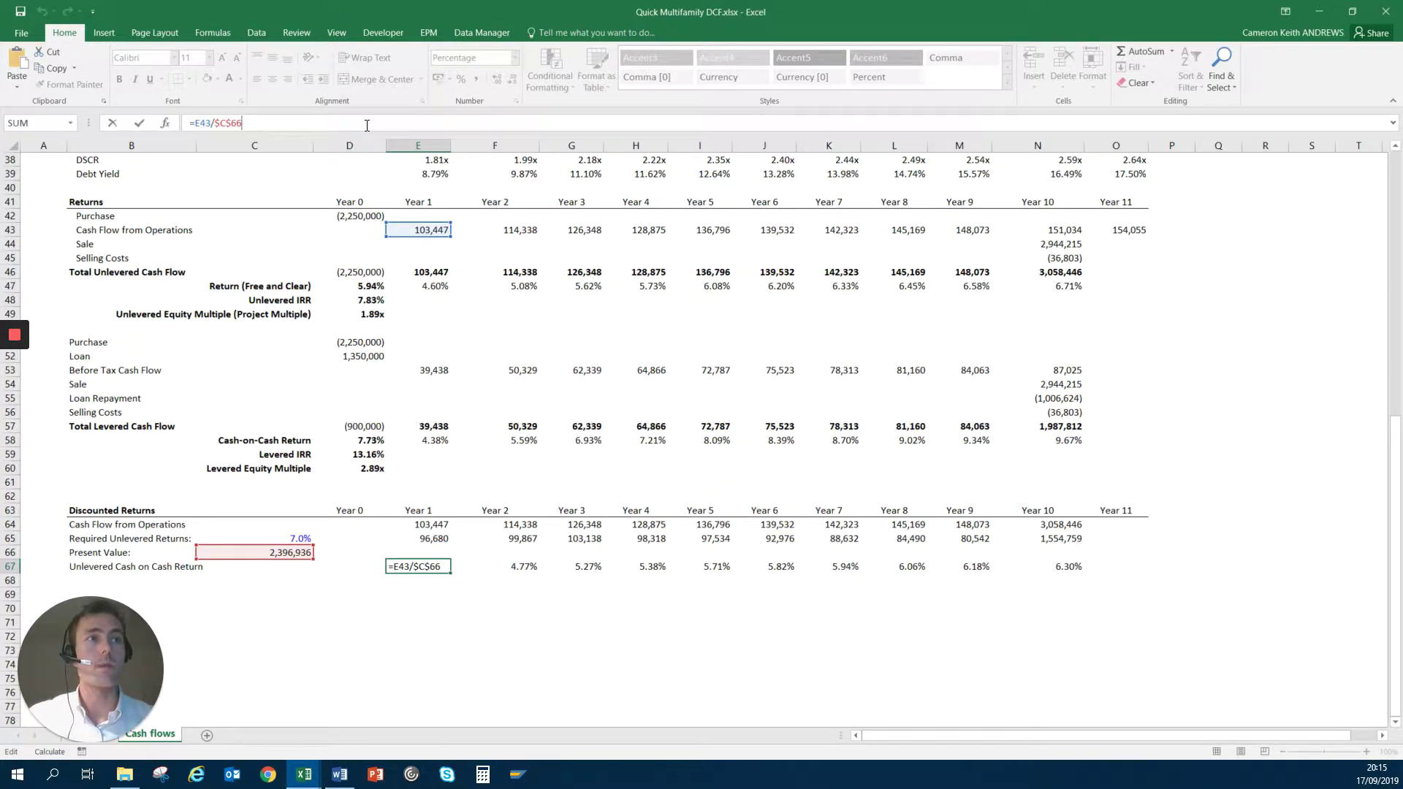
key("ctrl+Return")
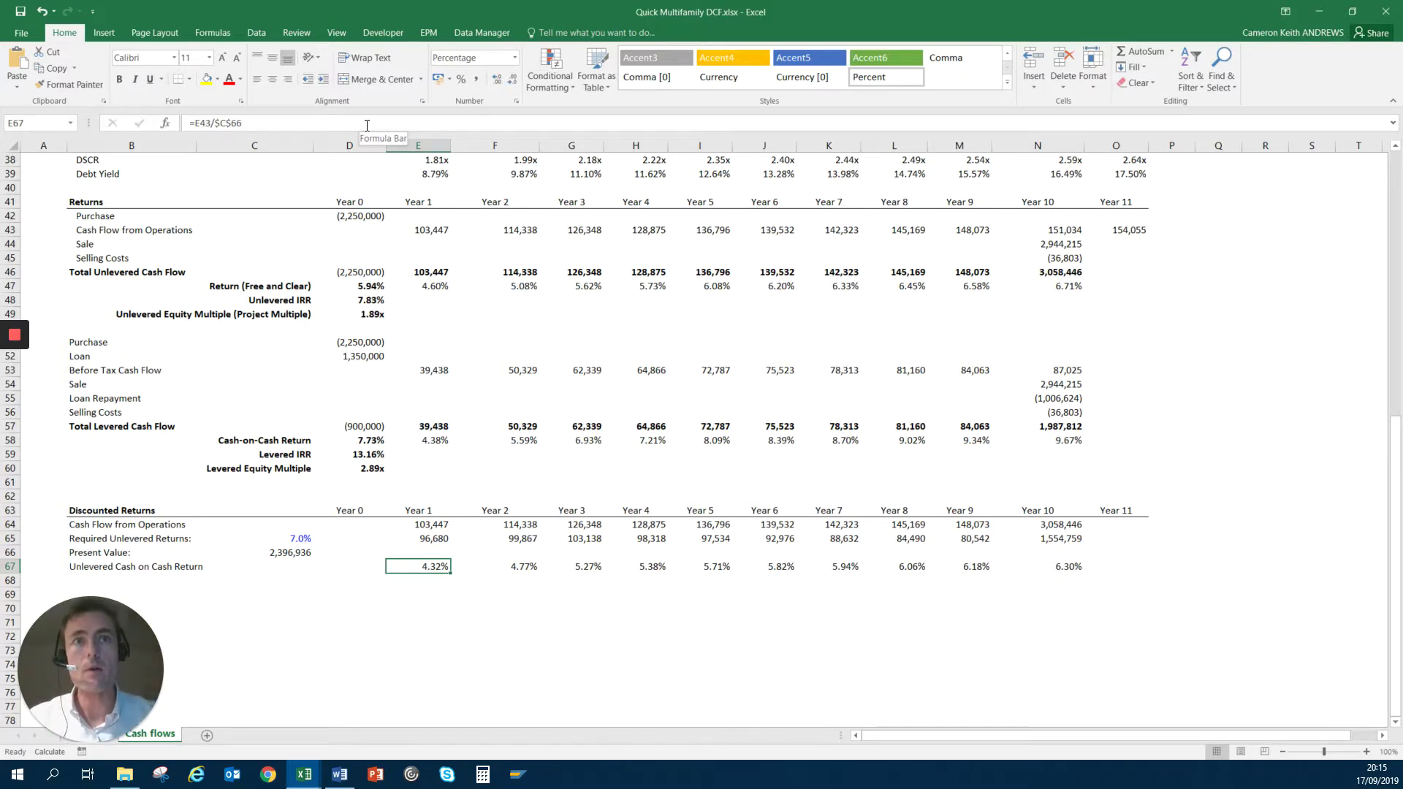
key("Left")
key("Left")
key("Left")
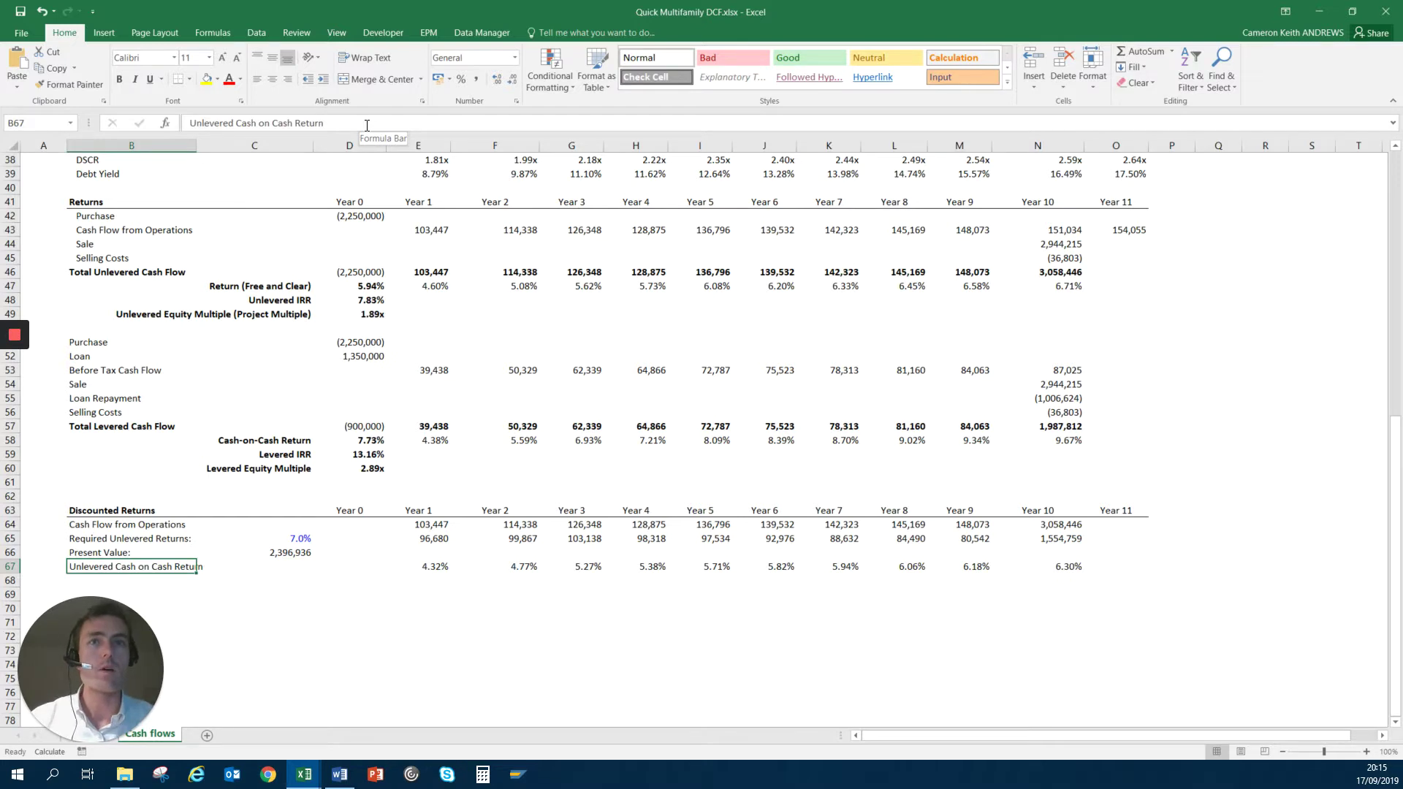